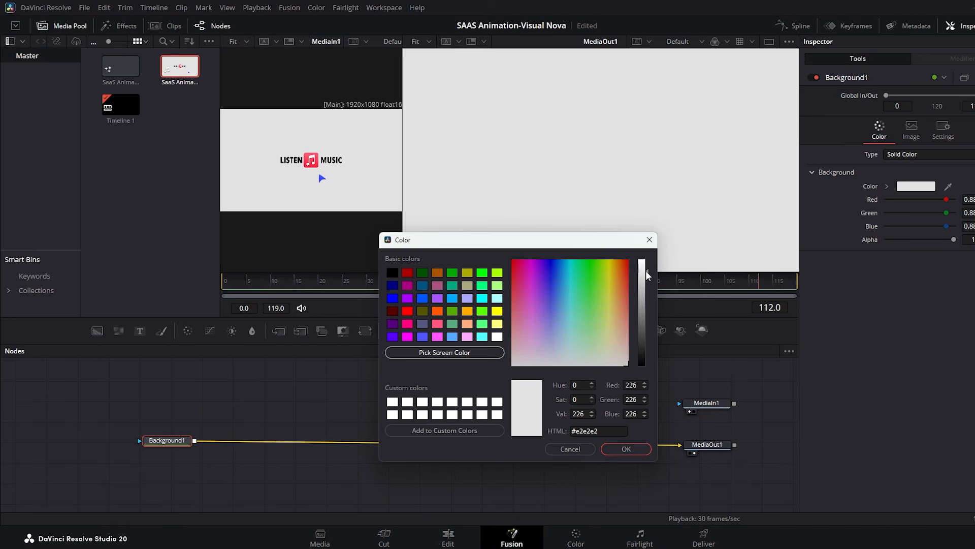
- Set the background to light grey #e2e2e2 and play the reference animation
{"action": "left_click", "coordinate": [626, 449]}
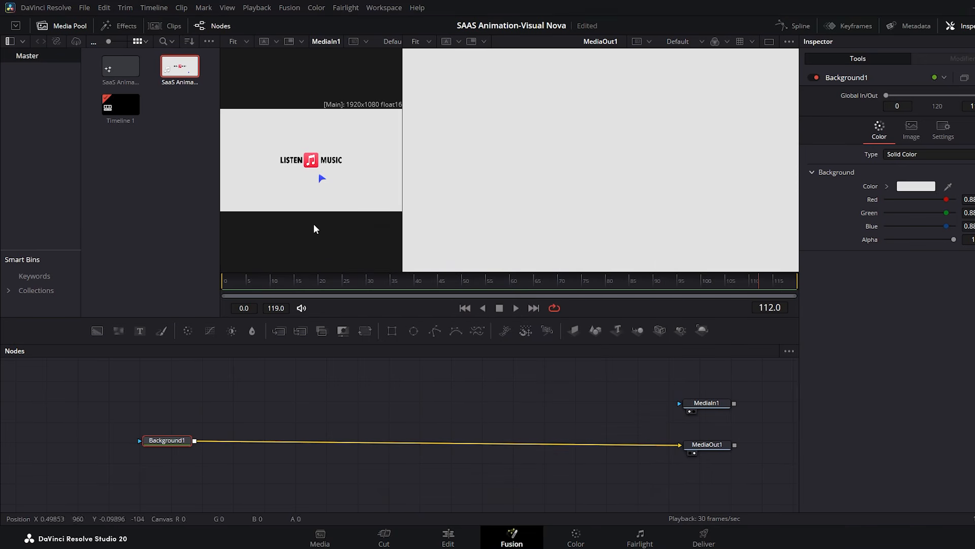
{"action": "key", "text": "space"}
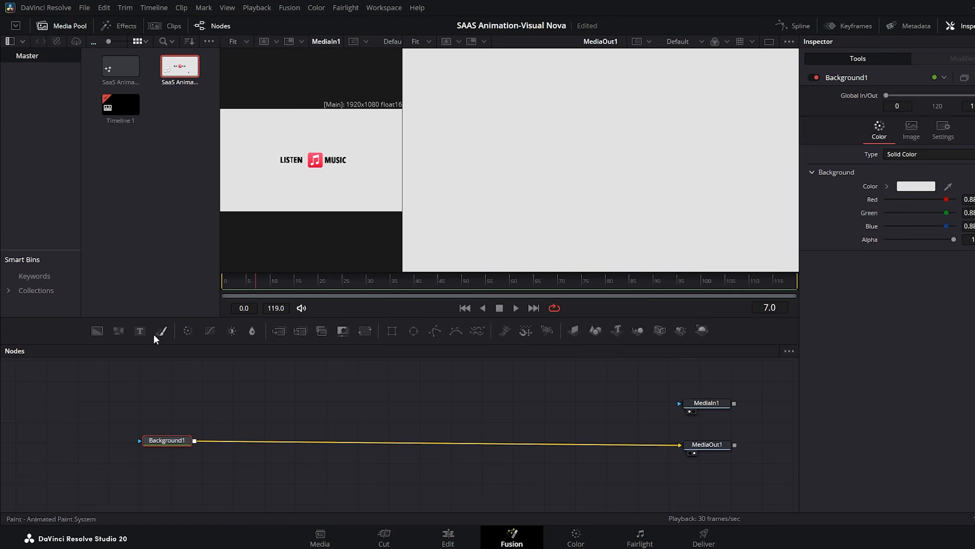
- Merge a Text node over Background1 and enter LISTEN as its text
{"action": "left_click_drag", "start_coordinate": [211, 389], "coordinate": [194, 440]}
{"action": "left_click", "coordinate": [247, 409]}
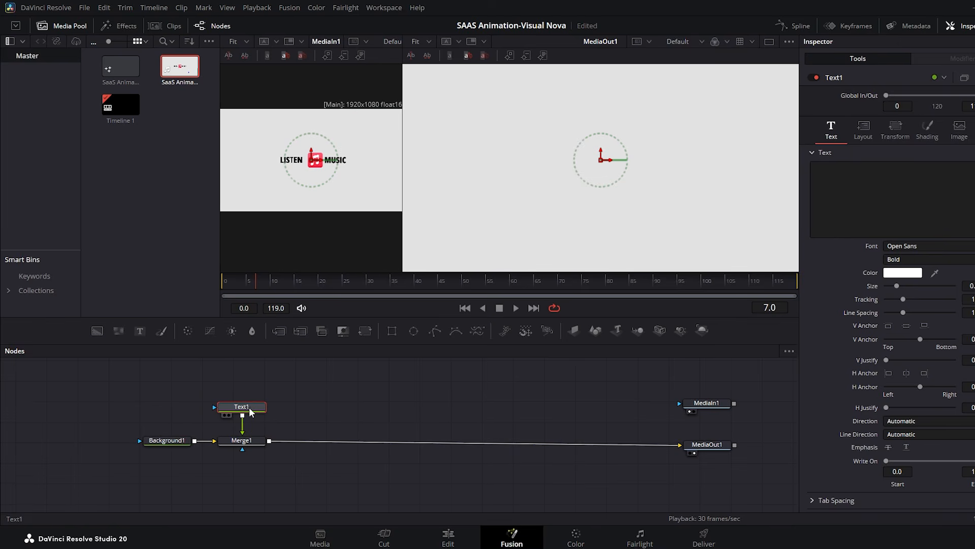
{"action": "left_click", "coordinate": [815, 177]}
{"action": "type", "text": "LISTEN"}
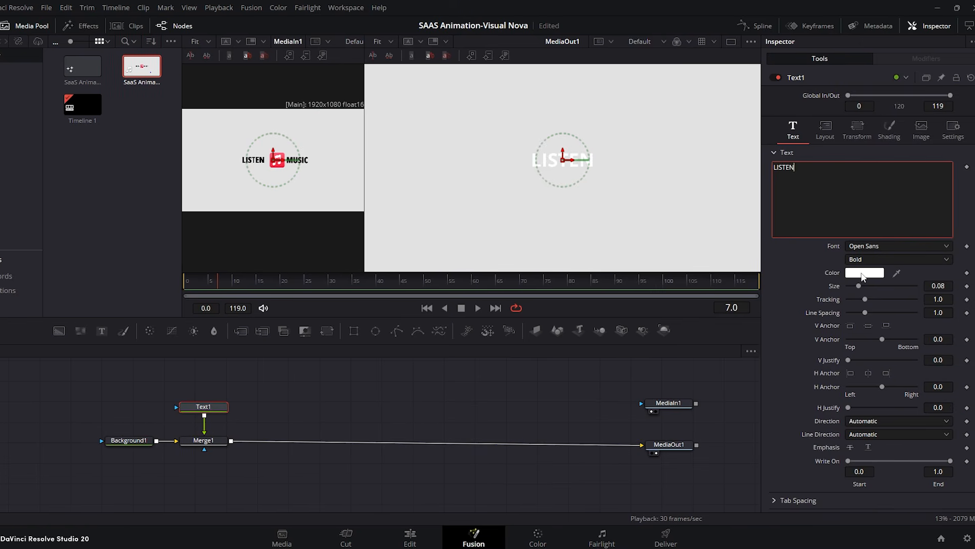
- Change the LISTEN text colour to black #000000
{"action": "left_click", "coordinate": [862, 274]}
{"action": "left_click_drag", "start_coordinate": [594, 251], "coordinate": [599, 318]}
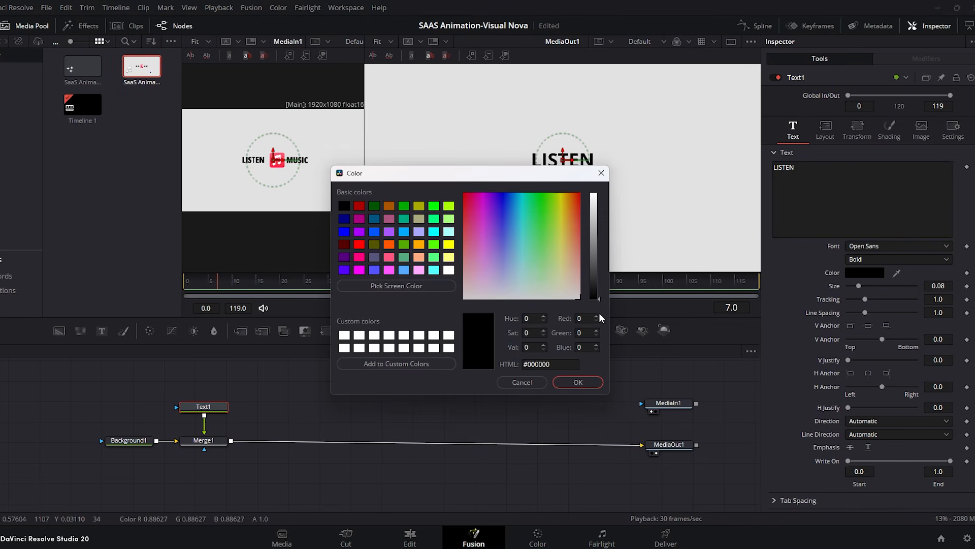
{"action": "left_click", "coordinate": [593, 381]}
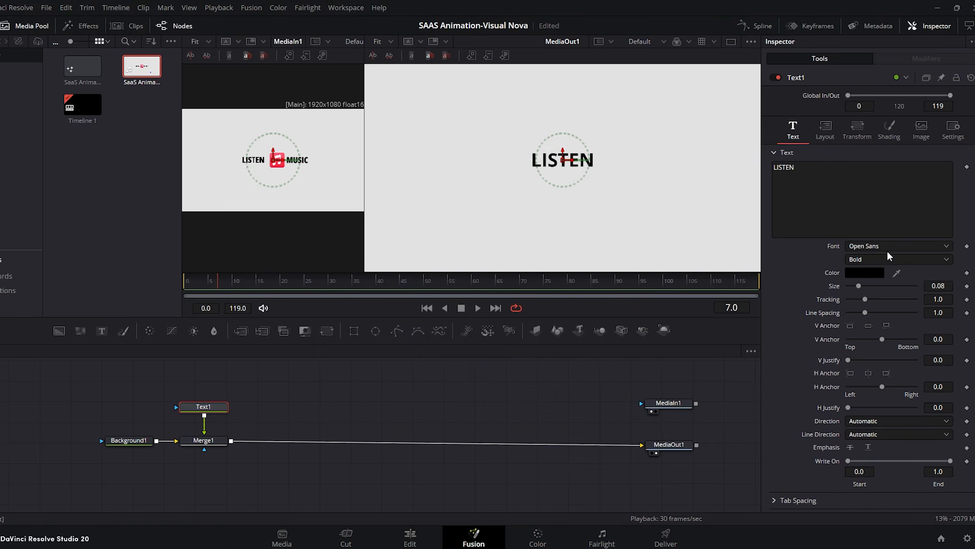
- Set the LISTEN text's font style to Condensed ExtraBold and its size to 0.0768
{"action": "left_click", "coordinate": [880, 260]}
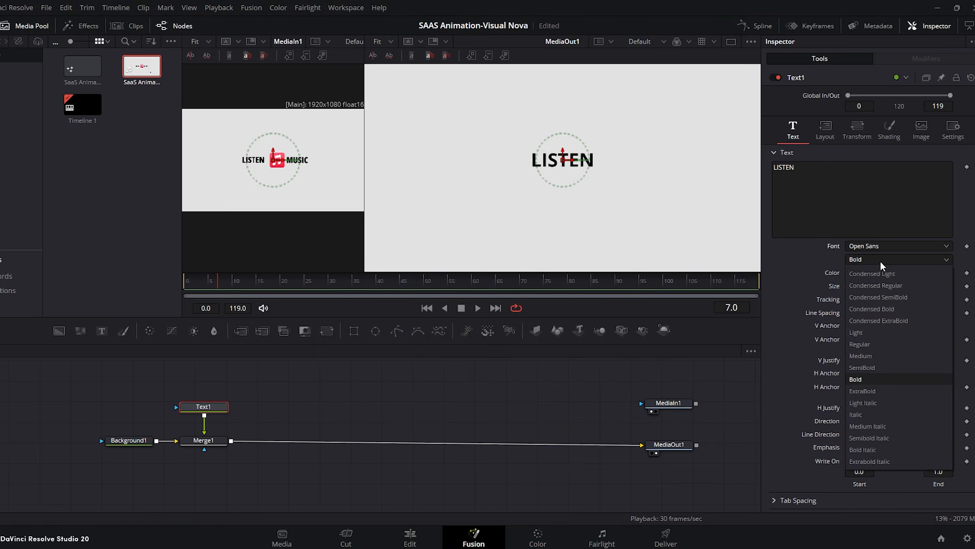
{"action": "left_click", "coordinate": [889, 318]}
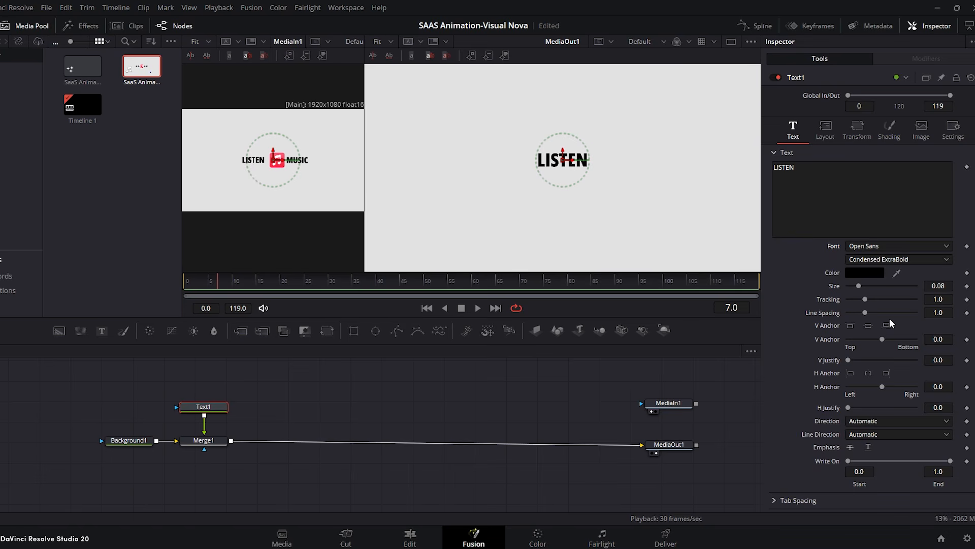
{"action": "left_click", "coordinate": [946, 286]}
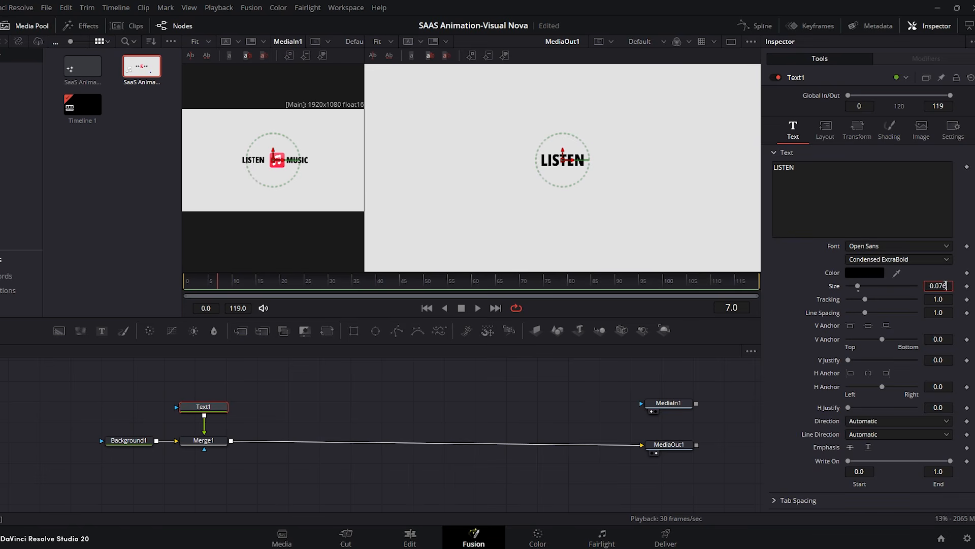
{"action": "key", "text": "Tab"}
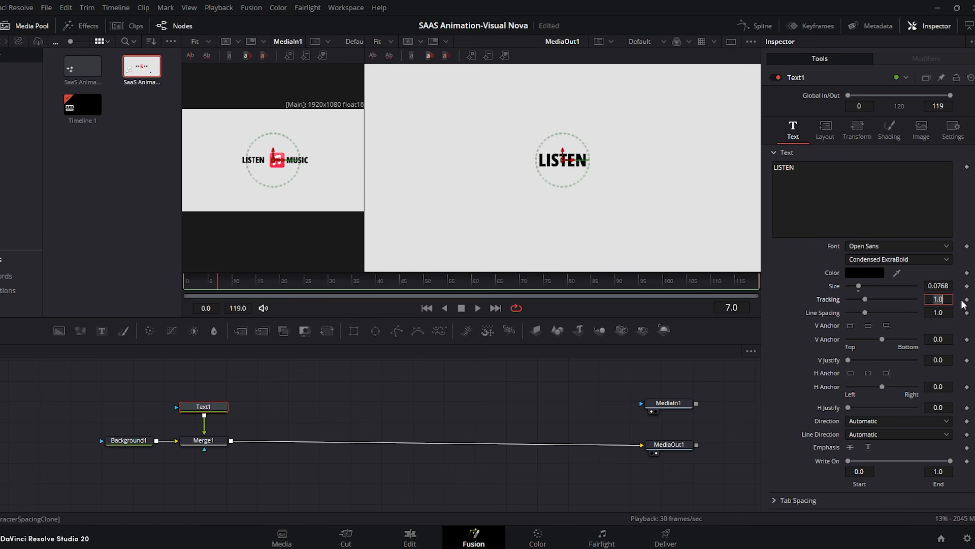
- Keyframe the LISTEN text's layout center at frame 10, and set its Y value to 0.567 at frame 0
{"action": "left_click_drag", "start_coordinate": [221, 285], "coordinate": [232, 284]}
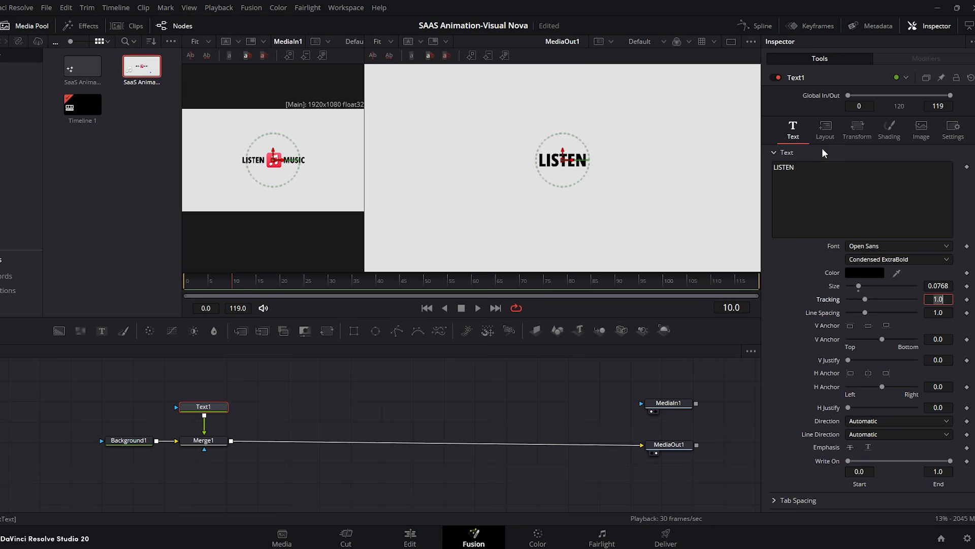
{"action": "left_click", "coordinate": [827, 129]}
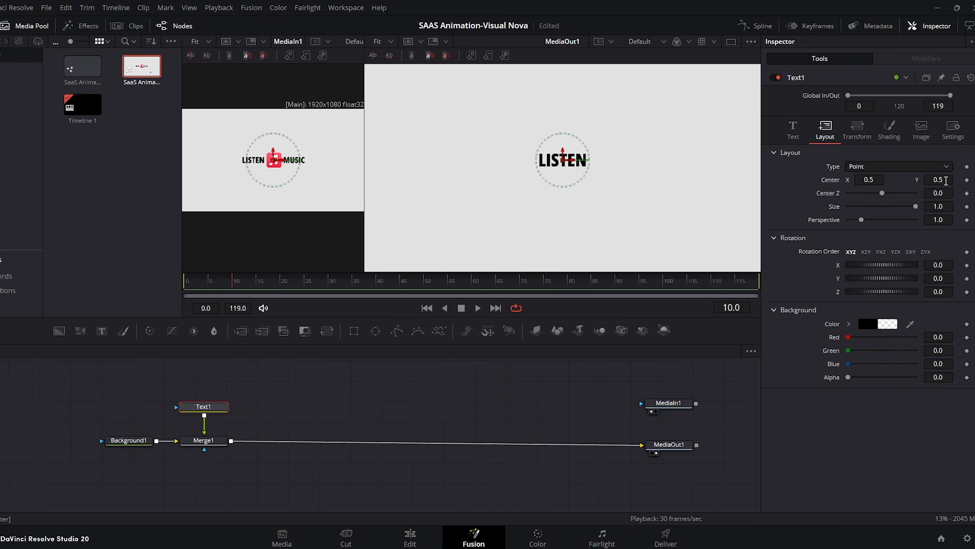
{"action": "left_click", "coordinate": [968, 182]}
{"action": "left_click", "coordinate": [215, 287]}
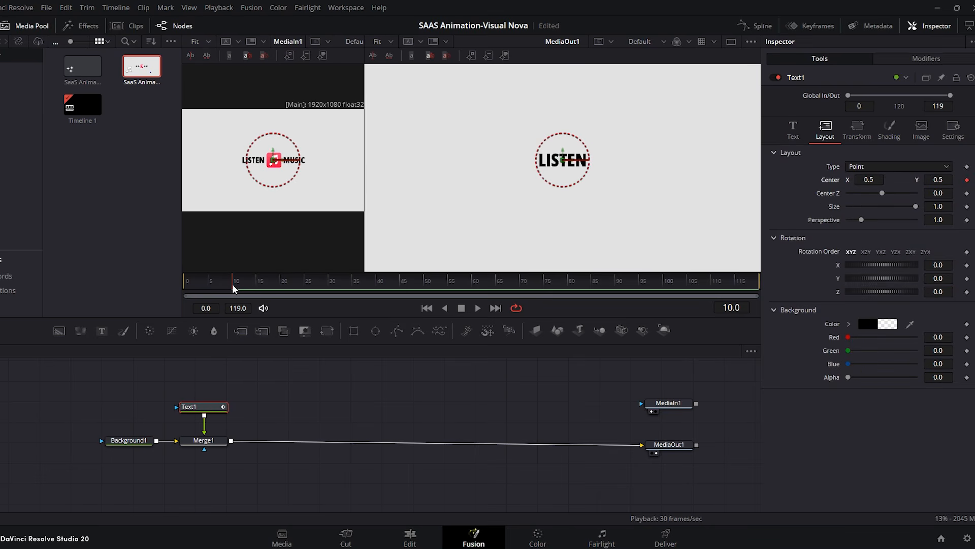
{"action": "left_click_drag", "start_coordinate": [214, 287], "coordinate": [189, 288]}
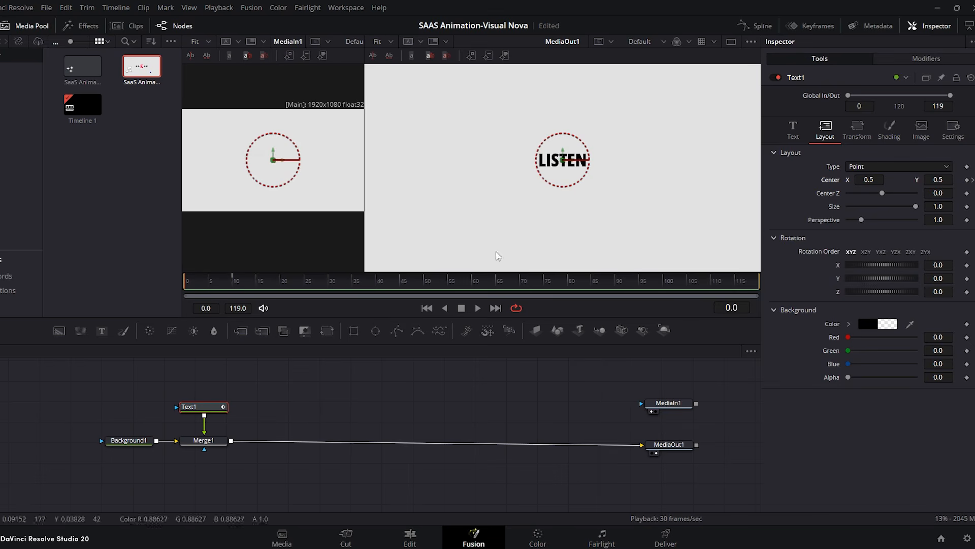
{"action": "left_click_drag", "start_coordinate": [942, 180], "coordinate": [955, 180]}
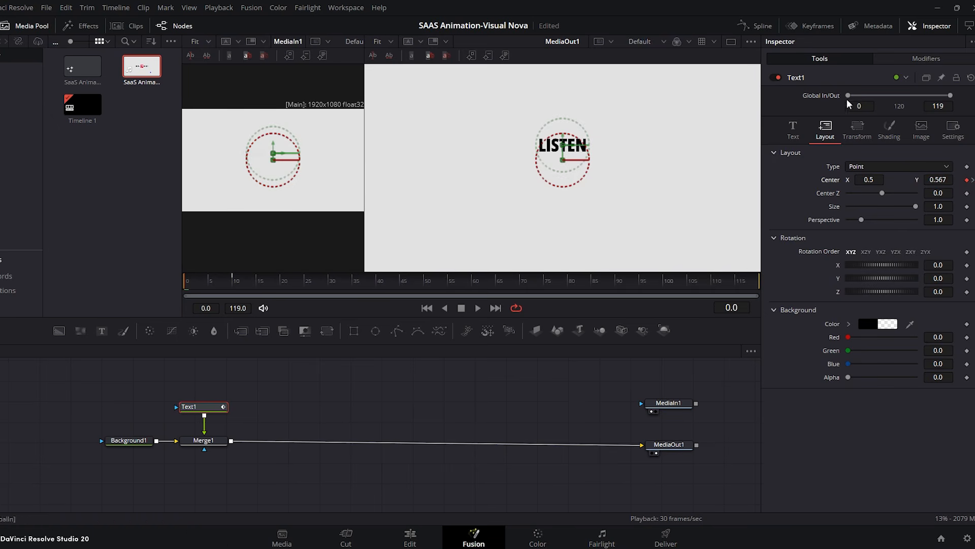
- Apply Out Cubic easing to both displacement keyframes of the LISTEN text and play back the movement
{"action": "left_click", "coordinate": [760, 28]}
{"action": "left_click", "coordinate": [379, 381]}
{"action": "left_click", "coordinate": [712, 351]}
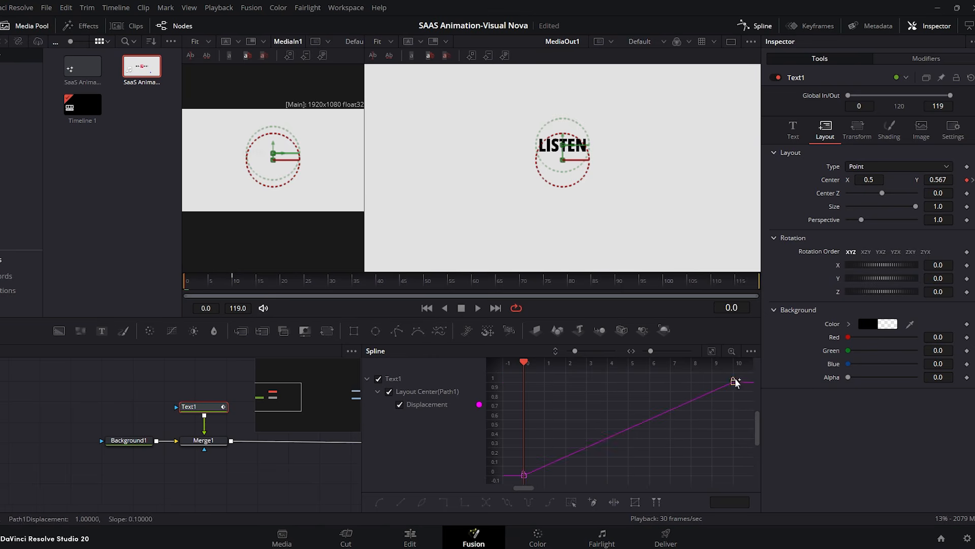
{"action": "left_click_drag", "start_coordinate": [735, 382], "coordinate": [519, 476]}
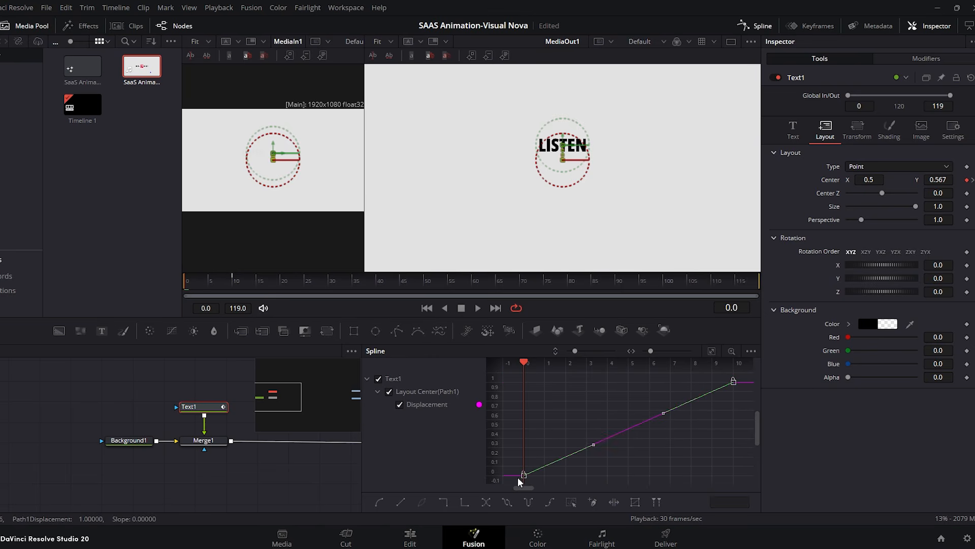
{"action": "right_click", "coordinate": [555, 437]}
{"action": "mouse_move", "coordinate": [655, 273]}
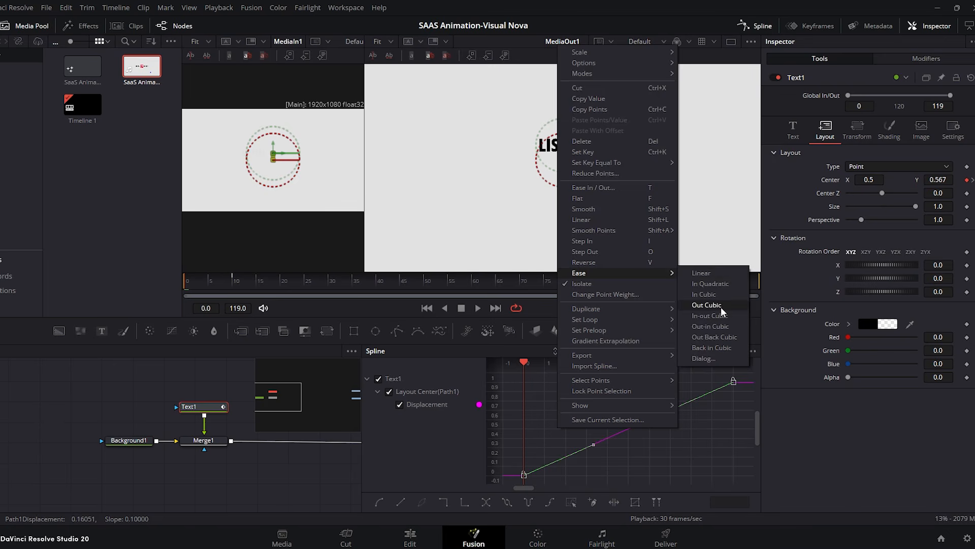
{"action": "left_click", "coordinate": [707, 305]}
{"action": "left_click", "coordinate": [752, 26]}
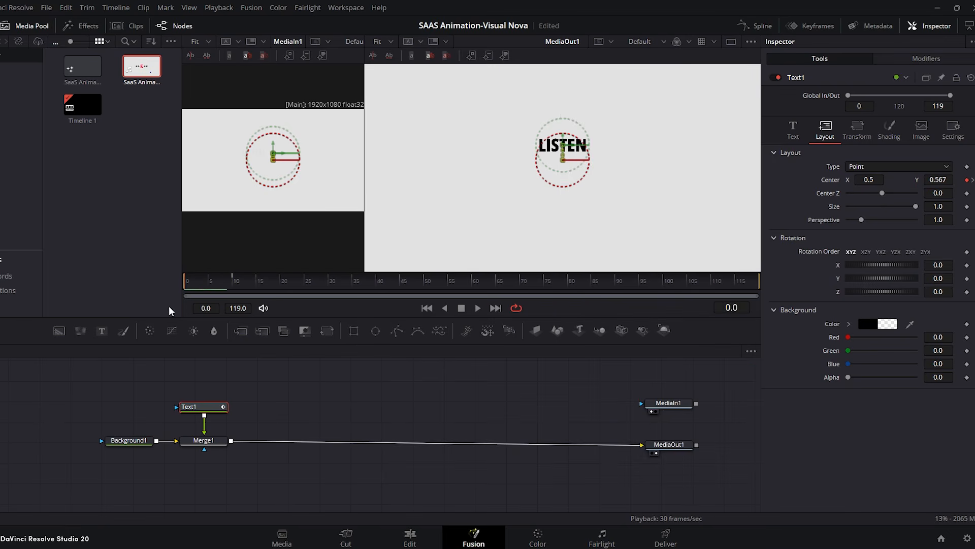
{"action": "key", "text": "space"}
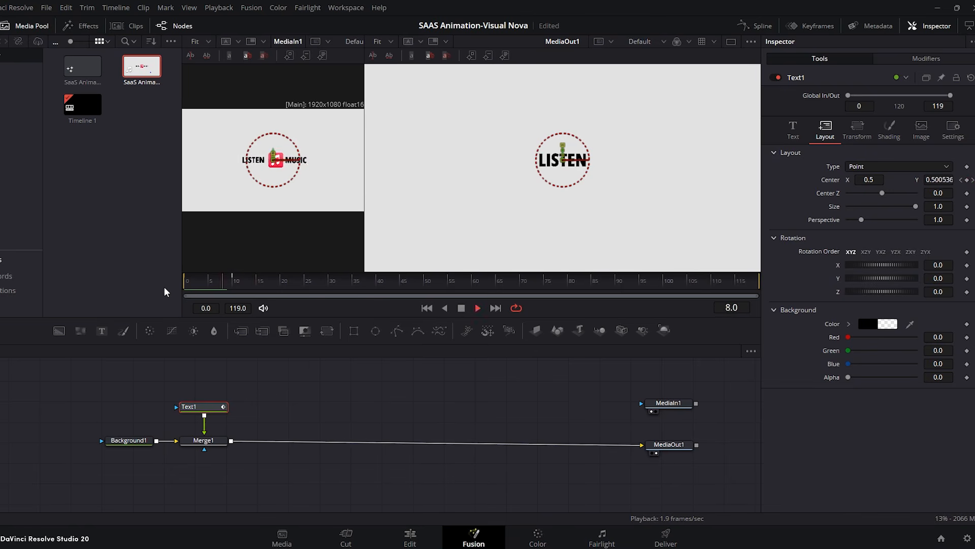
{"action": "key", "text": "space"}
- Fade in the LISTEN text by keyframing its shading opacity at 0 on frame 0 and 1 on frame 4, and preview it
{"action": "left_click_drag", "start_coordinate": [221, 287], "coordinate": [188, 285]}
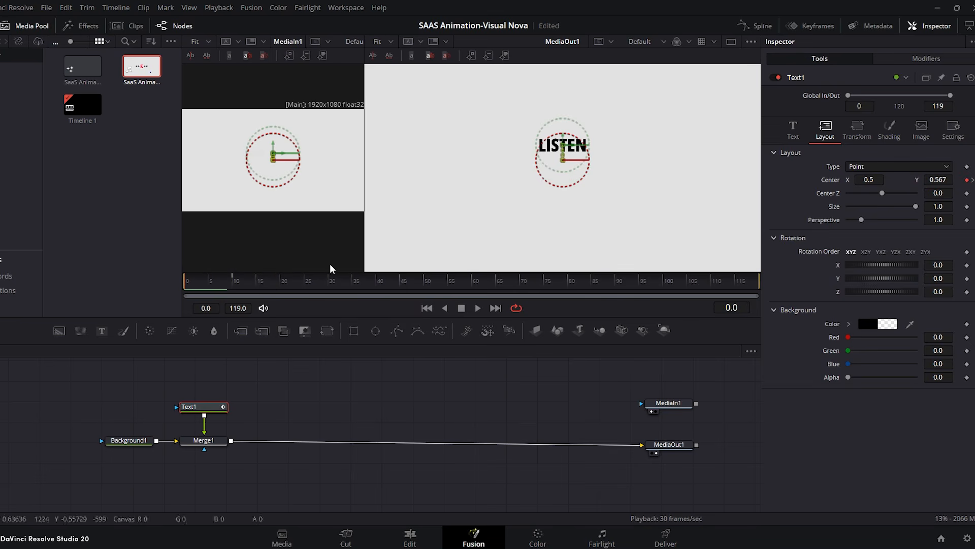
{"action": "left_click", "coordinate": [892, 130]}
{"action": "left_click_drag", "start_coordinate": [915, 239], "coordinate": [852, 238]}
{"action": "left_click", "coordinate": [968, 238]}
{"action": "left_click_drag", "start_coordinate": [190, 282], "coordinate": [202, 284]}
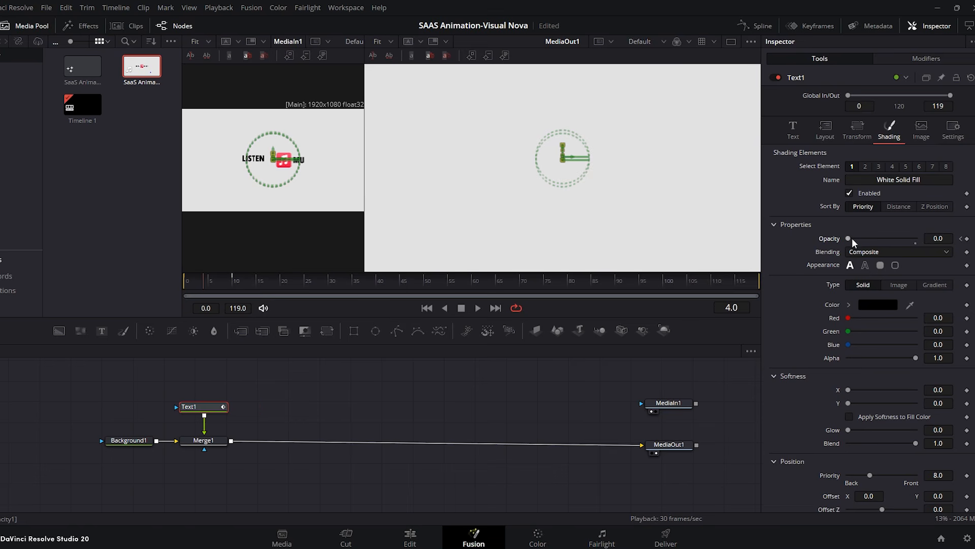
{"action": "left_click_drag", "start_coordinate": [846, 238], "coordinate": [915, 238]}
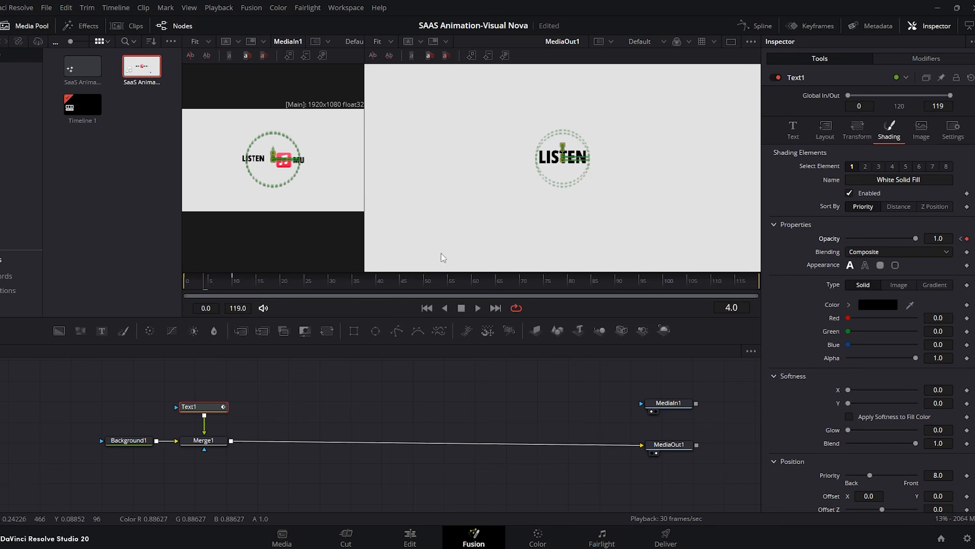
{"action": "key", "text": "space"}
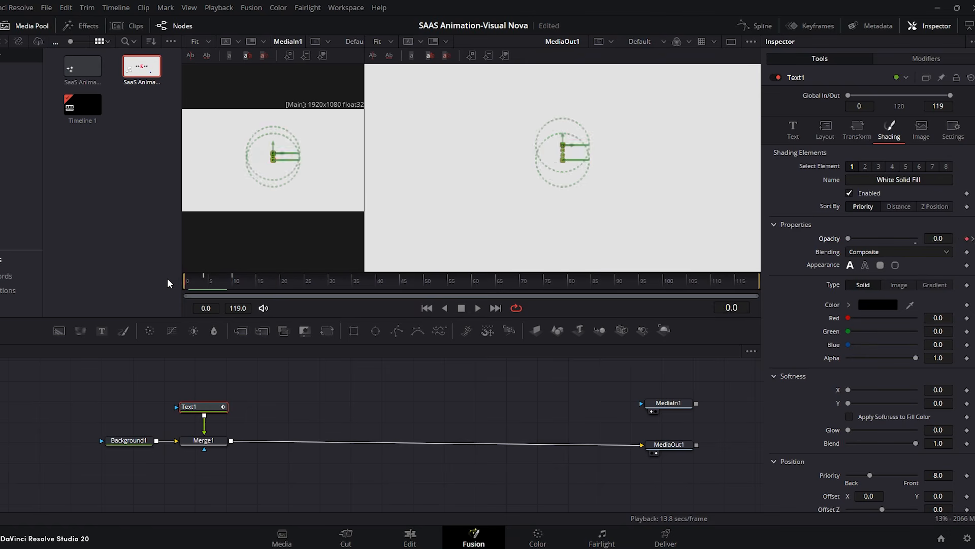
{"action": "key", "text": "space"}
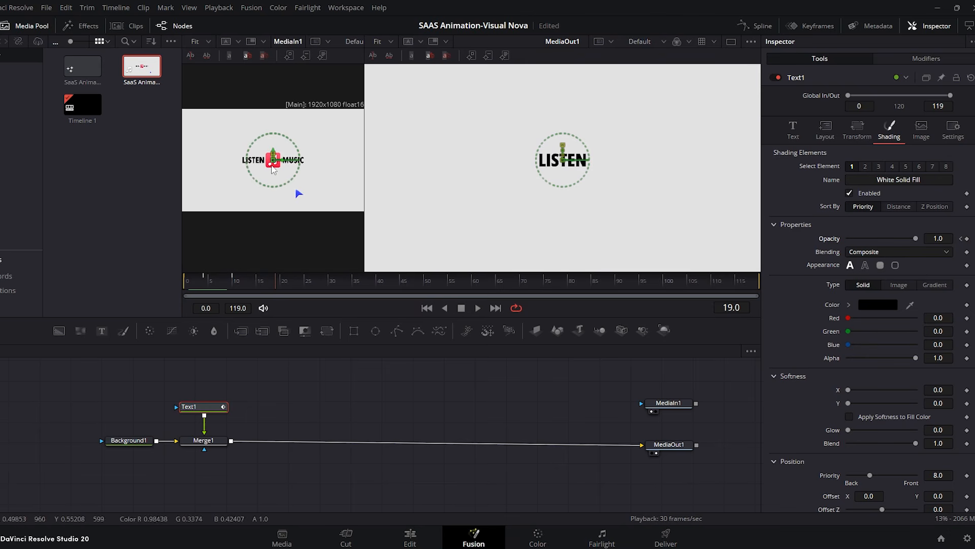
- Import the Apple Music icon image into the media pool and merge it into the composition after Merge1
{"action": "left_click_drag", "start_coordinate": [474, 279], "coordinate": [101, 204]}
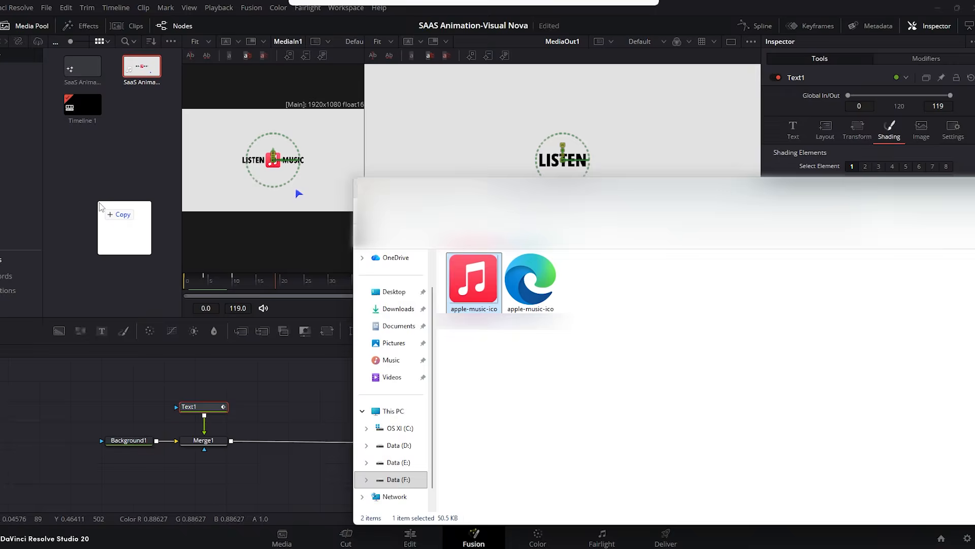
{"action": "left_click_drag", "start_coordinate": [82, 67], "coordinate": [286, 389]}
- Add a Transform node to the music icon and scale the icon to a size of 0.079
{"action": "left_click", "coordinate": [328, 333]}
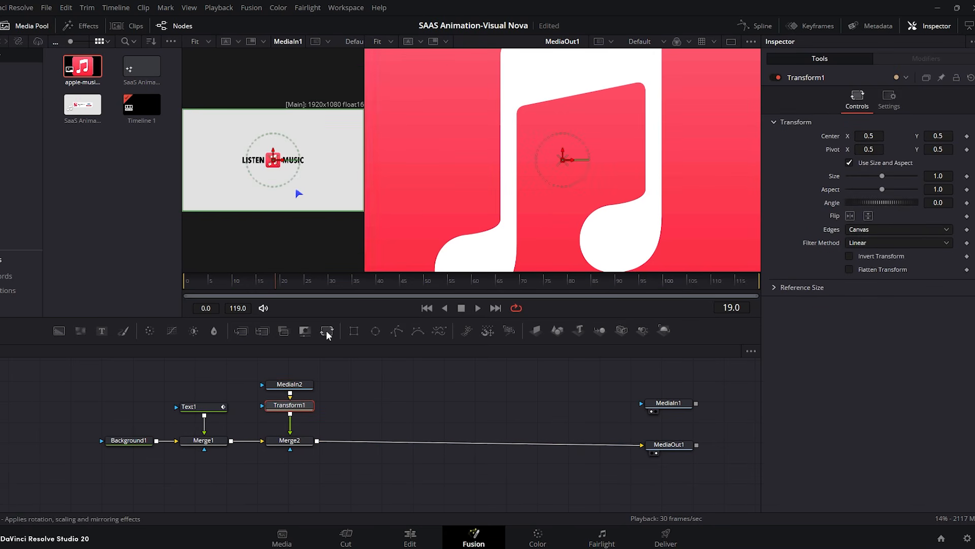
{"action": "left_click_drag", "start_coordinate": [945, 176], "coordinate": [860, 176]}
{"action": "left_click_drag", "start_coordinate": [945, 175], "coordinate": [925, 175]}
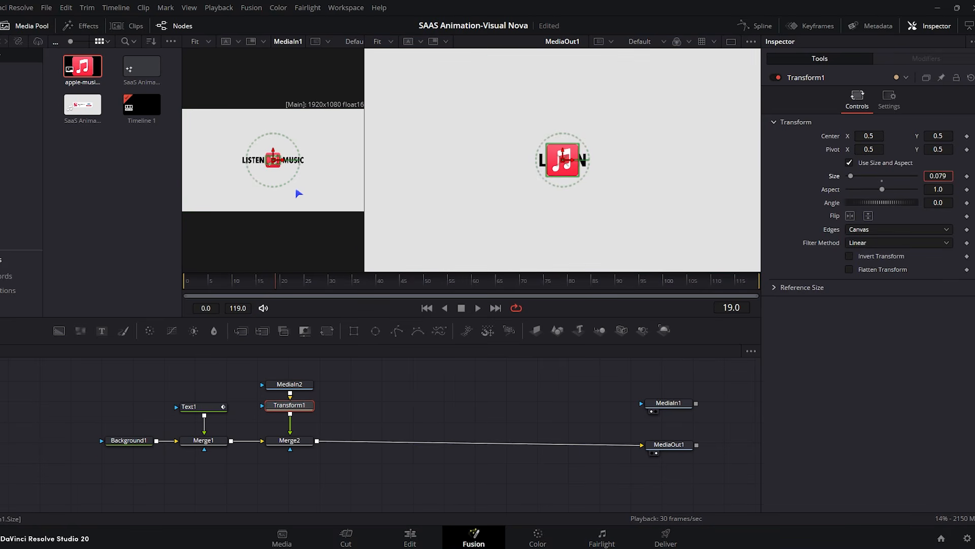
- Set the LISTEN text's character offset X to -0.107 and go to frame 10
{"action": "left_click", "coordinate": [212, 408]}
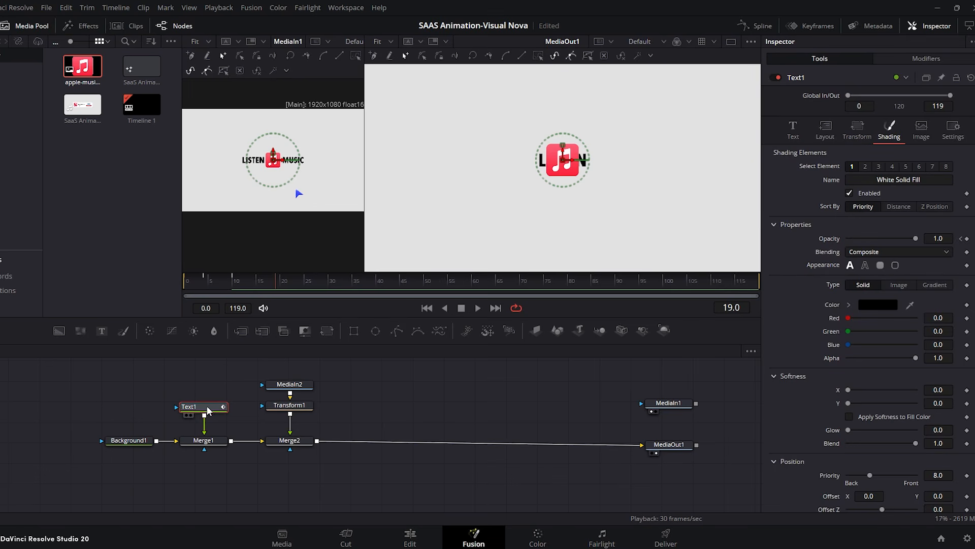
{"action": "left_click", "coordinate": [858, 133]}
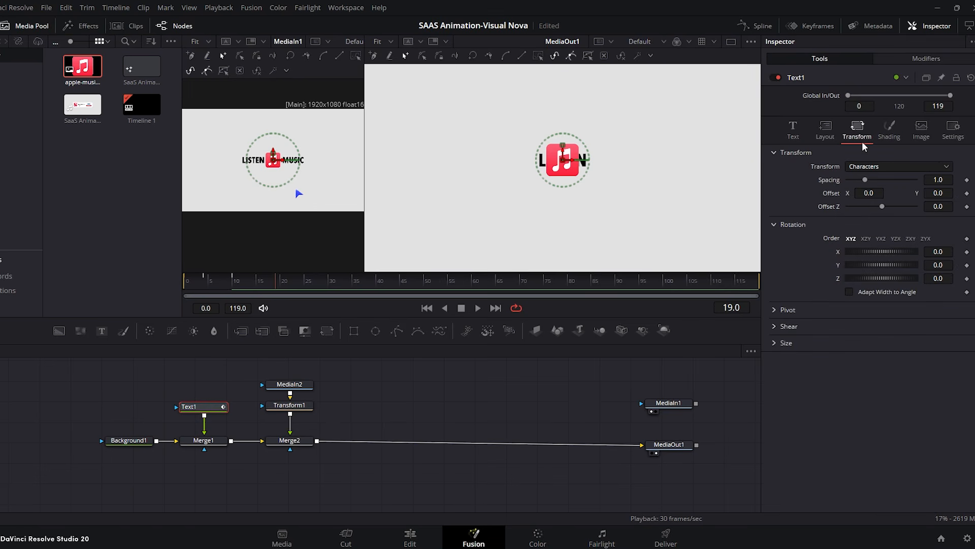
{"action": "left_click_drag", "start_coordinate": [877, 194], "coordinate": [852, 194]}
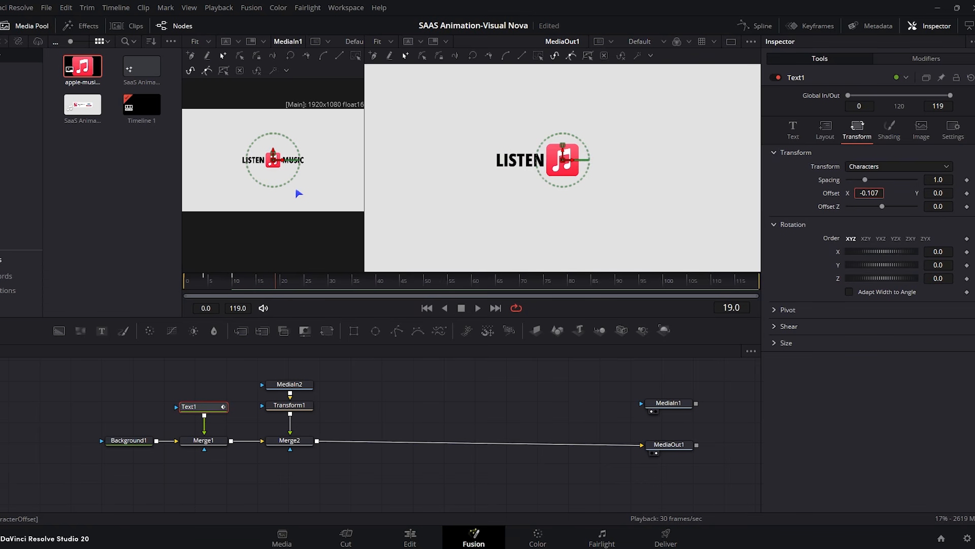
{"action": "mouse_move", "coordinate": [247, 282]}
{"action": "left_mouse_down"}
{"action": "mouse_move", "coordinate": [189, 282]}
{"action": "mouse_move", "coordinate": [235, 286]}
{"action": "left_mouse_up"}
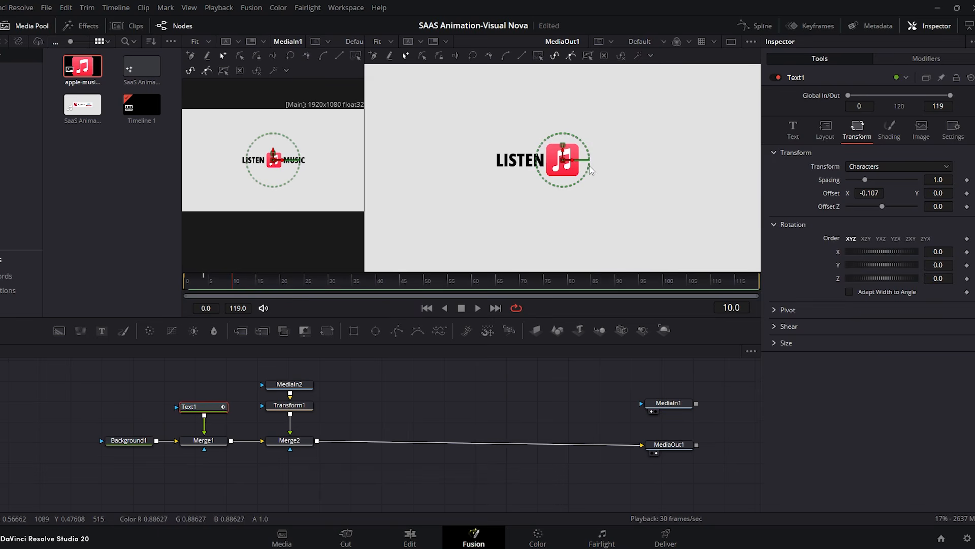
{"action": "left_click", "coordinate": [369, 413]}
{"action": "left_click", "coordinate": [240, 331]}
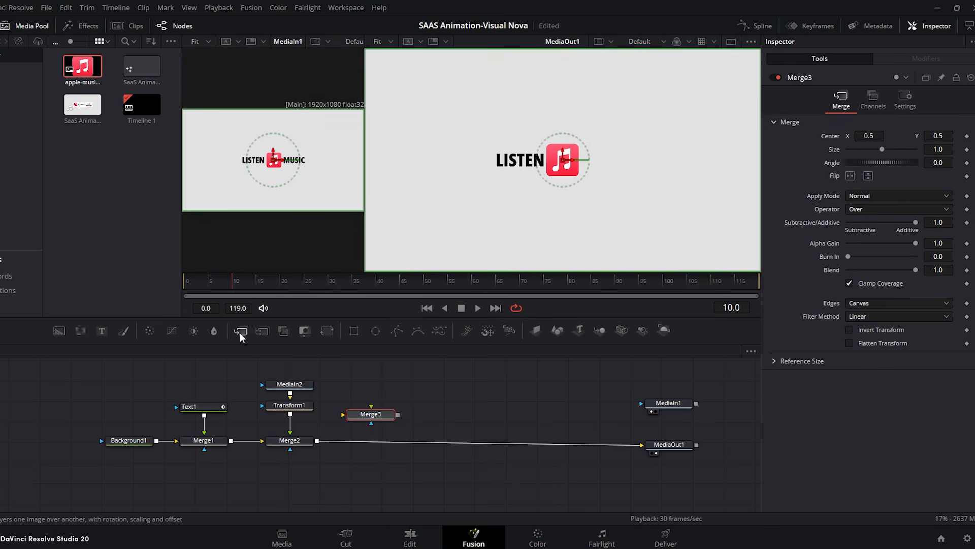
{"action": "key", "text": "Delete"}
- Insert a Merge node between Transform1 and Merge2, and move the background and text nodes slightly down
{"action": "left_click", "coordinate": [298, 409]}
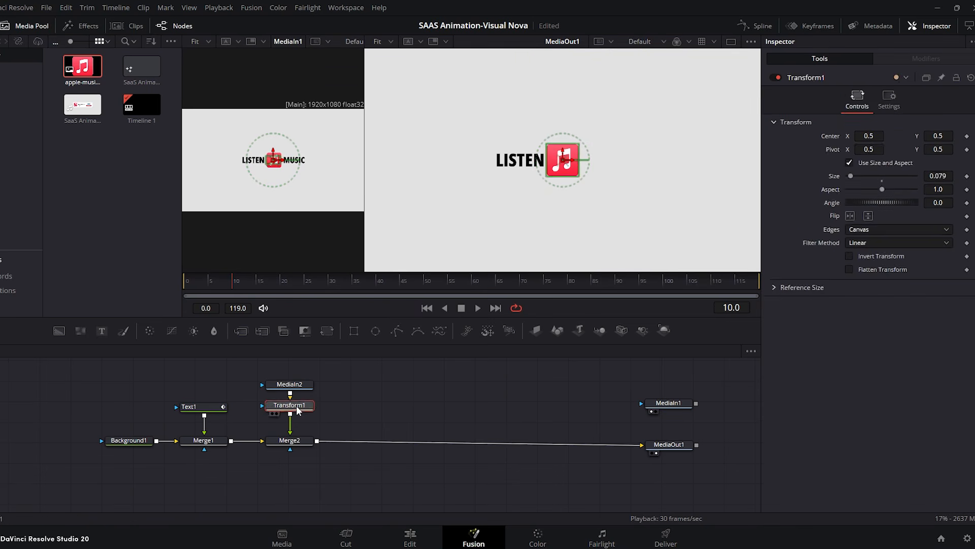
{"action": "left_click", "coordinate": [241, 331]}
{"action": "left_click_drag", "start_coordinate": [229, 387], "coordinate": [150, 442]}
{"action": "left_click_drag", "start_coordinate": [196, 441], "coordinate": [193, 447]}
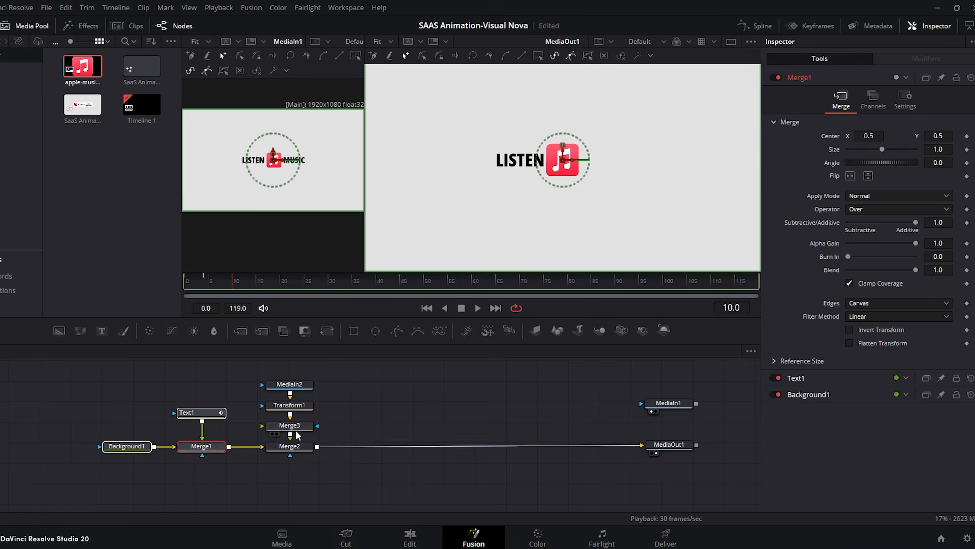
- Add a Text node connected to Merge3 and move the Background1, Merge1, Merge2 and MediaOut1 row lower in the node graph
{"action": "left_click_drag", "start_coordinate": [101, 331], "coordinate": [263, 428]}
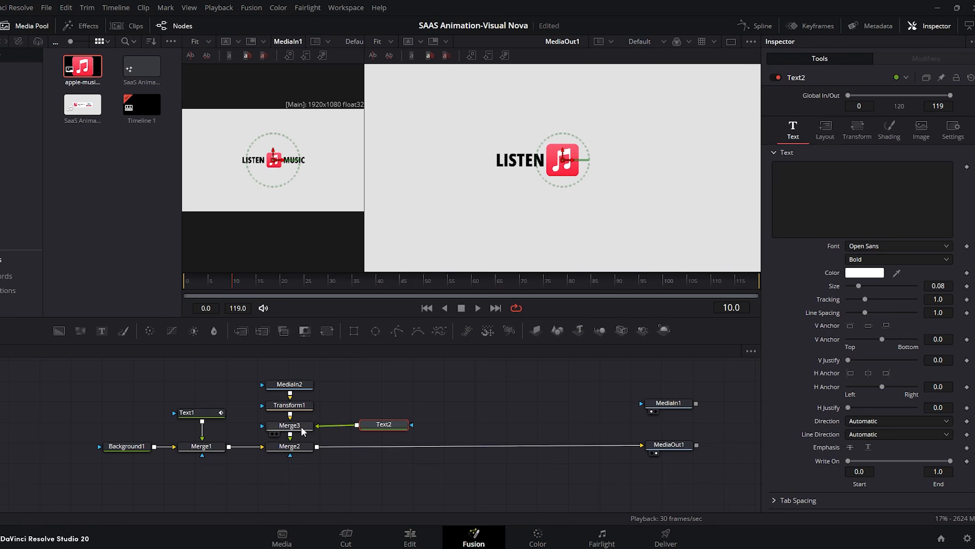
{"action": "left_click_drag", "start_coordinate": [376, 428], "coordinate": [378, 428]}
{"action": "left_click_drag", "start_coordinate": [706, 503], "coordinate": [101, 440]}
{"action": "left_click_drag", "start_coordinate": [290, 451], "coordinate": [288, 487]}
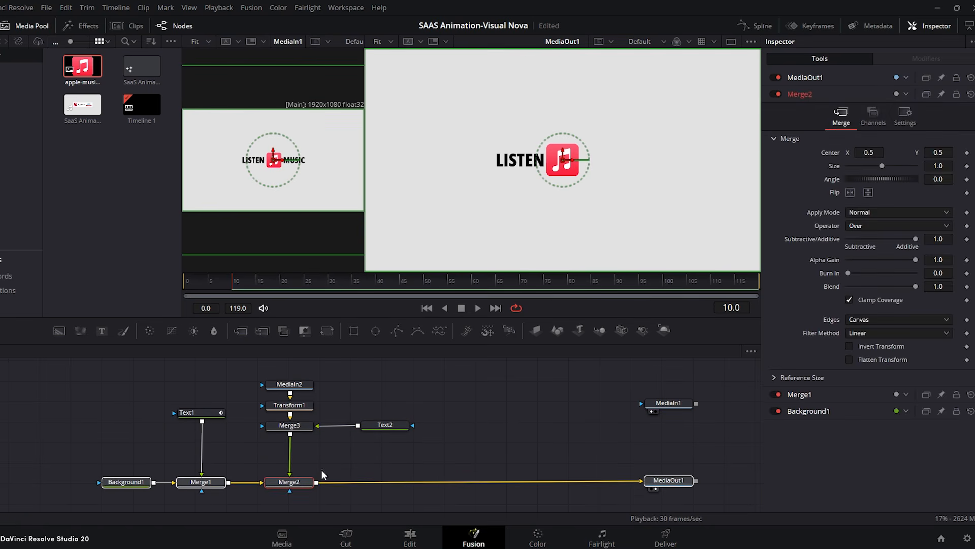
- Set the Text2 node's text to MUSIC and its color to black (#000000)
{"action": "left_click", "coordinate": [382, 426]}
{"action": "left_click", "coordinate": [870, 181]}
{"action": "type", "text": "MUSIC"}
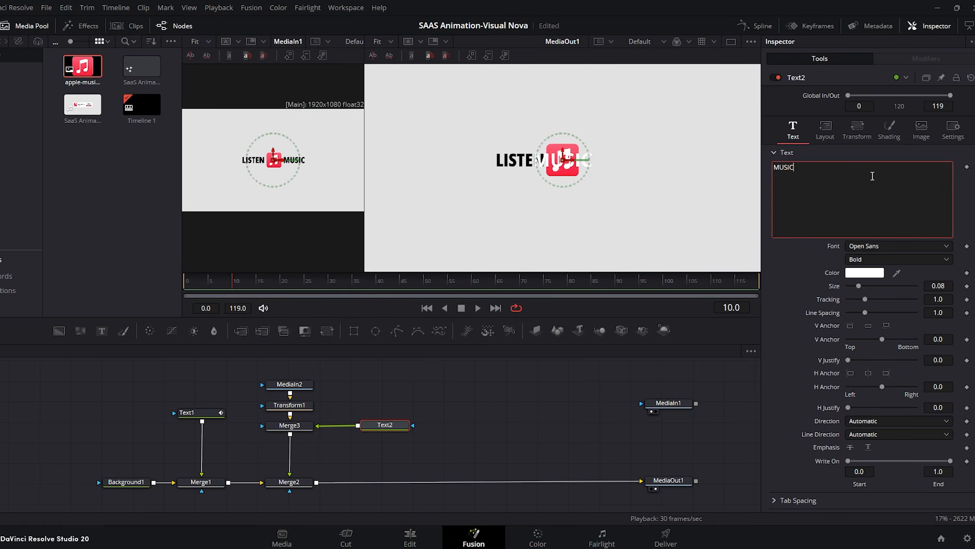
{"action": "left_click", "coordinate": [874, 276]}
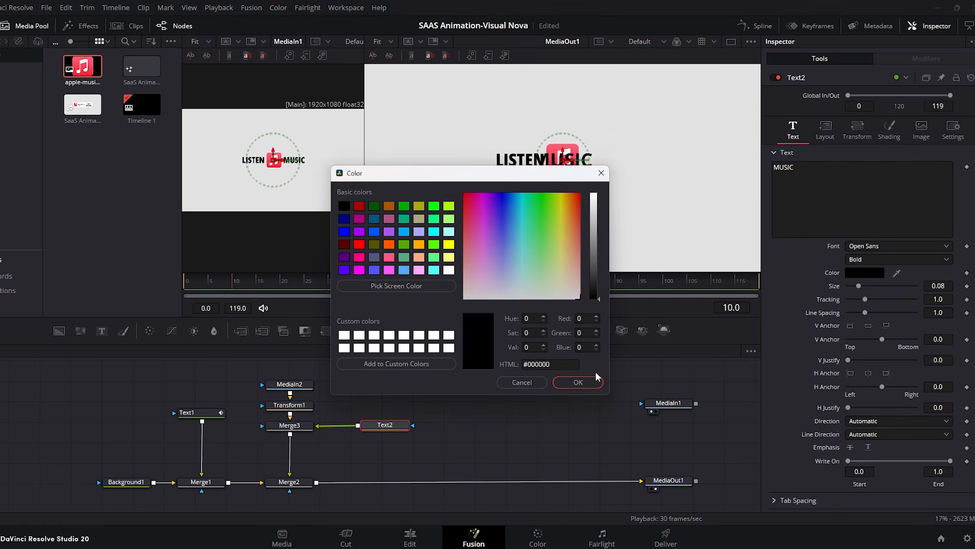
{"action": "left_click", "coordinate": [578, 382]}
- Style the MUSIC text as Condensed ExtraBold at size 0.0768 and place it directly to the right of the music icon
{"action": "left_click", "coordinate": [889, 263]}
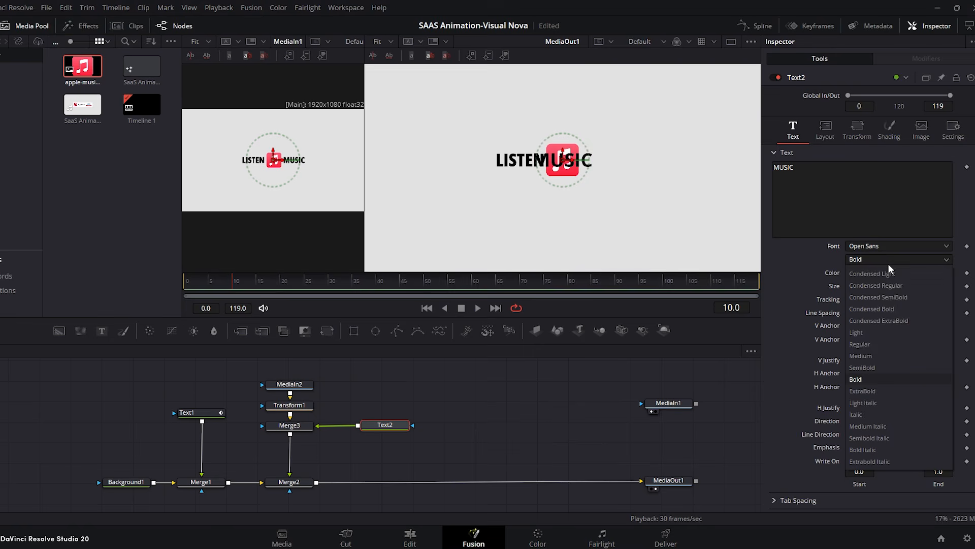
{"action": "left_click", "coordinate": [891, 320]}
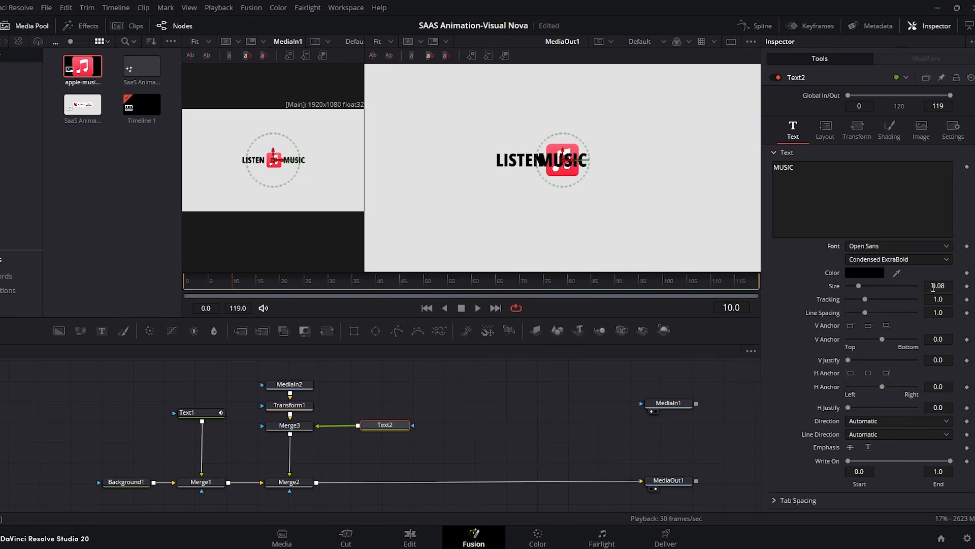
{"action": "left_click_drag", "start_coordinate": [945, 285], "coordinate": [917, 285]}
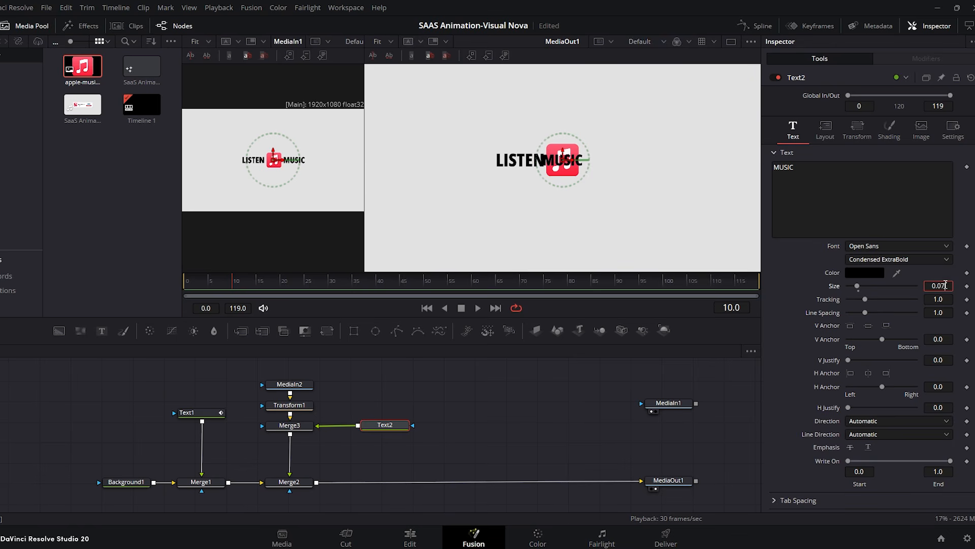
{"action": "key", "text": "Tab"}
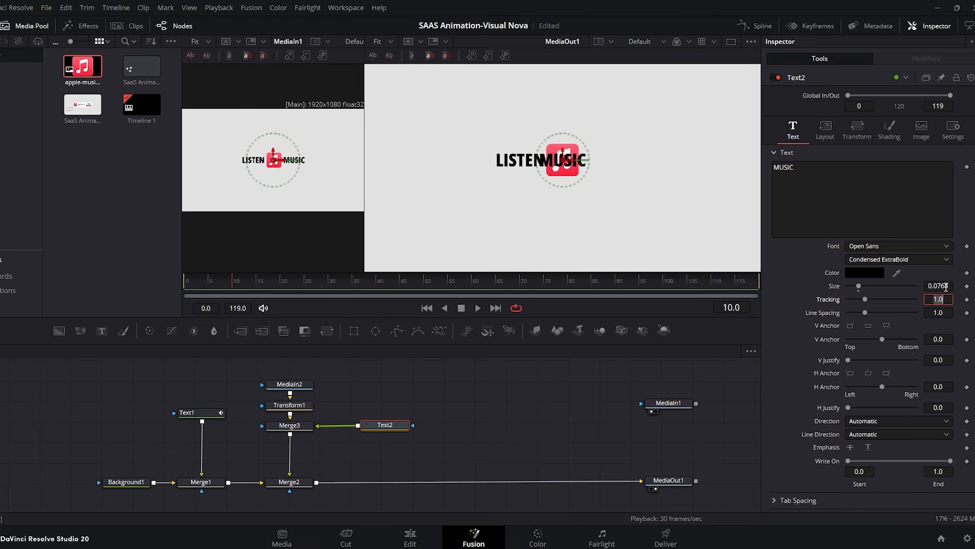
{"action": "left_click_drag", "start_coordinate": [573, 171], "coordinate": [617, 171]}
{"action": "mouse_move", "coordinate": [236, 285]}
{"action": "left_mouse_down"}
{"action": "mouse_move", "coordinate": [206, 287]}
{"action": "mouse_move", "coordinate": [221, 287]}
{"action": "left_mouse_up"}
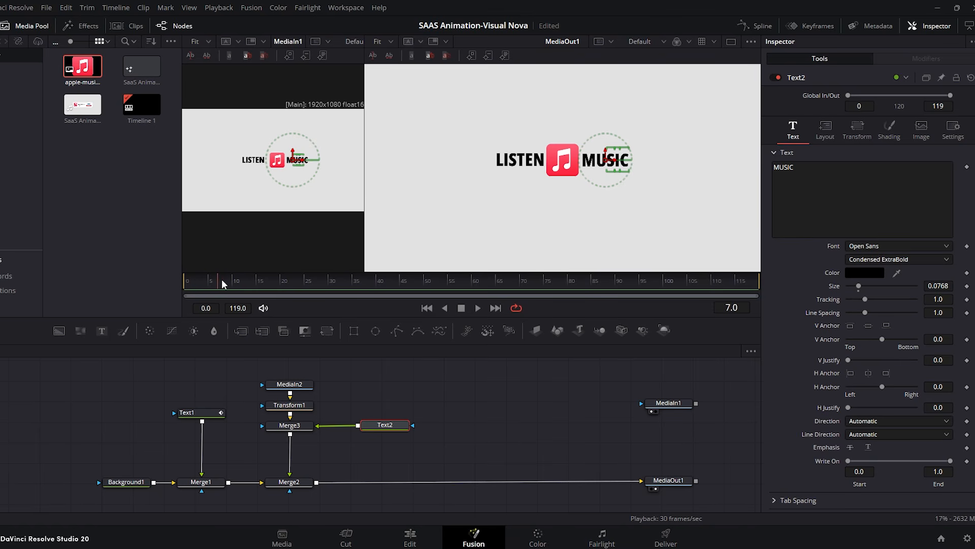
- Insert a Transform node between Merge3 and Merge2, leaving its size at 1.0
{"action": "left_click", "coordinate": [299, 429]}
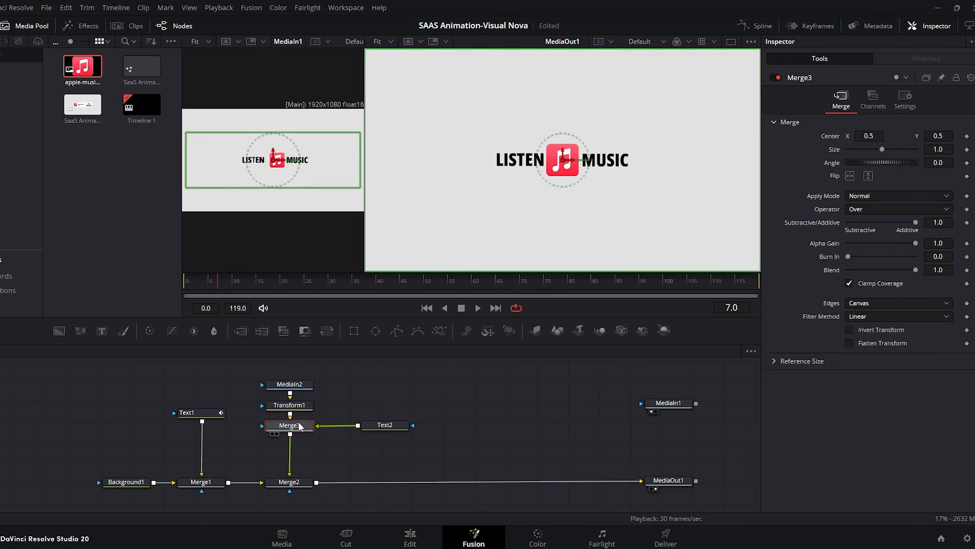
{"action": "left_click", "coordinate": [326, 331]}
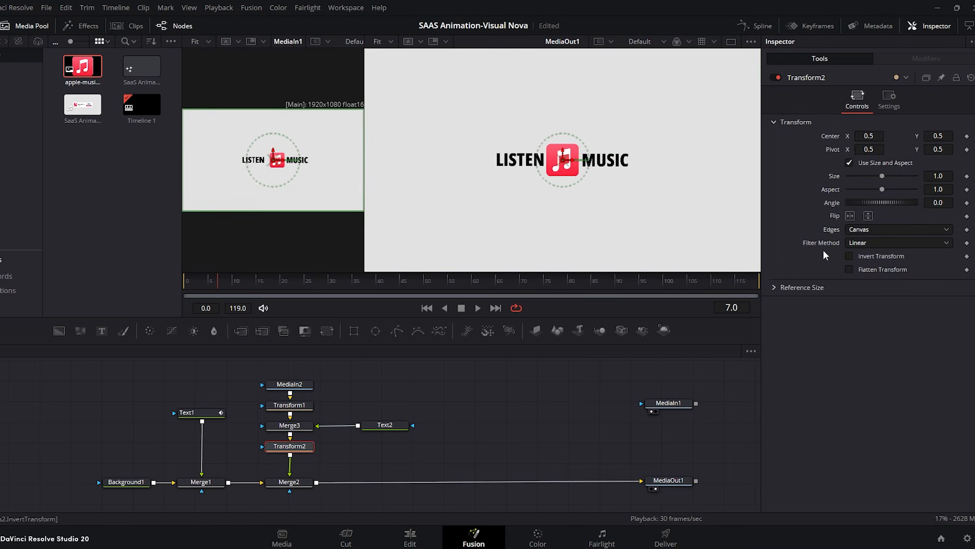
{"action": "mouse_move", "coordinate": [939, 175]}
{"action": "left_mouse_down"}
{"action": "mouse_move", "coordinate": [914, 175]}
{"action": "mouse_move", "coordinate": [941, 174]}
{"action": "left_mouse_up"}
{"action": "key", "text": "ctrl+z"}
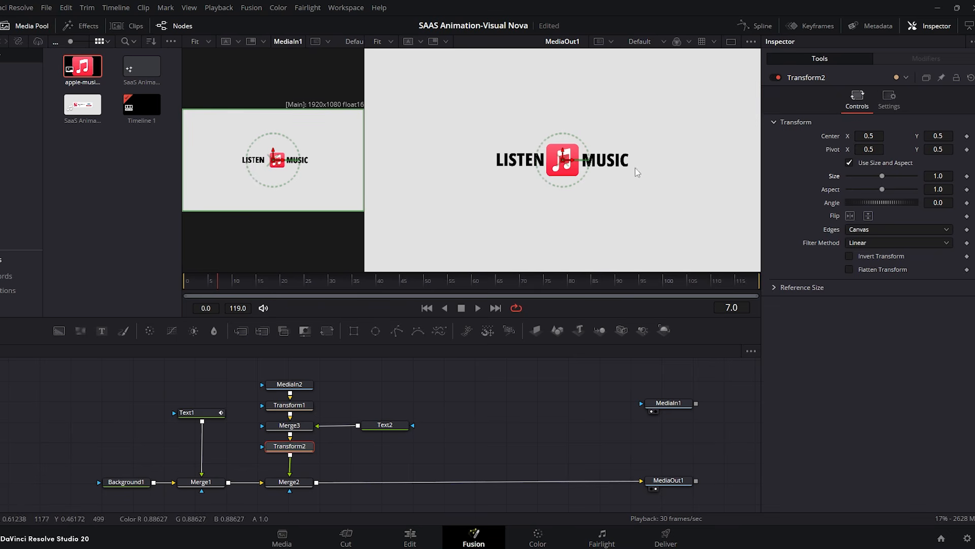
- Keyframe Transform2's Center at 0.5 on frame 10 and at X 0.621 on frame 0, ending on frame 10
{"action": "mouse_move", "coordinate": [219, 287]}
{"action": "left_mouse_down"}
{"action": "mouse_move", "coordinate": [241, 285]}
{"action": "mouse_move", "coordinate": [233, 284]}
{"action": "left_mouse_up"}
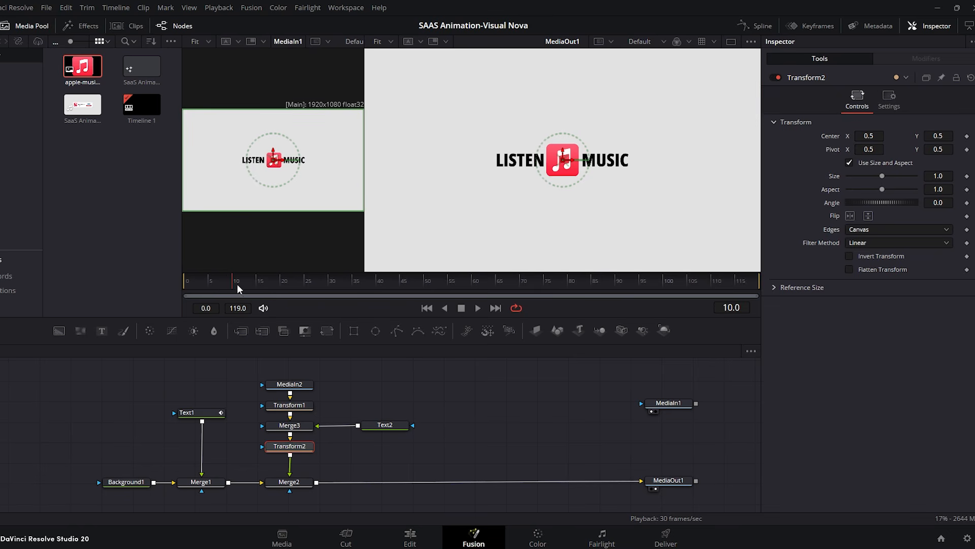
{"action": "left_click", "coordinate": [967, 137]}
{"action": "left_click_drag", "start_coordinate": [258, 277], "coordinate": [173, 290]}
{"action": "left_click_drag", "start_coordinate": [869, 136], "coordinate": [900, 135]}
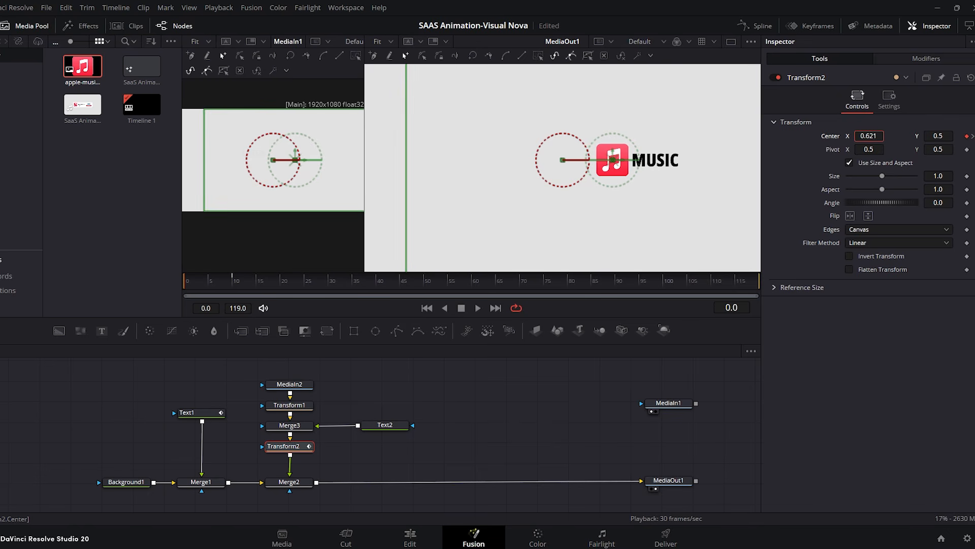
{"action": "left_click_drag", "start_coordinate": [203, 287], "coordinate": [237, 287]}
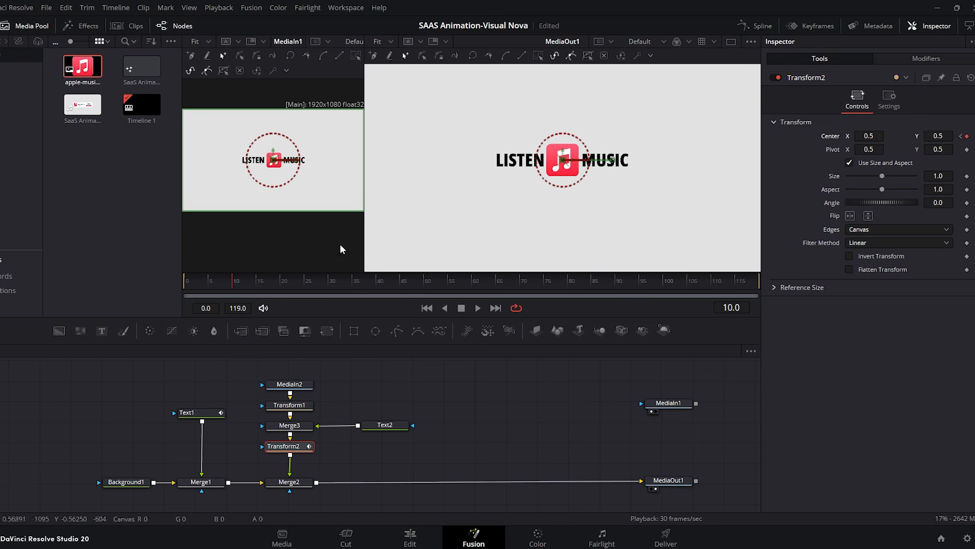
- Apply Out Cubic easing to both keyframes of Transform2's Center displacement curve in the spline editor
{"action": "left_click", "coordinate": [757, 25]}
{"action": "left_click", "coordinate": [712, 351]}
{"action": "left_click_drag", "start_coordinate": [743, 376], "coordinate": [516, 482]}
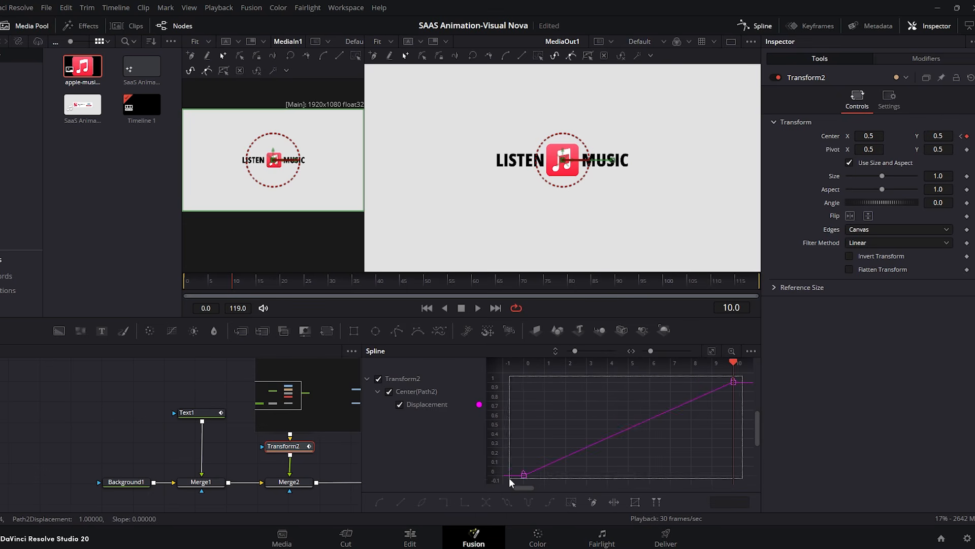
{"action": "right_click", "coordinate": [598, 410]}
{"action": "mouse_move", "coordinate": [660, 254]}
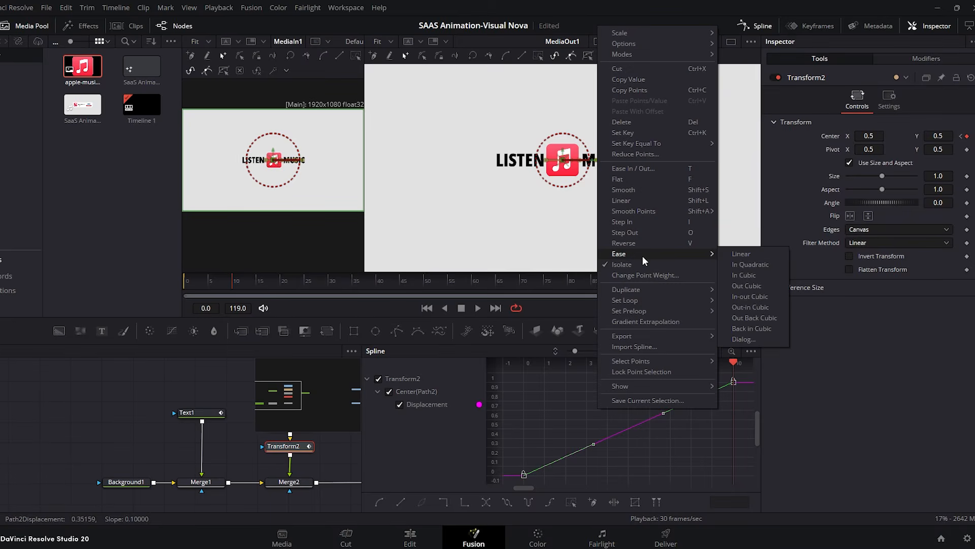
{"action": "left_click", "coordinate": [758, 286]}
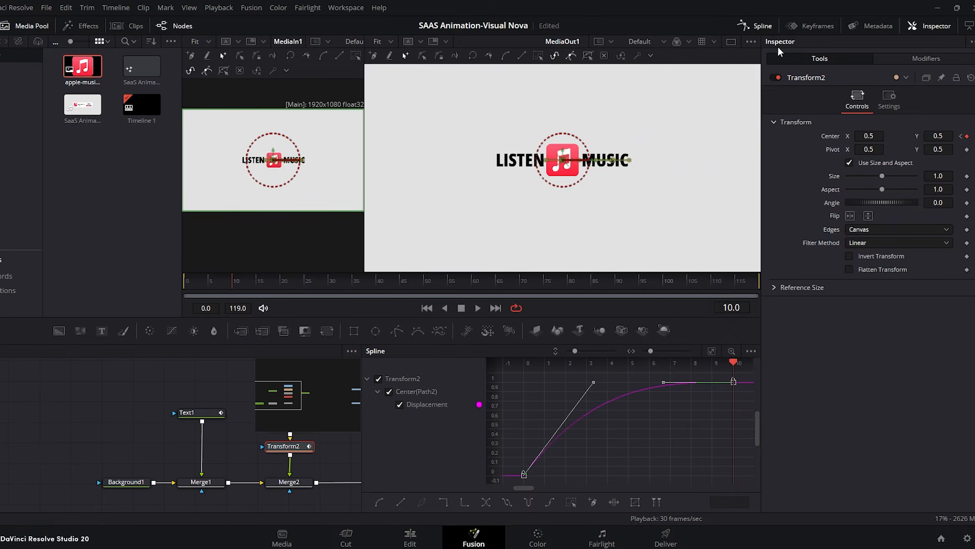
{"action": "left_click", "coordinate": [766, 26]}
- Enable motion blur with quality 4 on Transform2 and preview the animation from frame 0, ending on frame 10
{"action": "left_click", "coordinate": [890, 101]}
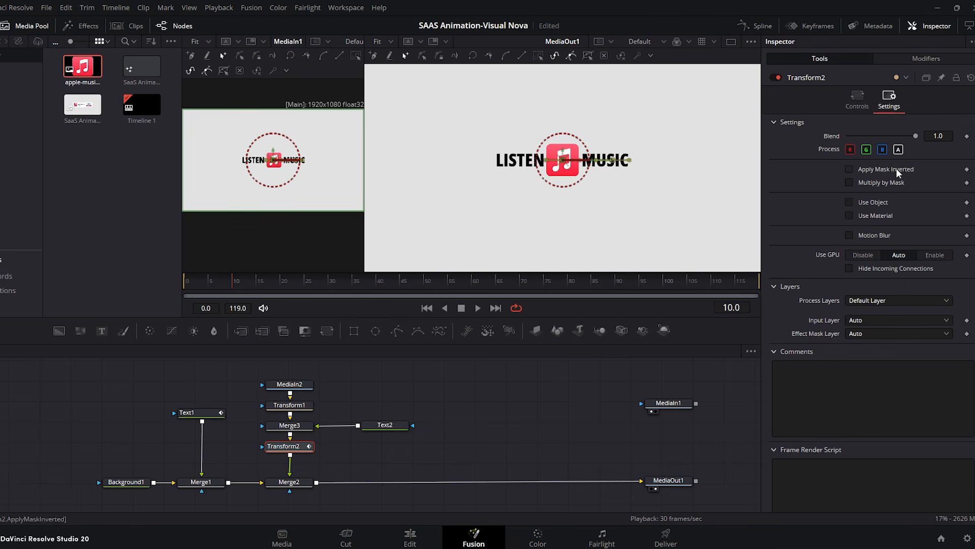
{"action": "left_click", "coordinate": [849, 235]}
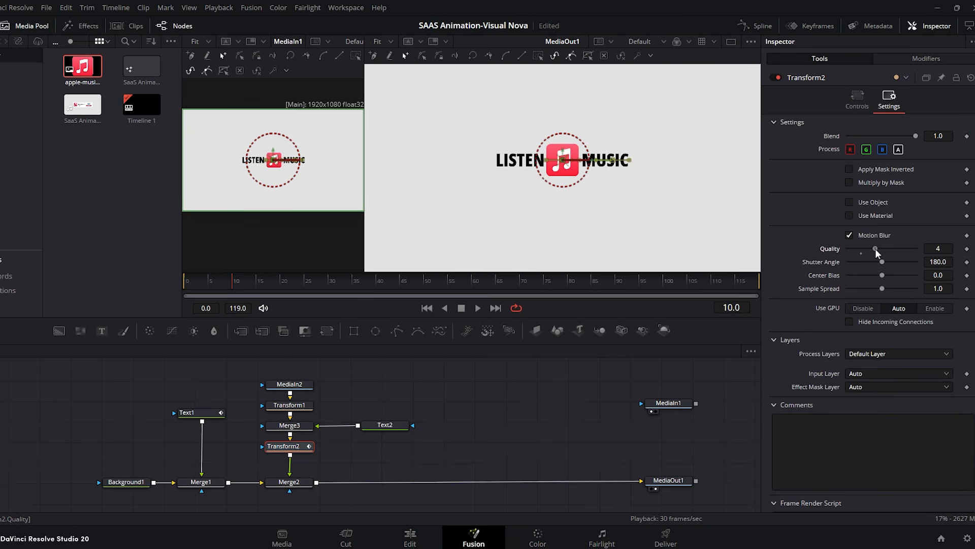
{"action": "left_click_drag", "start_coordinate": [235, 282], "coordinate": [183, 285]}
{"action": "key", "text": "space"}
{"action": "key", "text": "space"}
{"action": "key", "text": "space"}
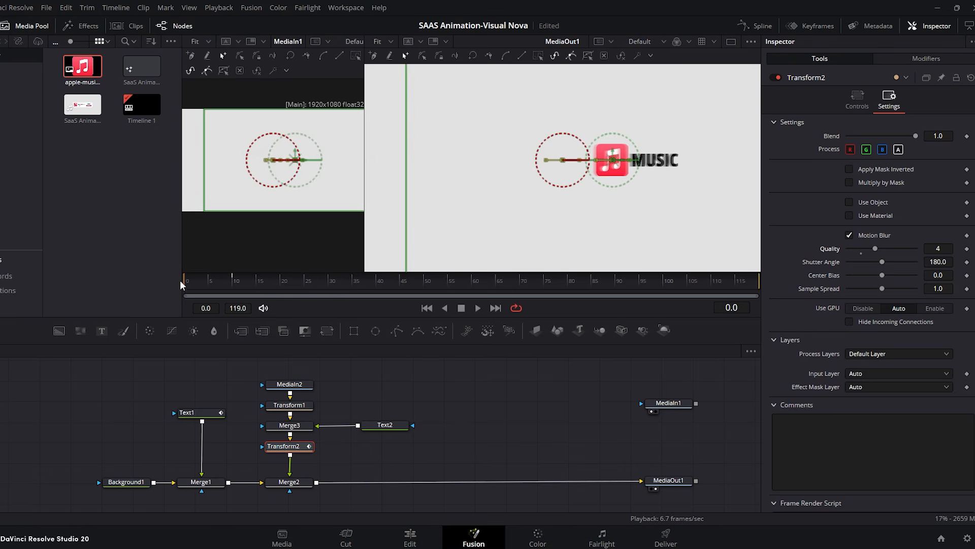
{"action": "left_click", "coordinate": [235, 289]}
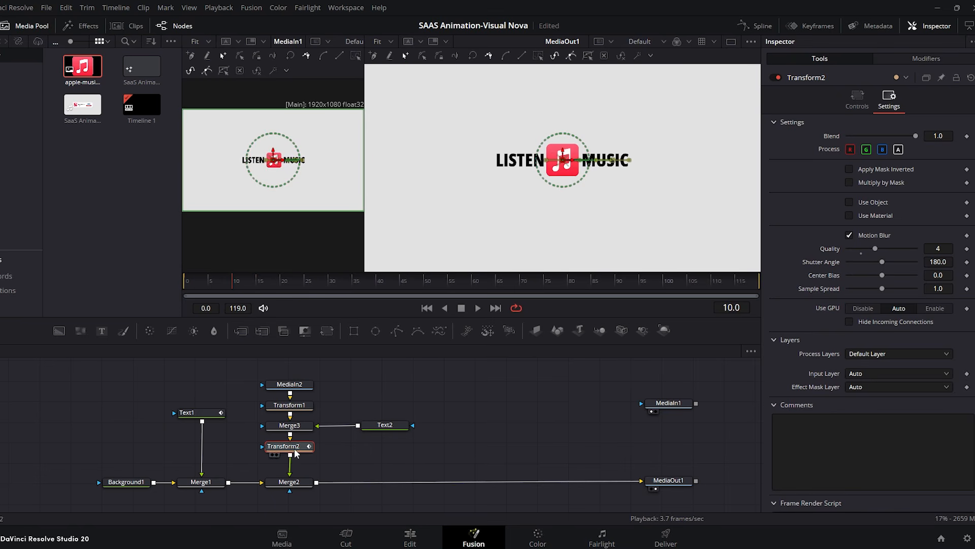
- Add a Background node and merge it after Transform2, deleting the unneeded Transform3 node
{"action": "left_click", "coordinate": [327, 331]}
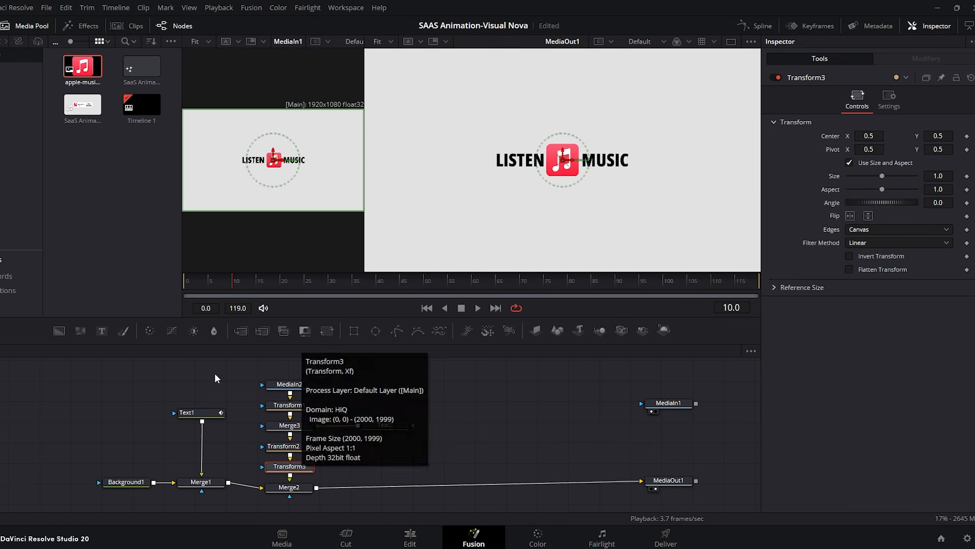
{"action": "left_click_drag", "start_coordinate": [340, 451], "coordinate": [380, 464]}
{"action": "left_click", "coordinate": [304, 468]}
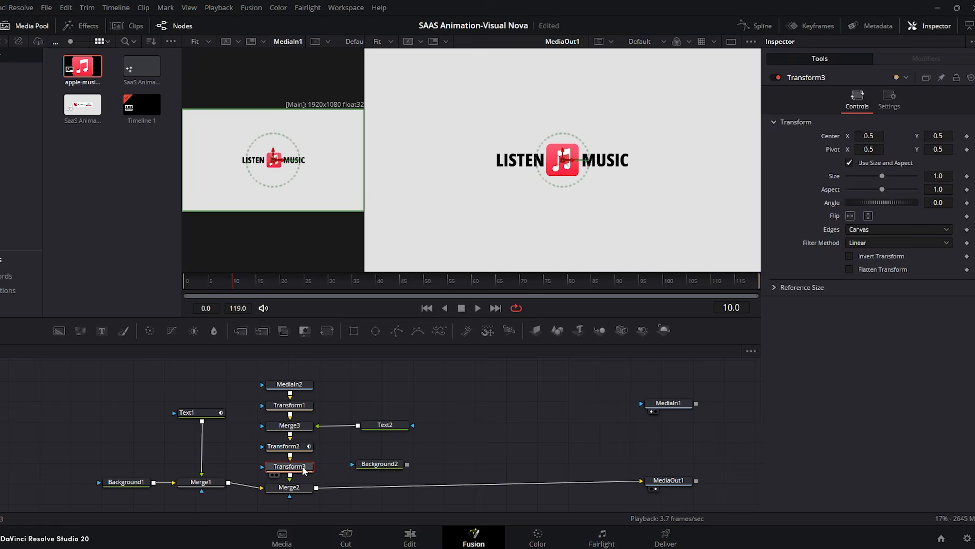
{"action": "key", "text": "Delete"}
{"action": "left_click", "coordinate": [295, 449]}
{"action": "left_click_drag", "start_coordinate": [407, 464], "coordinate": [290, 466]}
- Mask Background2 with a rectangle of width 0.327 and height 0.196, with its Center X set to 0.736 while on frame 0
{"action": "left_click", "coordinate": [374, 465]}
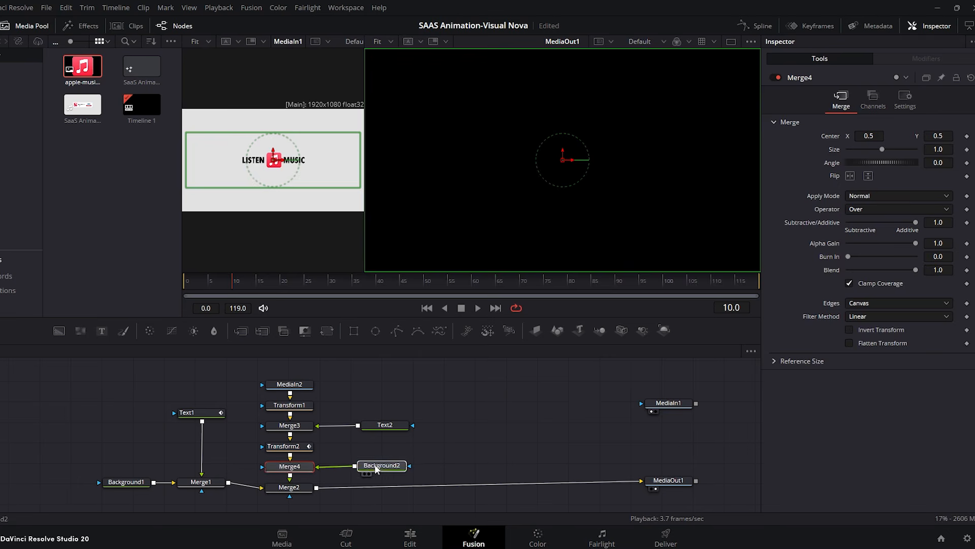
{"action": "left_click", "coordinate": [354, 330]}
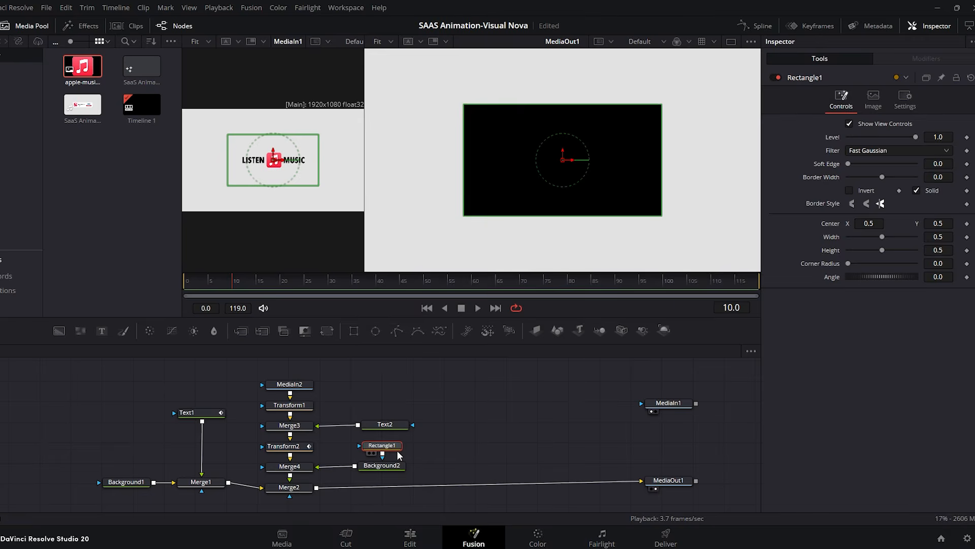
{"action": "left_click_drag", "start_coordinate": [946, 240], "coordinate": [864, 251]}
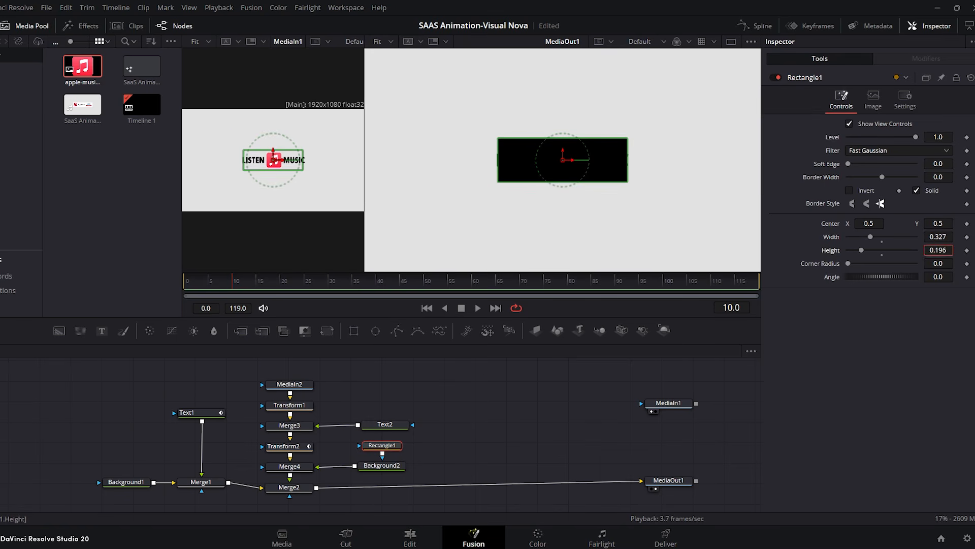
{"action": "left_click_drag", "start_coordinate": [211, 279], "coordinate": [163, 278]}
{"action": "left_click_drag", "start_coordinate": [868, 224], "coordinate": [871, 246]}
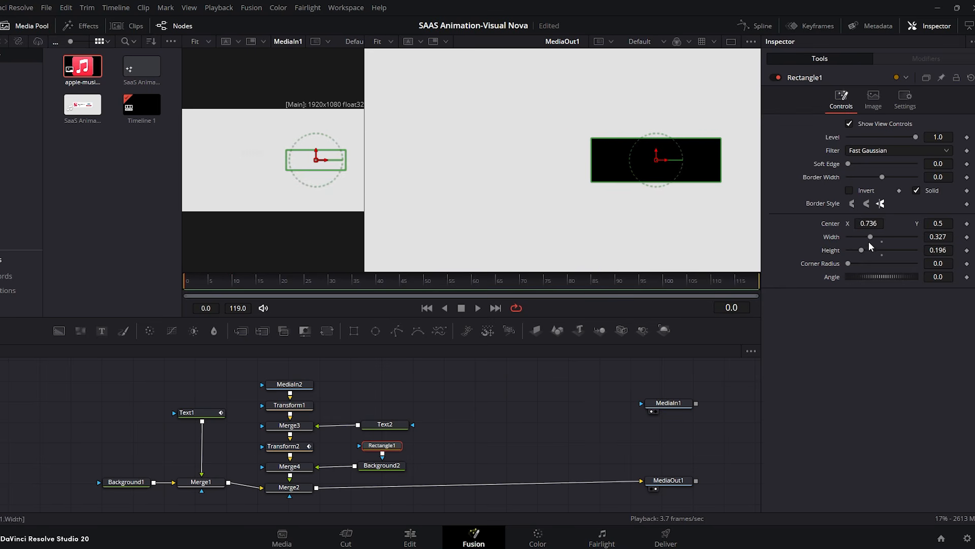
- Match Background2's color to the light grey canvas by sampling it from the screen
{"action": "left_click", "coordinate": [385, 465]}
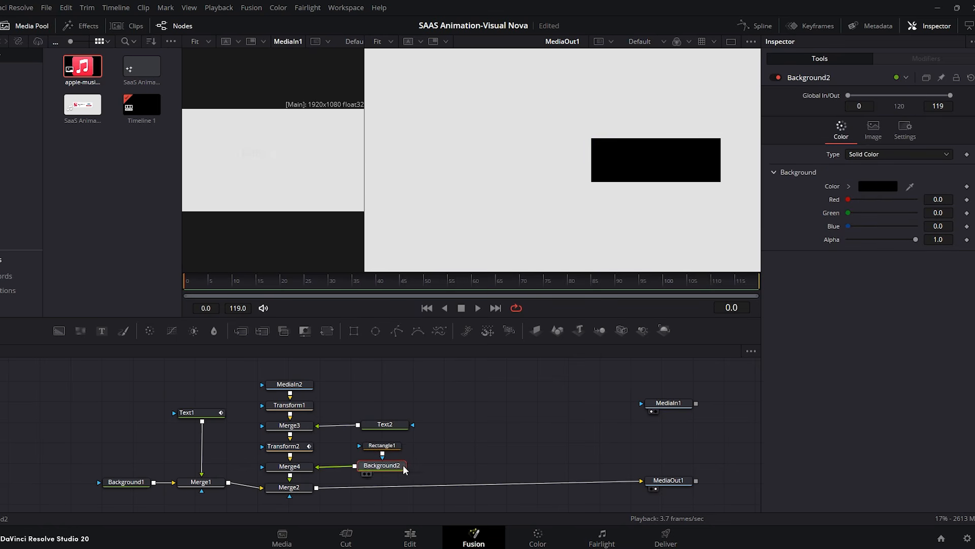
{"action": "left_click", "coordinate": [874, 189]}
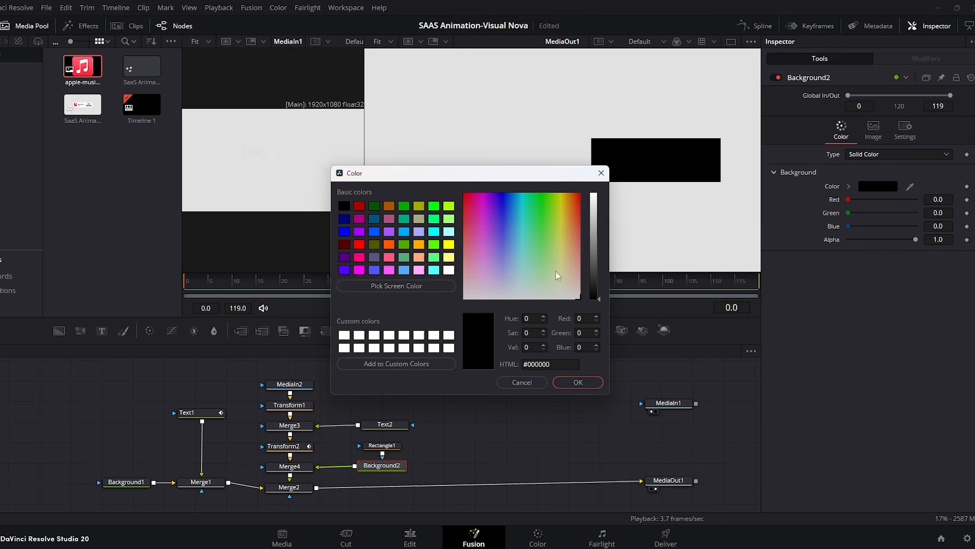
{"action": "left_click", "coordinate": [437, 288]}
{"action": "left_click", "coordinate": [636, 83]}
{"action": "left_click", "coordinate": [579, 382]}
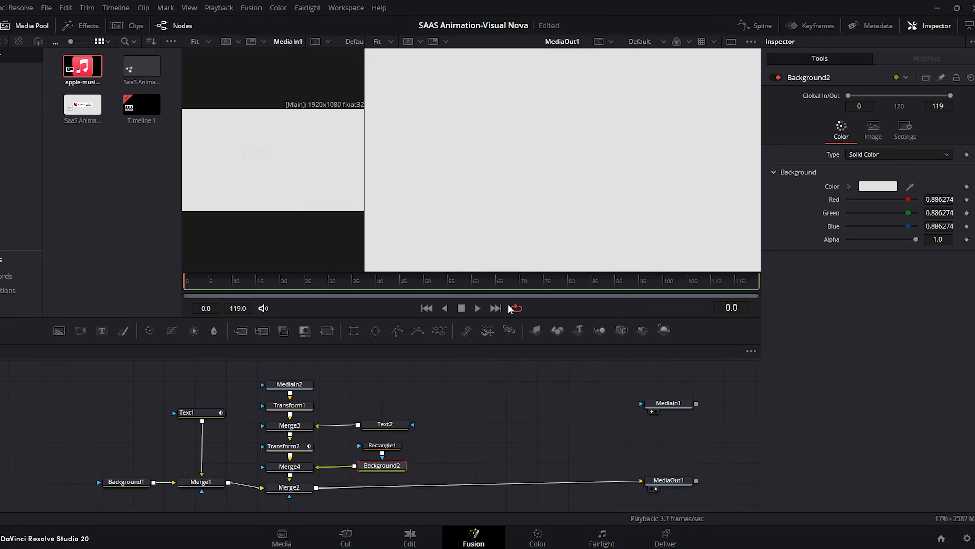
- Keyframe Rectangle1's width at 0.327 on frame 3 and at 0.0 a few frames further on to reveal MUSIC, and scrub through the result
{"action": "left_click_drag", "start_coordinate": [197, 285], "coordinate": [233, 283]}
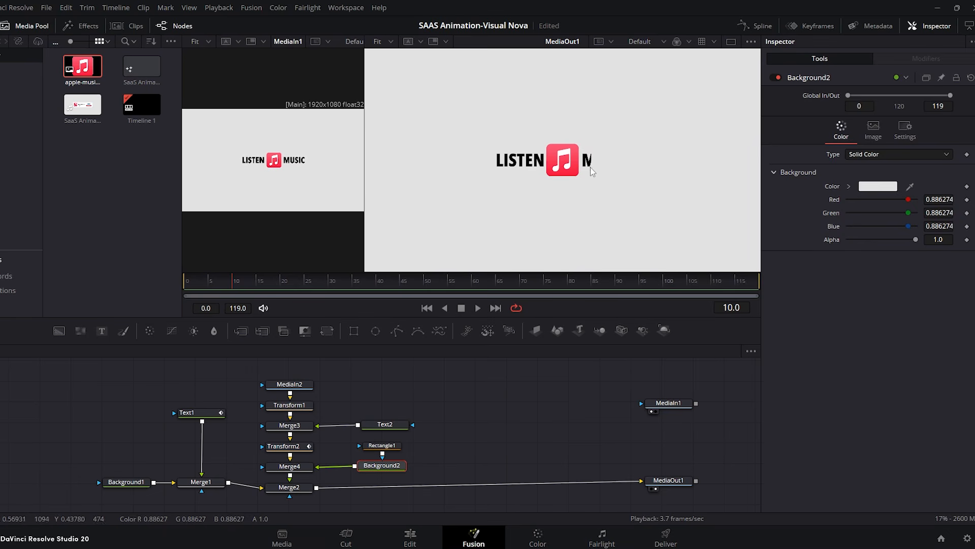
{"action": "left_click", "coordinate": [386, 446]}
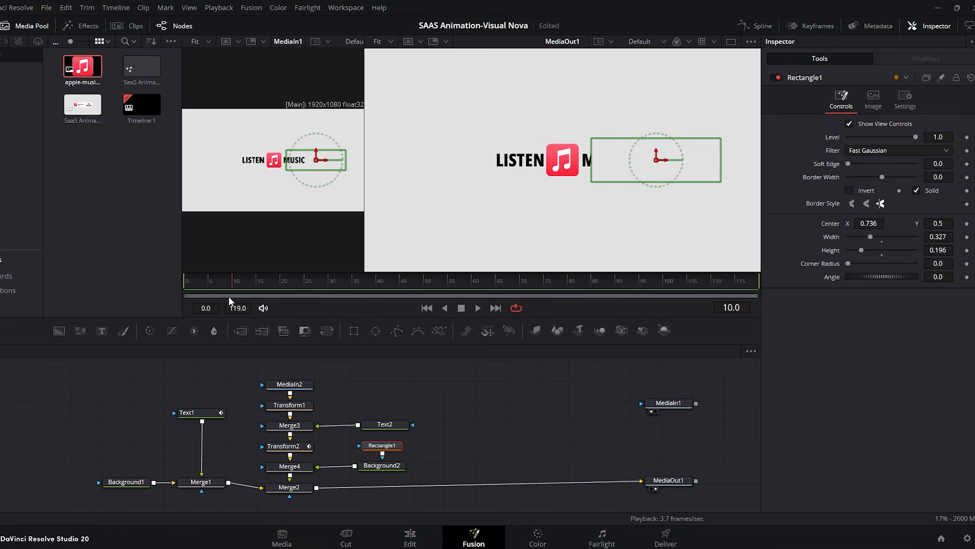
{"action": "left_click_drag", "start_coordinate": [230, 284], "coordinate": [201, 283]}
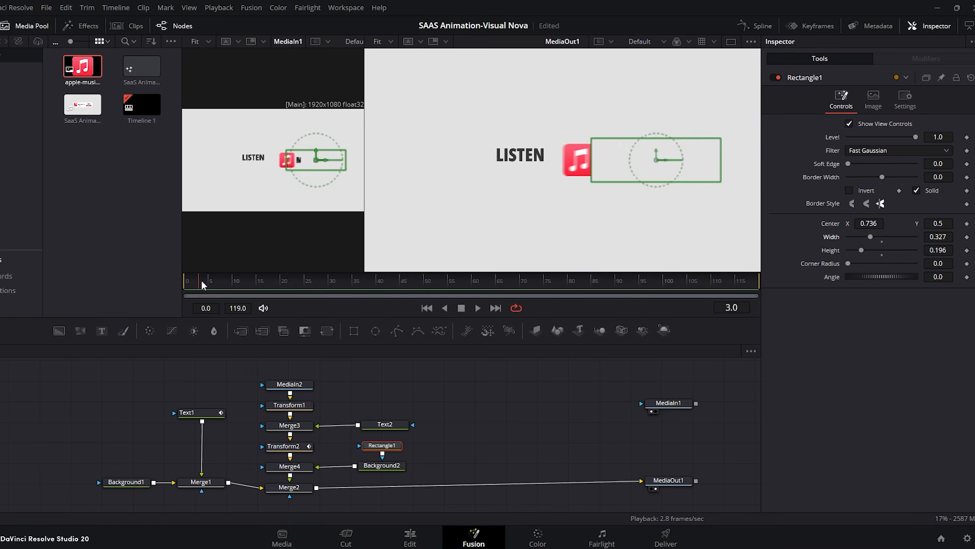
{"action": "left_click", "coordinate": [967, 238]}
{"action": "left_click_drag", "start_coordinate": [202, 284], "coordinate": [208, 282]}
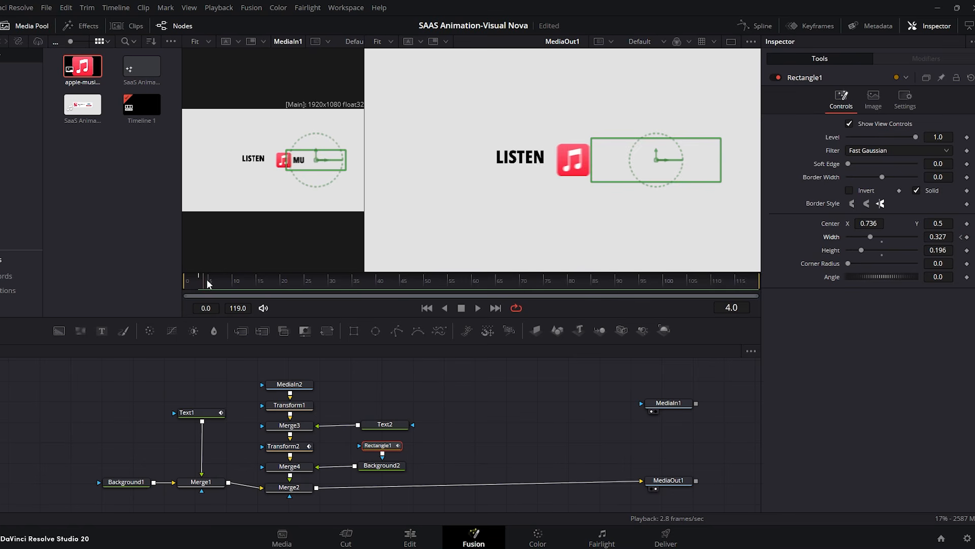
{"action": "left_click_drag", "start_coordinate": [949, 236], "coordinate": [902, 236]}
{"action": "left_click_drag", "start_coordinate": [365, 246], "coordinate": [468, 248]}
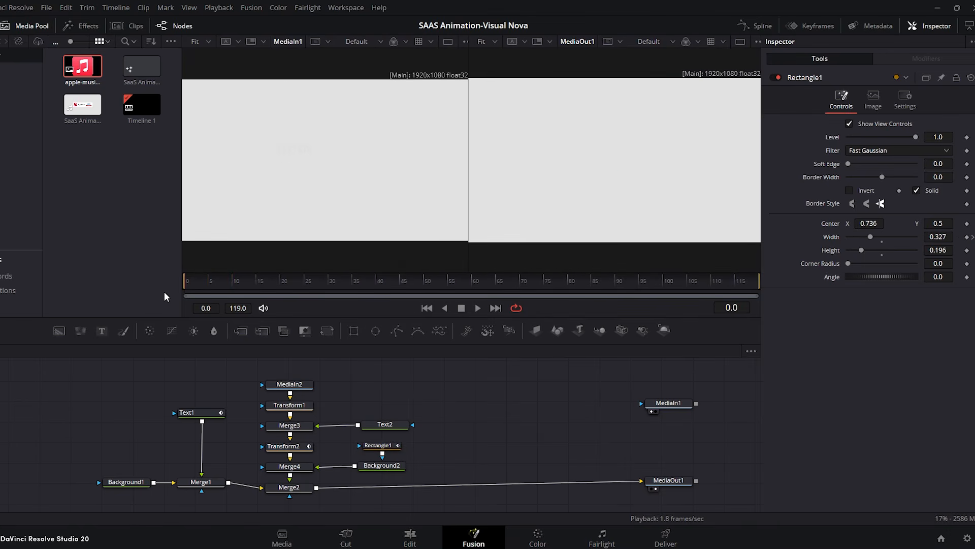
{"action": "mouse_move", "coordinate": [212, 288]}
{"action": "left_mouse_down"}
{"action": "mouse_move", "coordinate": [187, 288]}
{"action": "mouse_move", "coordinate": [197, 288]}
{"action": "left_mouse_up"}
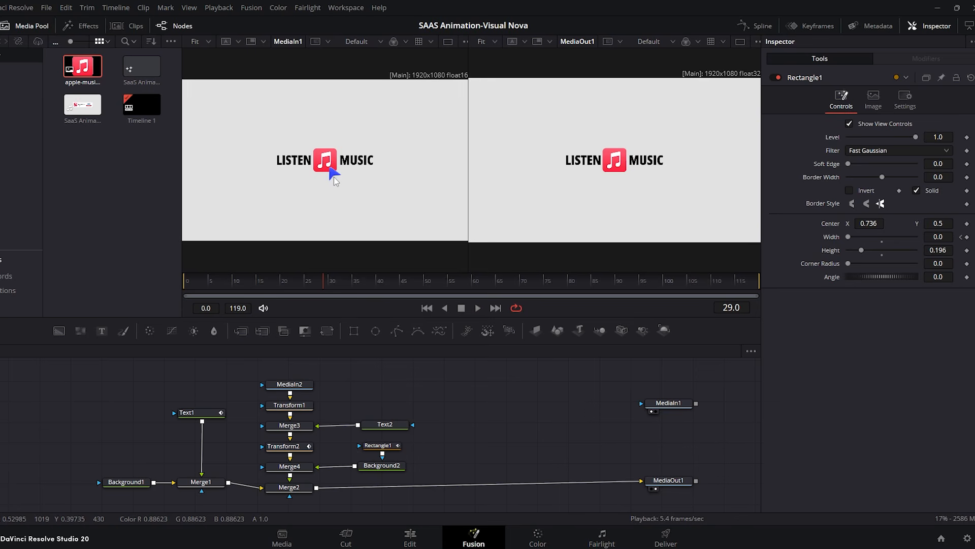
- Insert a Merge node between Merge2 and MediaOut1 and space the nodes out along the output line
{"action": "left_click_drag", "start_coordinate": [468, 236], "coordinate": [283, 244]}
{"action": "left_click", "coordinate": [307, 490]}
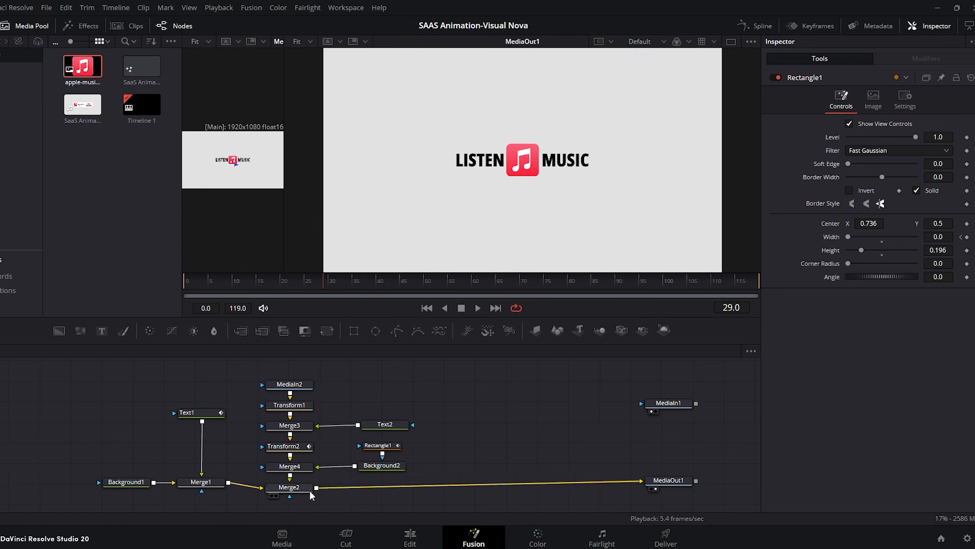
{"action": "left_click", "coordinate": [240, 331]}
{"action": "left_click_drag", "start_coordinate": [360, 492], "coordinate": [500, 492]}
{"action": "left_click_drag", "start_coordinate": [663, 482], "coordinate": [700, 489]}
- Import the cursor image 0020.png into the media pool and connect it as the foreground of Merge5, with its node above
{"action": "left_click_drag", "start_coordinate": [468, 316], "coordinate": [100, 204]}
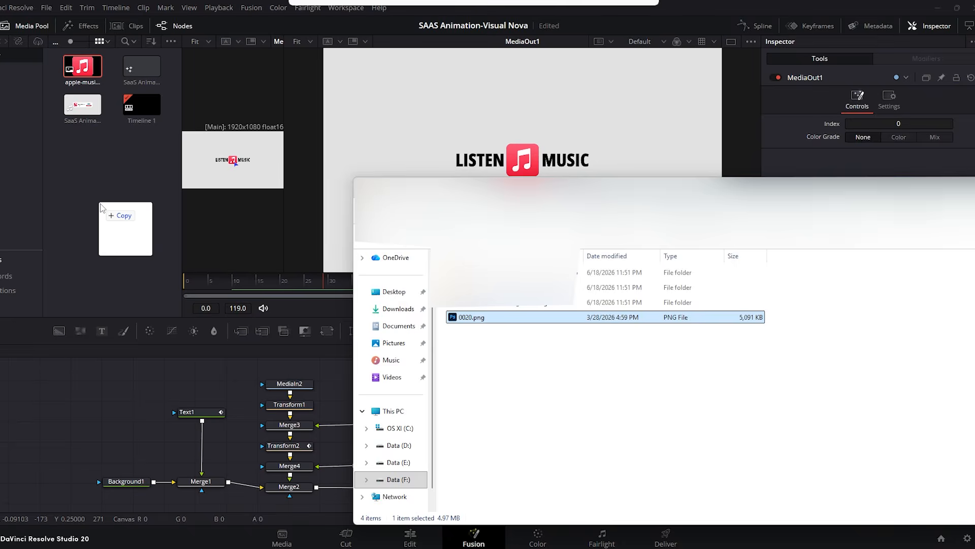
{"action": "left_click", "coordinate": [103, 204]}
{"action": "left_click_drag", "start_coordinate": [125, 136], "coordinate": [492, 489]}
{"action": "left_click_drag", "start_coordinate": [491, 447], "coordinate": [492, 428]}
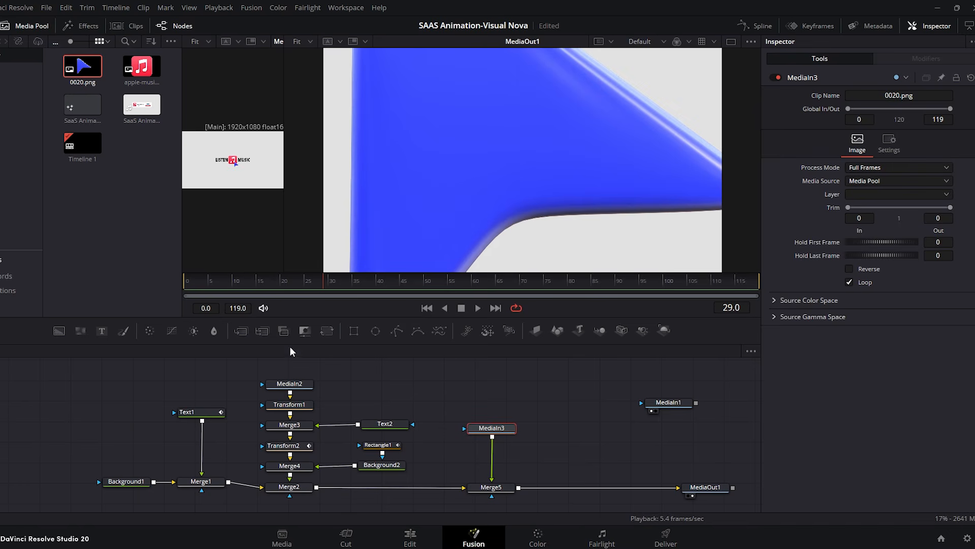
- Add a Transform after MediaIn3, set its size to 0.029 and move the cursor off the canvas to about X 0.837, Y 0.411
{"action": "left_click", "coordinate": [326, 331]}
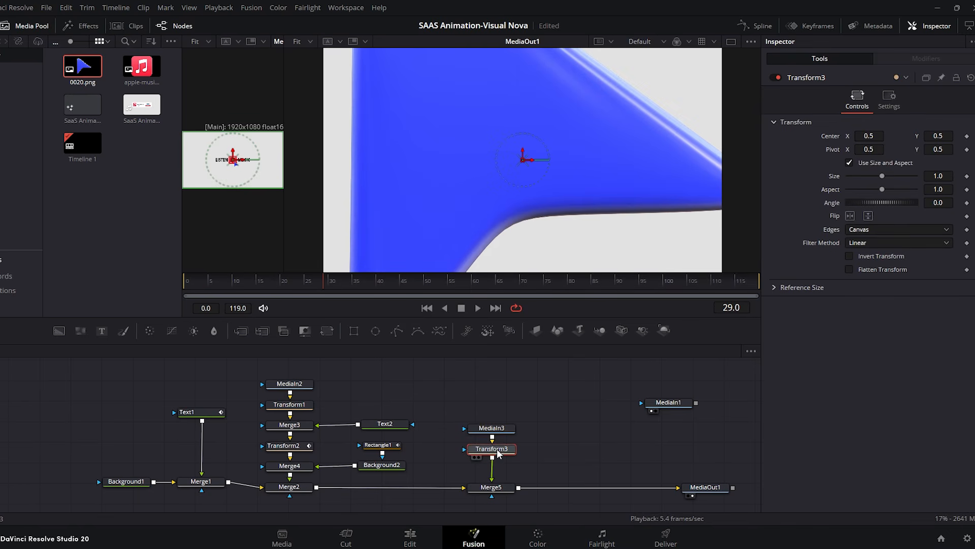
{"action": "left_click_drag", "start_coordinate": [938, 176], "coordinate": [914, 175]}
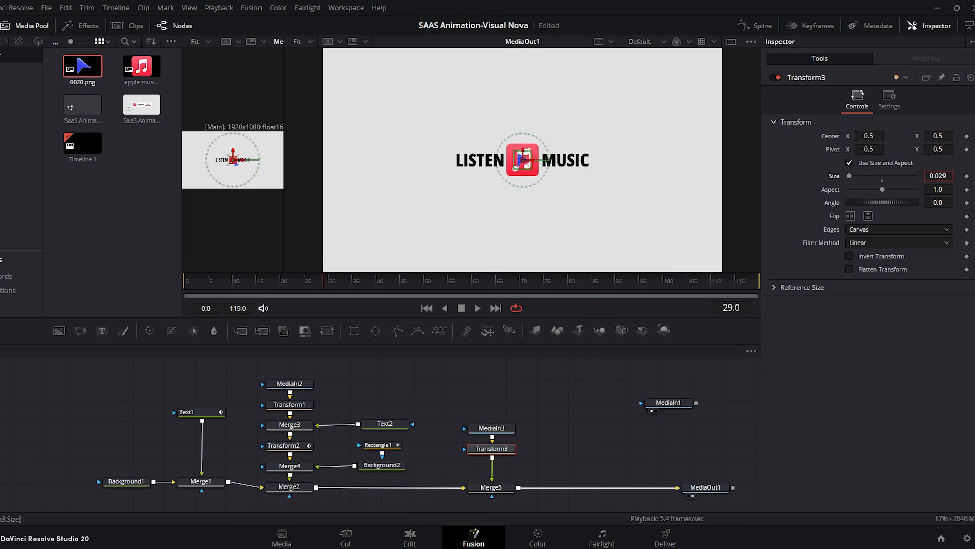
{"action": "left_click_drag", "start_coordinate": [523, 160], "coordinate": [738, 221]}
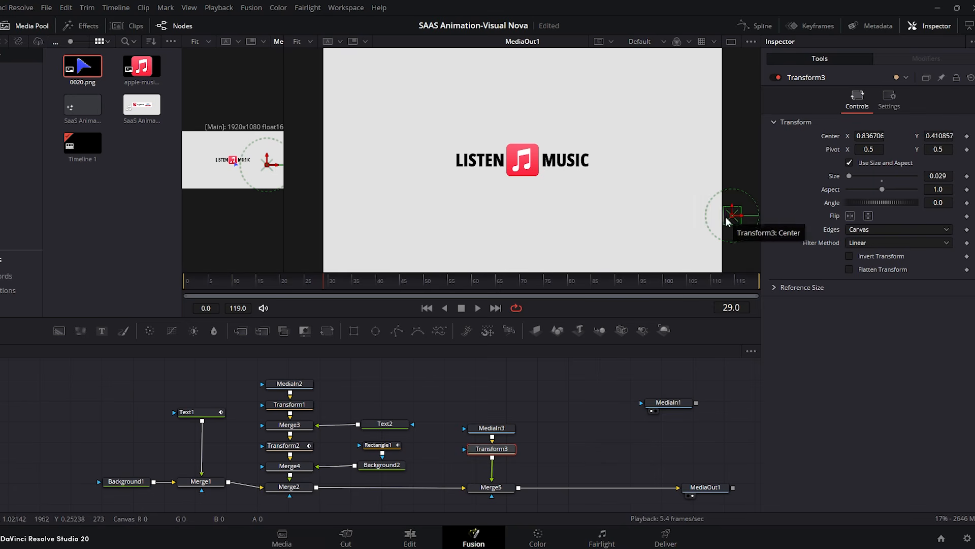
- Keyframe Transform3's center off-canvas at frame 10, about 0.586, 0.363 at frame 20, and about 0.517, 0.478 on the icon at frame 30
{"action": "left_click_drag", "start_coordinate": [259, 288], "coordinate": [233, 288]}
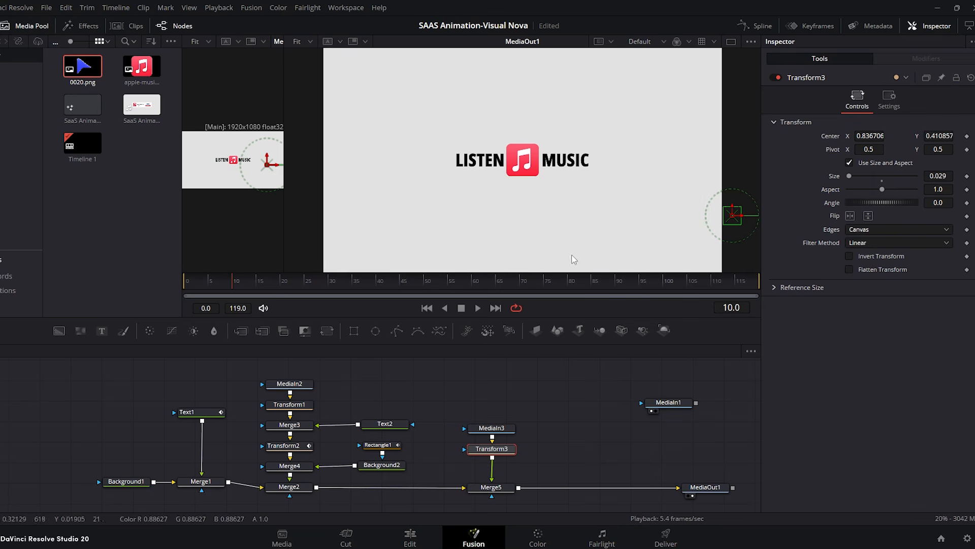
{"action": "left_click", "coordinate": [967, 137]}
{"action": "left_click_drag", "start_coordinate": [237, 288], "coordinate": [258, 288]}
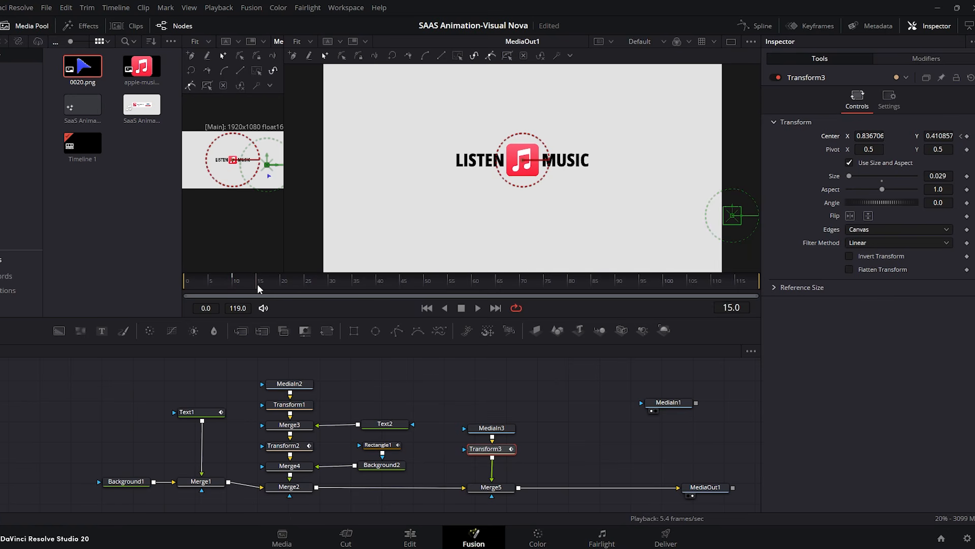
{"action": "left_click_drag", "start_coordinate": [732, 214], "coordinate": [576, 245]}
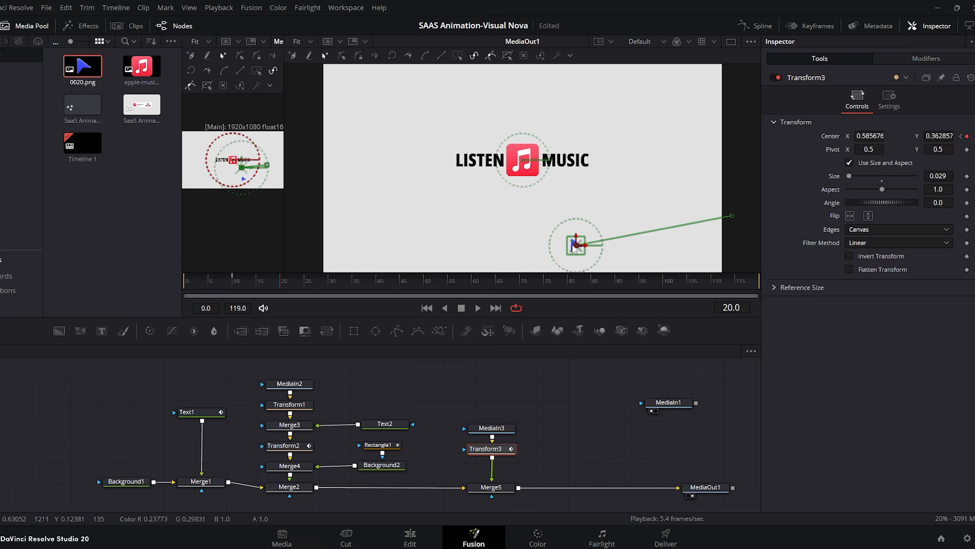
{"action": "left_click", "coordinate": [327, 288]}
{"action": "left_click_drag", "start_coordinate": [577, 246], "coordinate": [534, 177]}
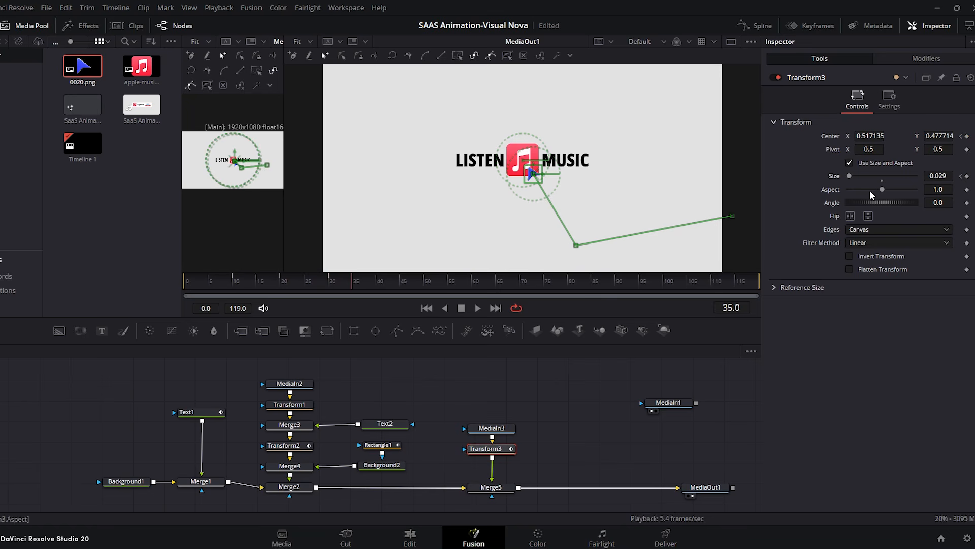
- Keyframe a cursor click on Transform3's size with 0.029 at frame 30, 0.022 at frame 35 and 0.03 at frame 40
{"action": "left_click_drag", "start_coordinate": [935, 179], "coordinate": [932, 179]}
{"action": "left_click_drag", "start_coordinate": [357, 286], "coordinate": [376, 285]}
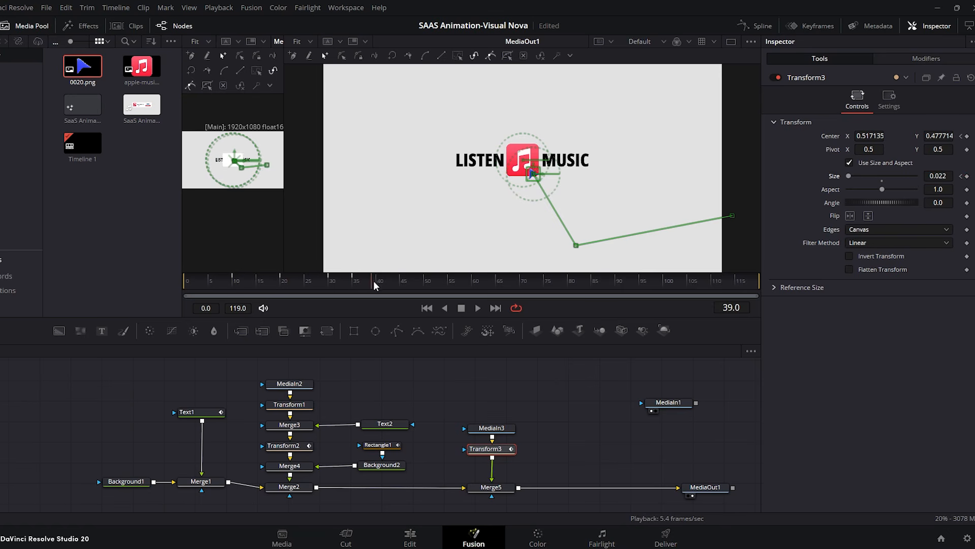
{"action": "left_click_drag", "start_coordinate": [938, 176], "coordinate": [942, 175]}
{"action": "left_click_drag", "start_coordinate": [315, 279], "coordinate": [377, 285]}
- Smooth Transform3's center and size keyframes in the Spline editor, and close the editor
{"action": "left_click", "coordinate": [757, 25]}
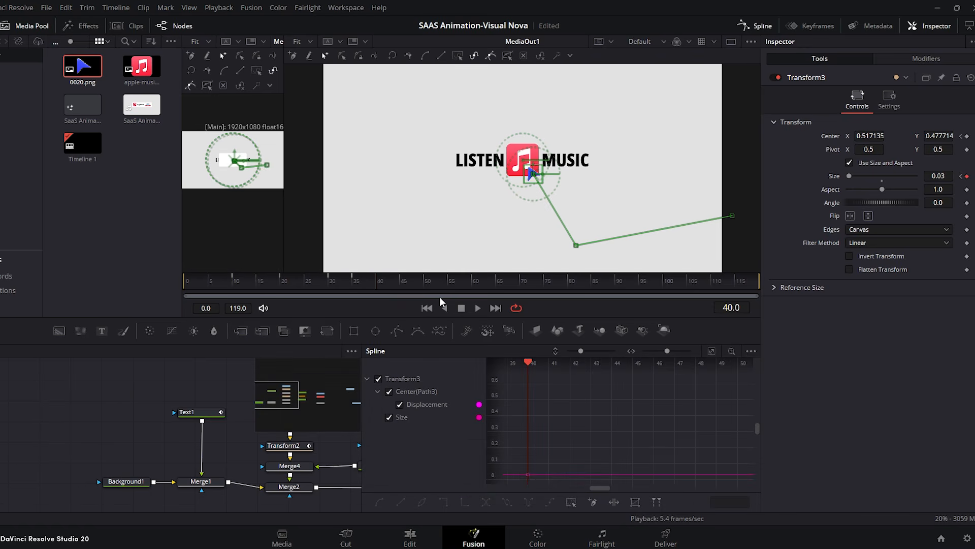
{"action": "left_click", "coordinate": [711, 351]}
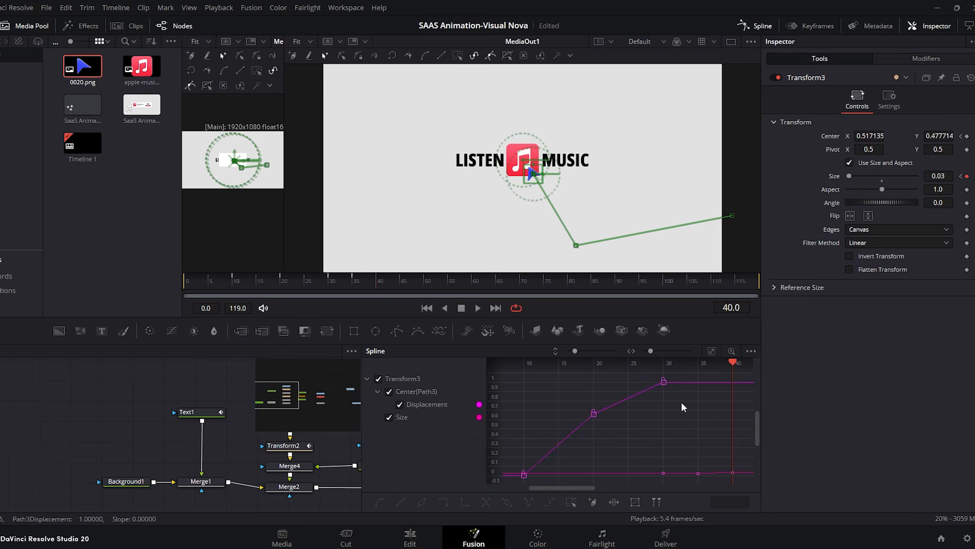
{"action": "key", "text": "s"}
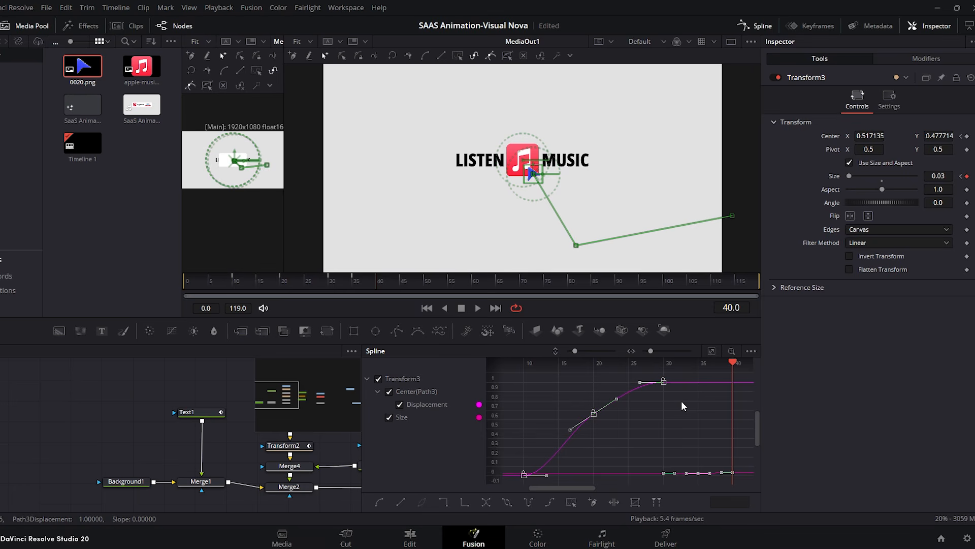
{"action": "left_click", "coordinate": [760, 26]}
- Play and scrub the cursor animation from frame 0 to check its path and click against the reference
{"action": "left_click_drag", "start_coordinate": [264, 280], "coordinate": [184, 288]}
{"action": "left_click", "coordinate": [477, 308]}
{"action": "left_click_drag", "start_coordinate": [284, 233], "coordinate": [450, 239]}
{"action": "left_click", "coordinate": [247, 288]}
{"action": "left_click_drag", "start_coordinate": [248, 288], "coordinate": [376, 267]}
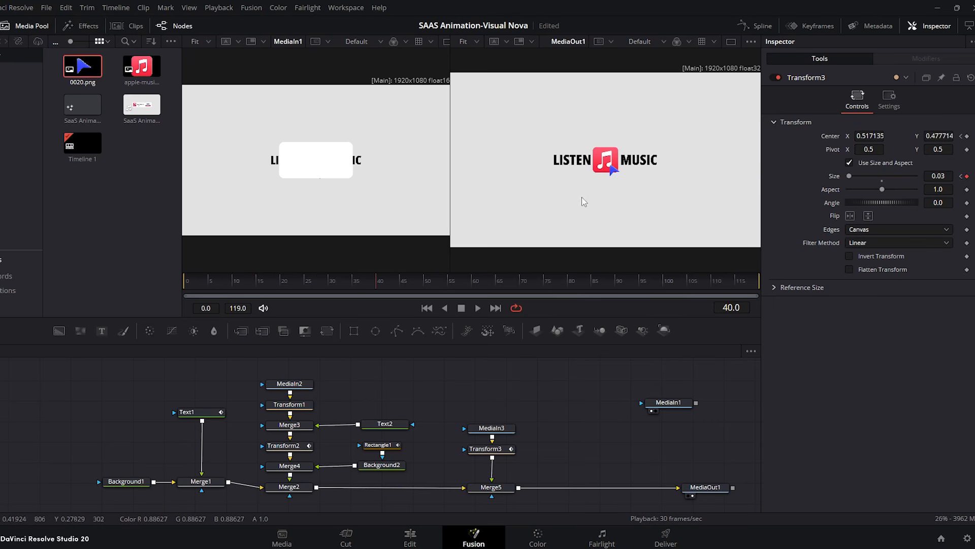
{"action": "left_click_drag", "start_coordinate": [450, 257], "coordinate": [267, 257]}
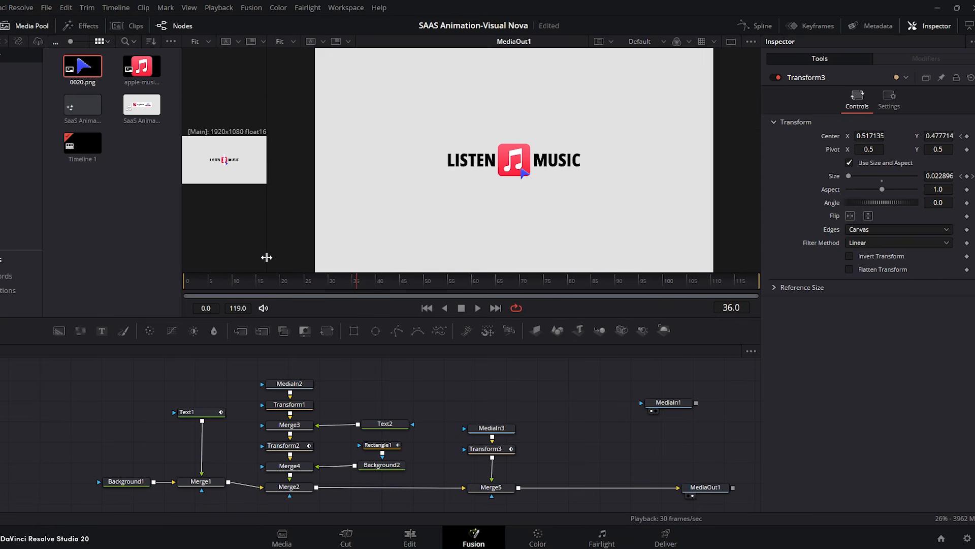
- Keyframe Transform1's size at 0.079 on frame 30, a smaller size on frame 35 and 0.093 on frame 40
{"action": "left_click_drag", "start_coordinate": [332, 282], "coordinate": [330, 282]}
{"action": "left_click", "coordinate": [288, 405]}
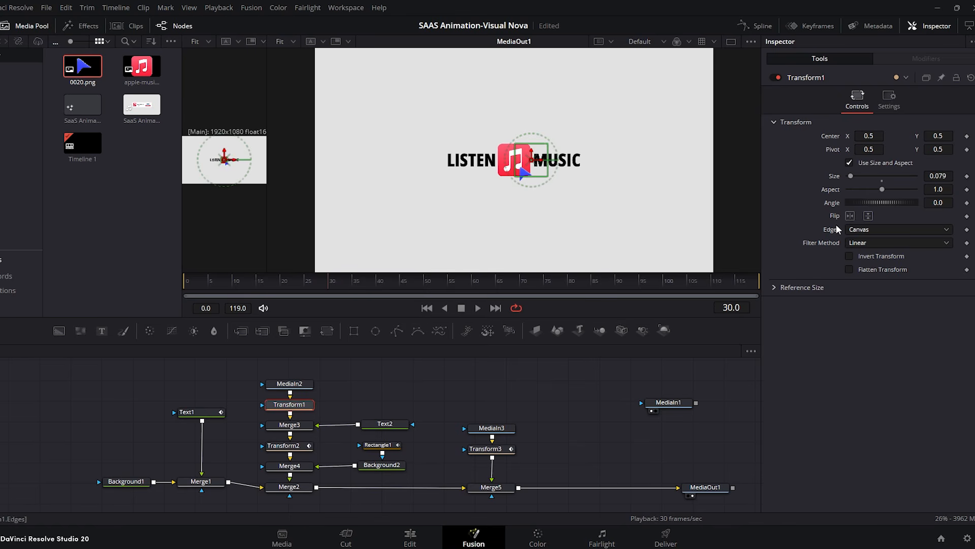
{"action": "left_click", "coordinate": [967, 176]}
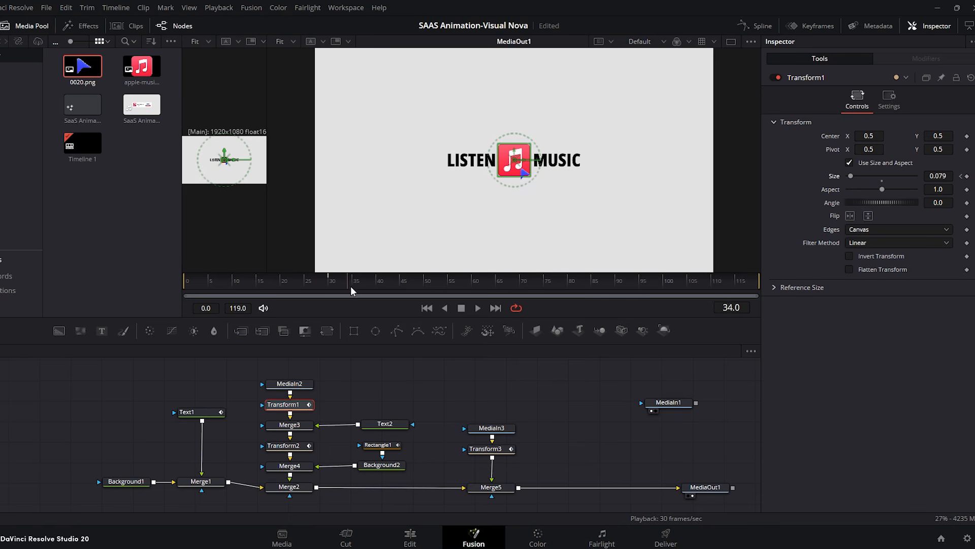
{"action": "left_click_drag", "start_coordinate": [945, 176], "coordinate": [934, 175]}
{"action": "left_click_drag", "start_coordinate": [368, 285], "coordinate": [378, 286]}
{"action": "left_click_drag", "start_coordinate": [931, 177], "coordinate": [945, 177]}
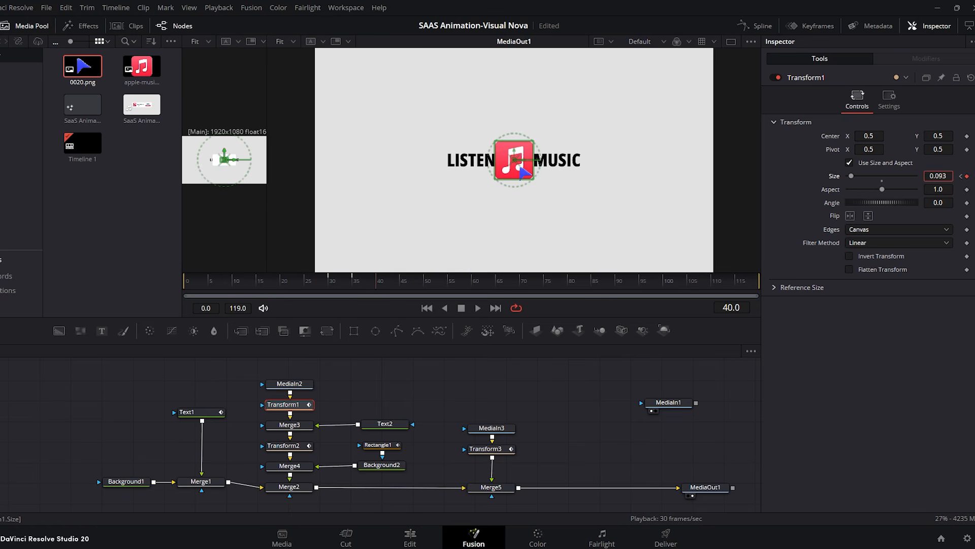
- Smooth all of Transform1's size keyframes in the Spline editor, and close the editor
{"action": "left_click", "coordinate": [762, 27]}
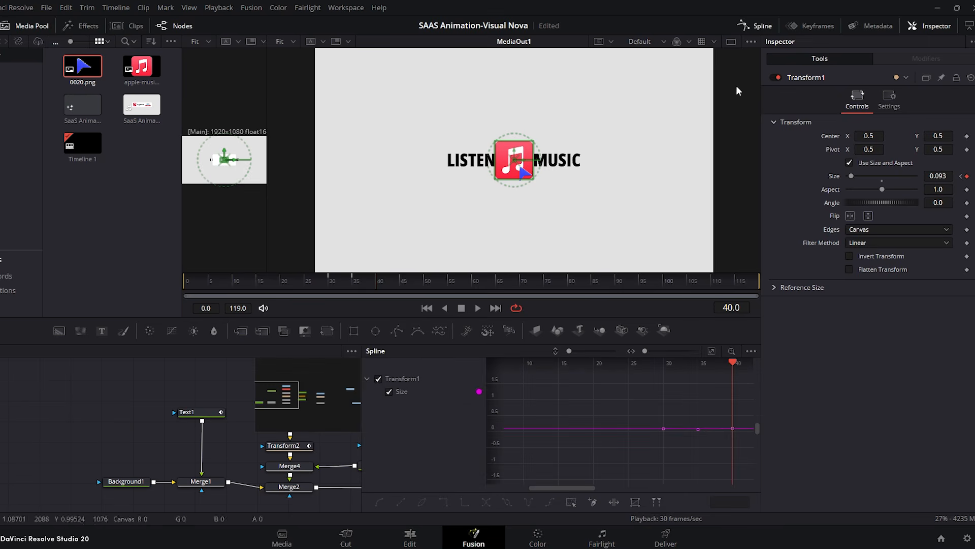
{"action": "left_click_drag", "start_coordinate": [740, 382], "coordinate": [517, 477]}
{"action": "key", "text": "s"}
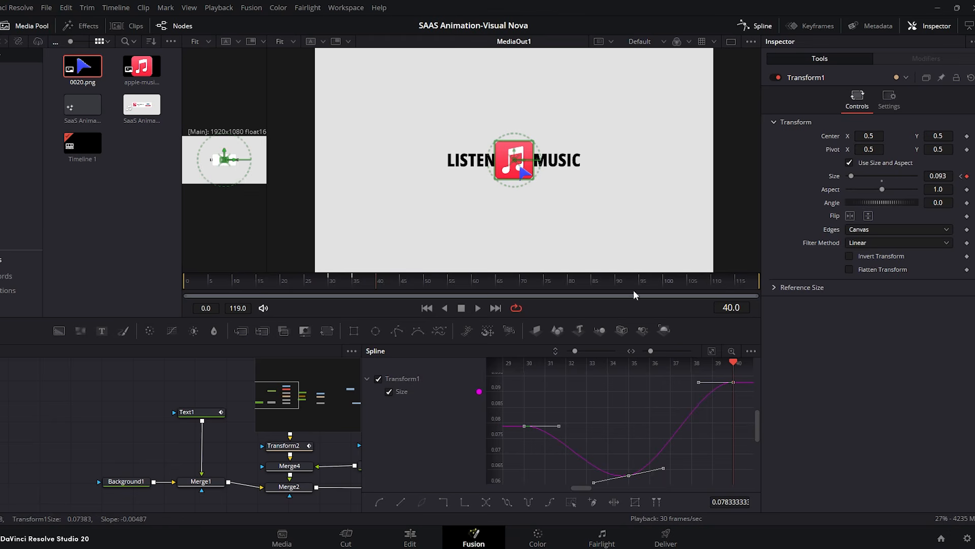
{"action": "left_click", "coordinate": [757, 25]}
- Preview the icon and cursor click animation from the first frame, ending on frame 41
{"action": "left_click", "coordinate": [246, 289]}
{"action": "left_click_drag", "start_coordinate": [246, 288], "coordinate": [178, 283]}
{"action": "key", "text": "space"}
{"action": "left_click", "coordinate": [187, 288]}
{"action": "key", "text": "space"}
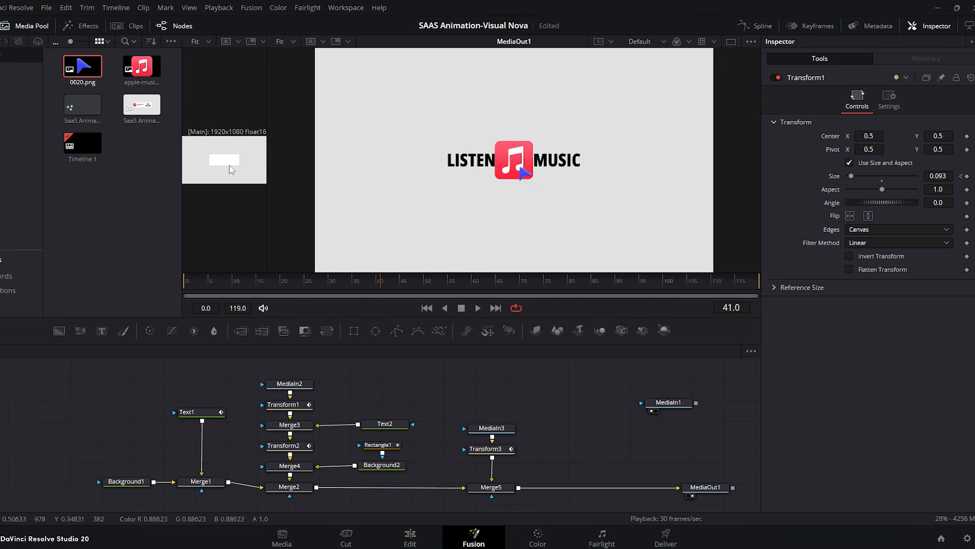
- Shift the existing nodes away from MediaOut1 to make room, and insert a Merge node directly after Merge5
{"action": "left_click_drag", "start_coordinate": [526, 367], "coordinate": [130, 489]}
{"action": "left_click_drag", "start_coordinate": [201, 485], "coordinate": [69, 485]}
{"action": "left_click_drag", "start_coordinate": [695, 491], "coordinate": [727, 491]}
{"action": "left_click", "coordinate": [361, 487]}
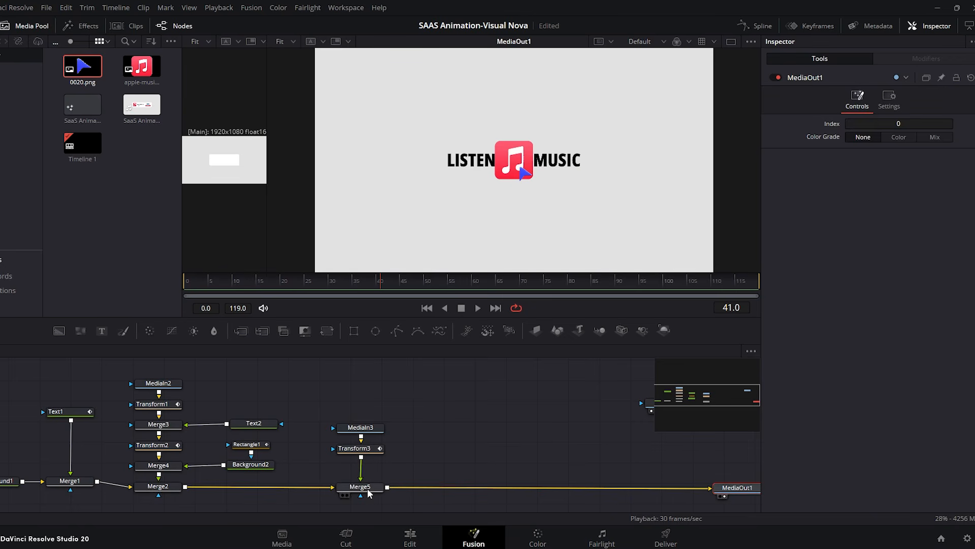
{"action": "left_click", "coordinate": [240, 331]}
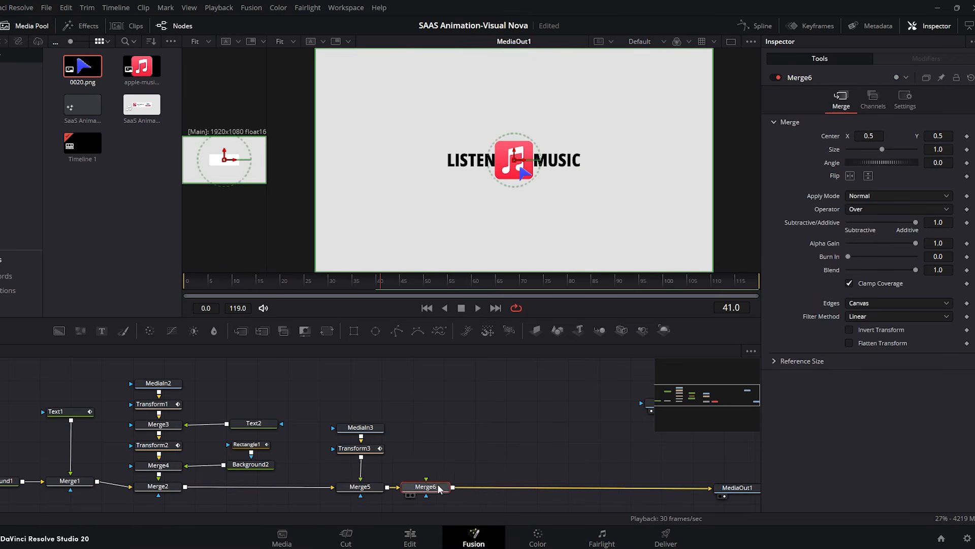
- Add a Background node as the foreground of Merge6 and mask it with a rectangle
{"action": "left_click_drag", "start_coordinate": [65, 335], "coordinate": [462, 489]}
{"action": "left_click_drag", "start_coordinate": [454, 451], "coordinate": [452, 454]}
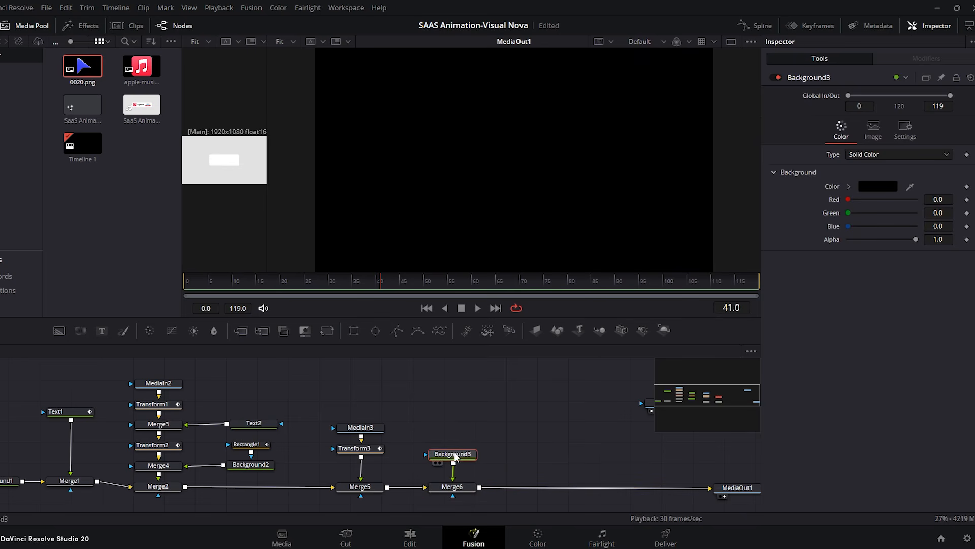
{"action": "left_click", "coordinate": [354, 330]}
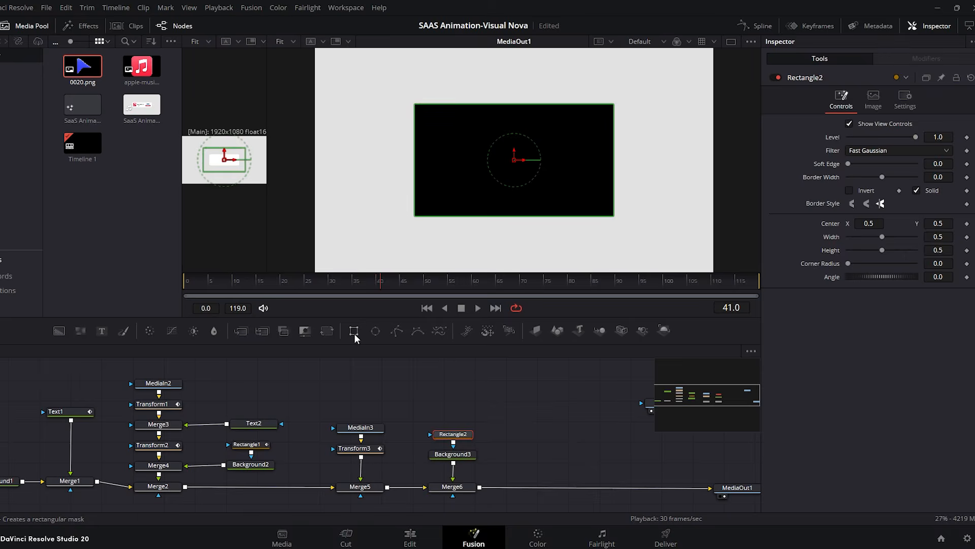
- Set Background3's color to pure white
{"action": "left_click", "coordinate": [457, 456]}
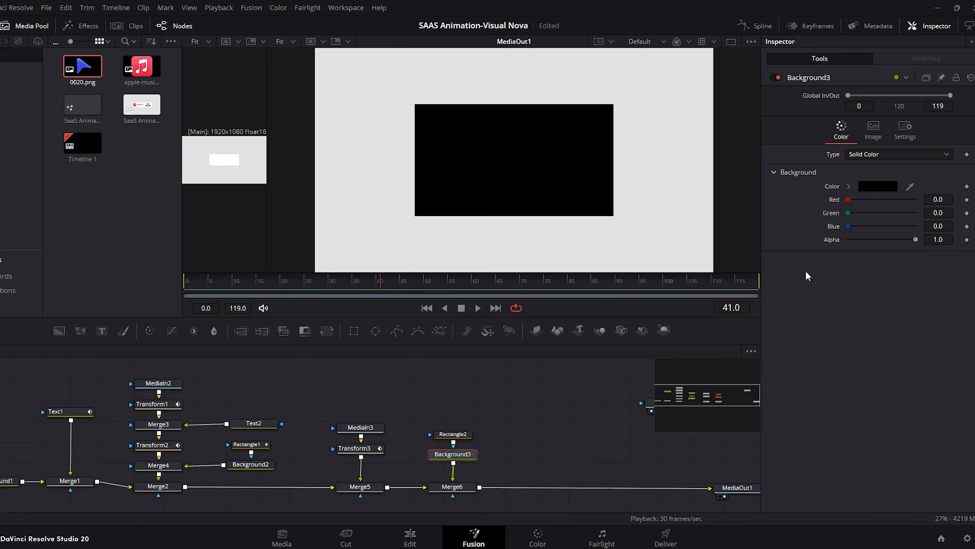
{"action": "left_click", "coordinate": [872, 187]}
{"action": "left_click_drag", "start_coordinate": [592, 227], "coordinate": [596, 191]}
{"action": "left_click", "coordinate": [577, 382]}
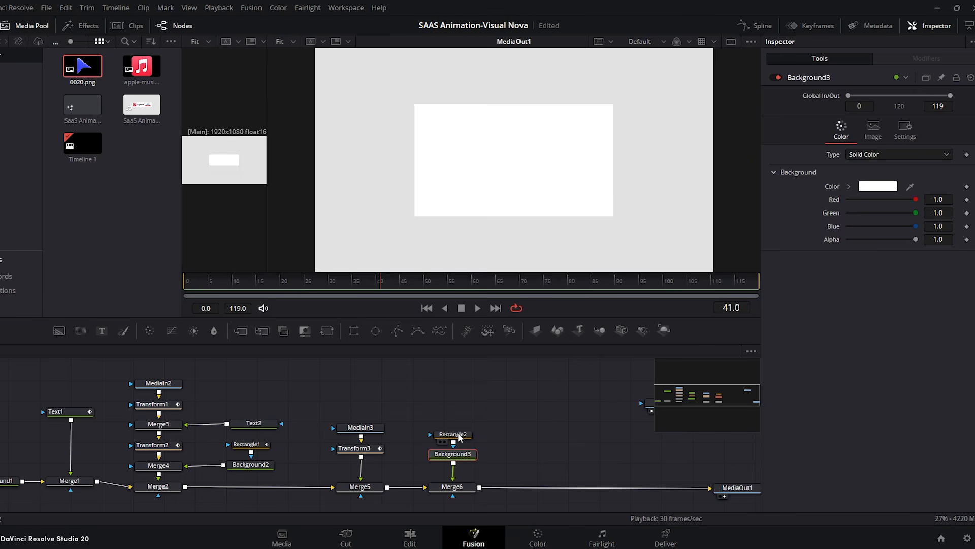
- Set Rectangle2's width to 0.34, height to 0.186 and corner radius to 0.475
{"action": "left_click", "coordinate": [458, 435]}
{"action": "left_click_drag", "start_coordinate": [947, 238], "coordinate": [953, 263]}
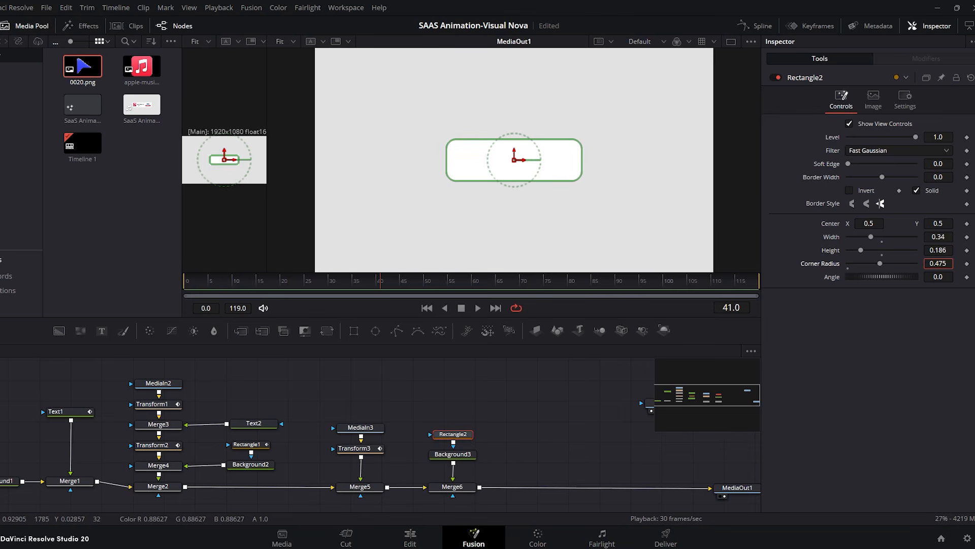
- Compare the white box with the reference animation and set Rectangle2's height to 0.198
{"action": "left_click_drag", "start_coordinate": [268, 239], "coordinate": [433, 235]}
{"action": "left_click_drag", "start_coordinate": [934, 250], "coordinate": [937, 249]}
{"action": "left_click_drag", "start_coordinate": [433, 211], "coordinate": [295, 218]}
- Keyframe Rectangle2's width from 0 at frame 35 to 0.34 at frame 45
{"action": "left_click", "coordinate": [341, 279]}
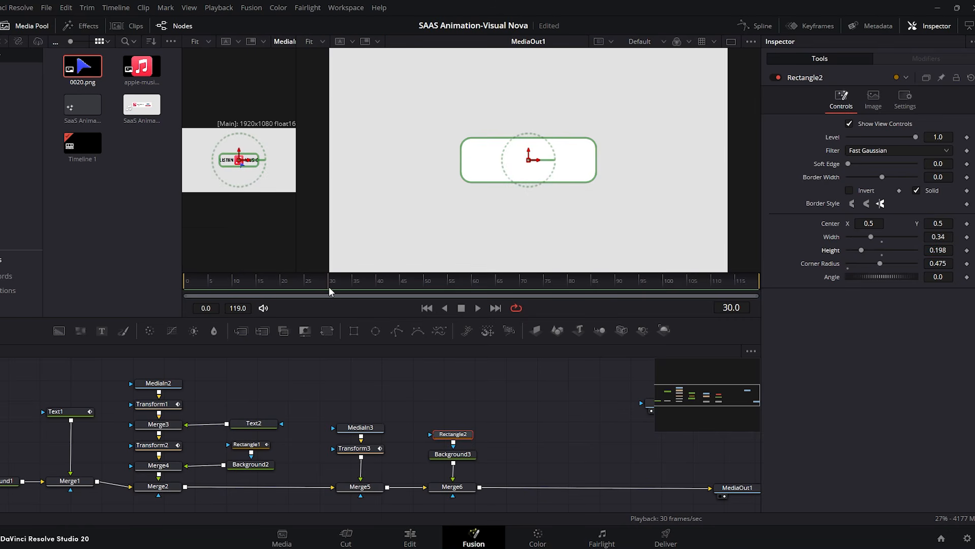
{"action": "left_click_drag", "start_coordinate": [871, 236], "coordinate": [847, 237]}
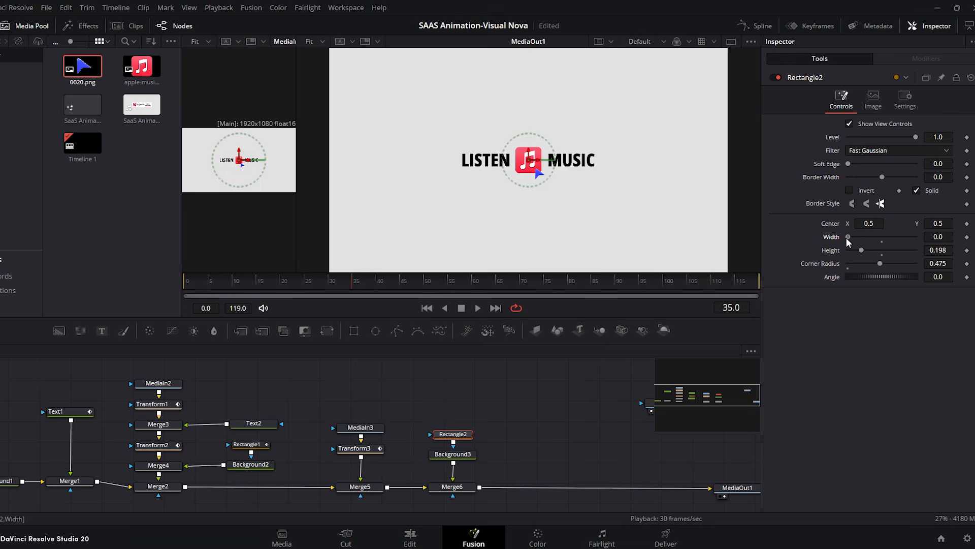
{"action": "left_click", "coordinate": [967, 237]}
{"action": "left_click_drag", "start_coordinate": [356, 283], "coordinate": [398, 283]}
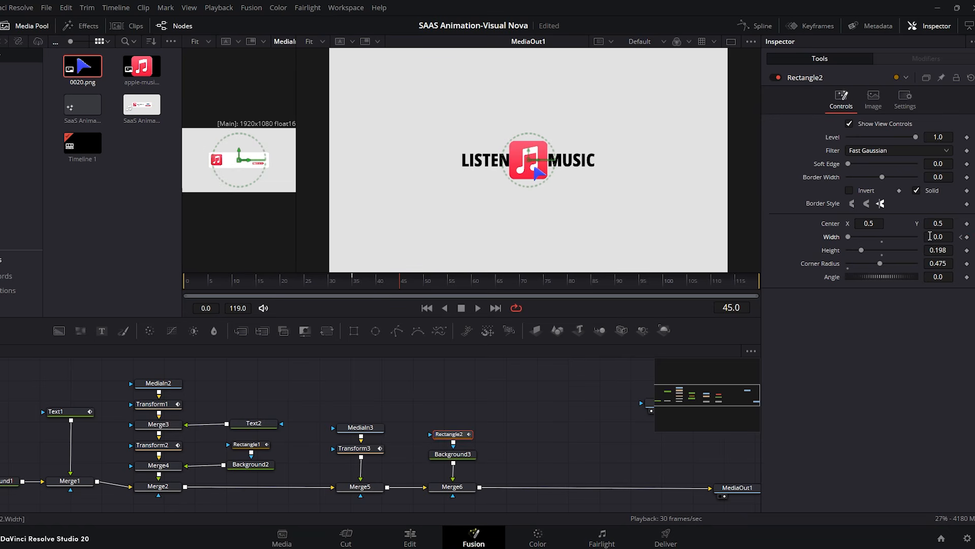
{"action": "key", "text": "Tab"}
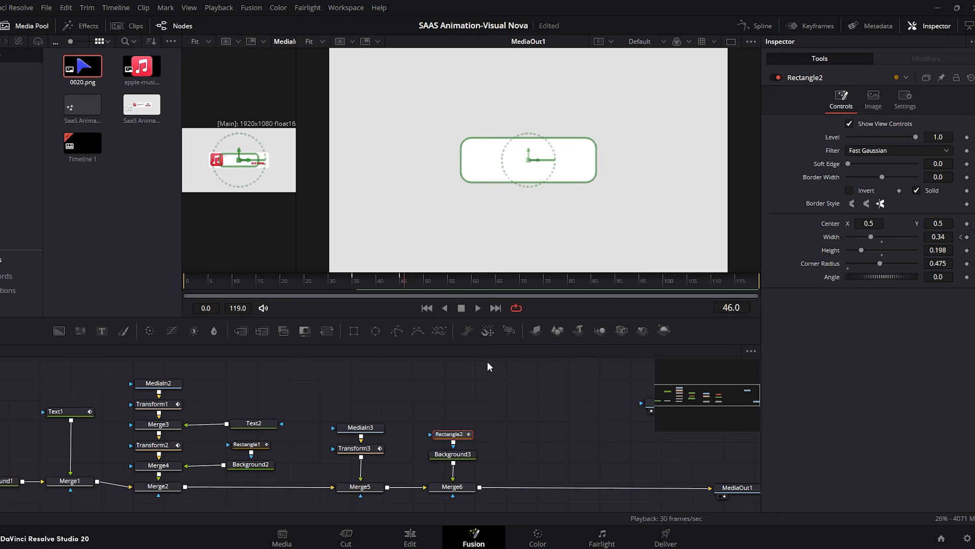
{"action": "mouse_move", "coordinate": [374, 285]}
{"action": "left_mouse_down"}
{"action": "mouse_move", "coordinate": [363, 283]}
{"action": "mouse_move", "coordinate": [400, 284]}
{"action": "left_mouse_up"}
- Apply an ease-out curve to Rectangle2's Width keyframes in the Spline editor and play back the box animation
{"action": "left_click", "coordinate": [759, 28]}
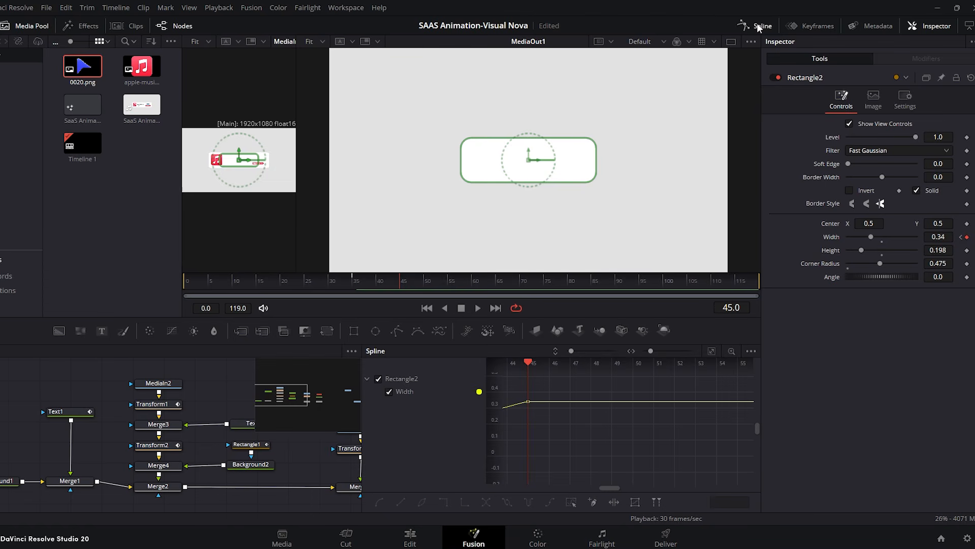
{"action": "left_click", "coordinate": [712, 352]}
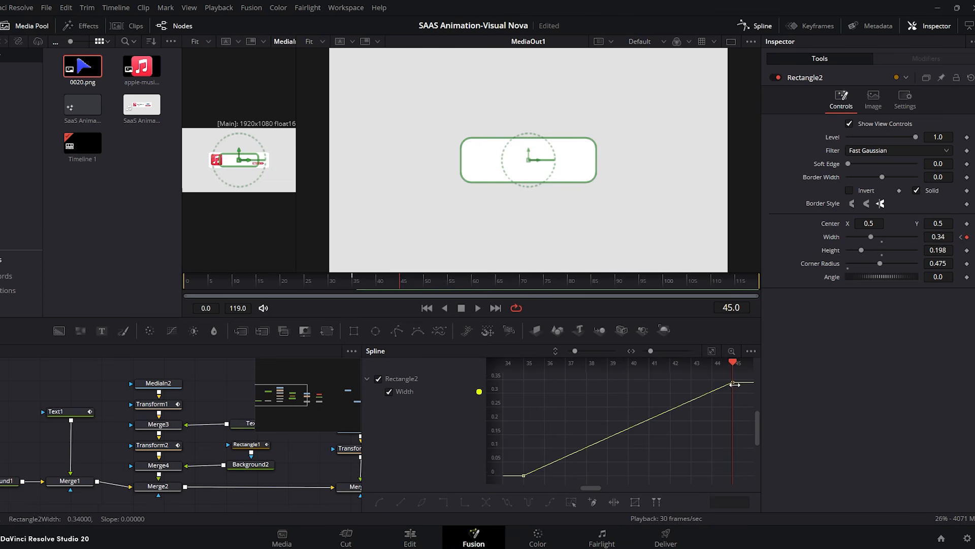
{"action": "left_click_drag", "start_coordinate": [527, 472], "coordinate": [517, 476]}
{"action": "right_click", "coordinate": [590, 445]}
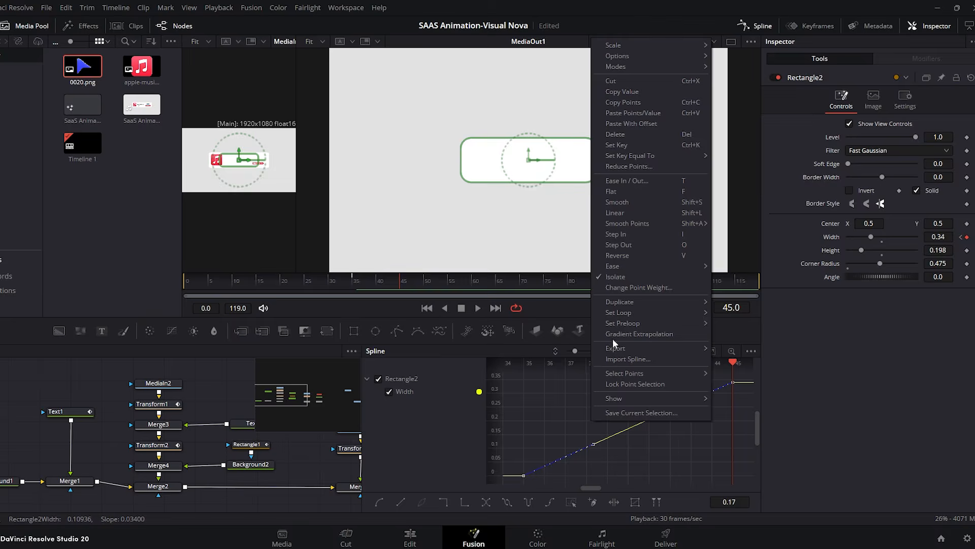
{"action": "mouse_move", "coordinate": [625, 267]}
{"action": "left_click", "coordinate": [747, 298]}
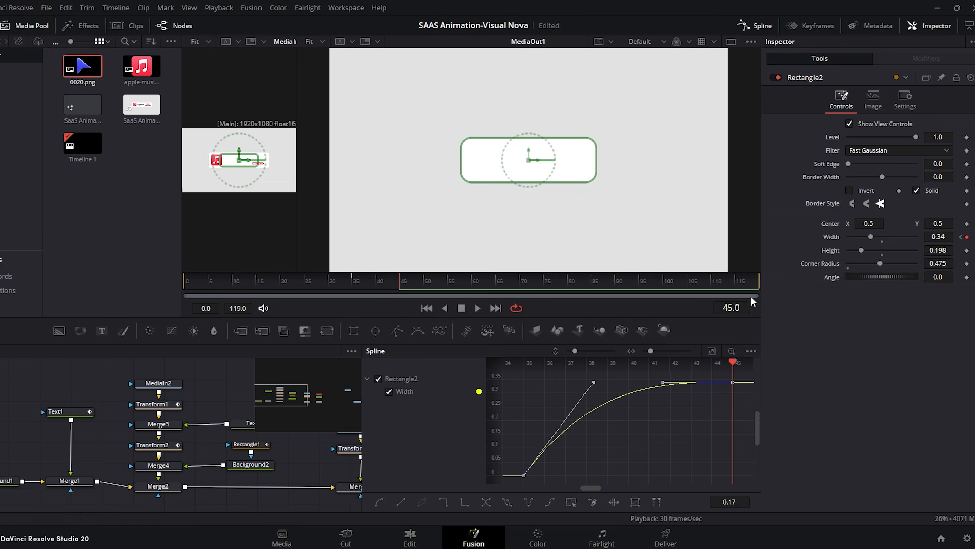
{"action": "left_click", "coordinate": [762, 25]}
{"action": "left_click", "coordinate": [477, 308]}
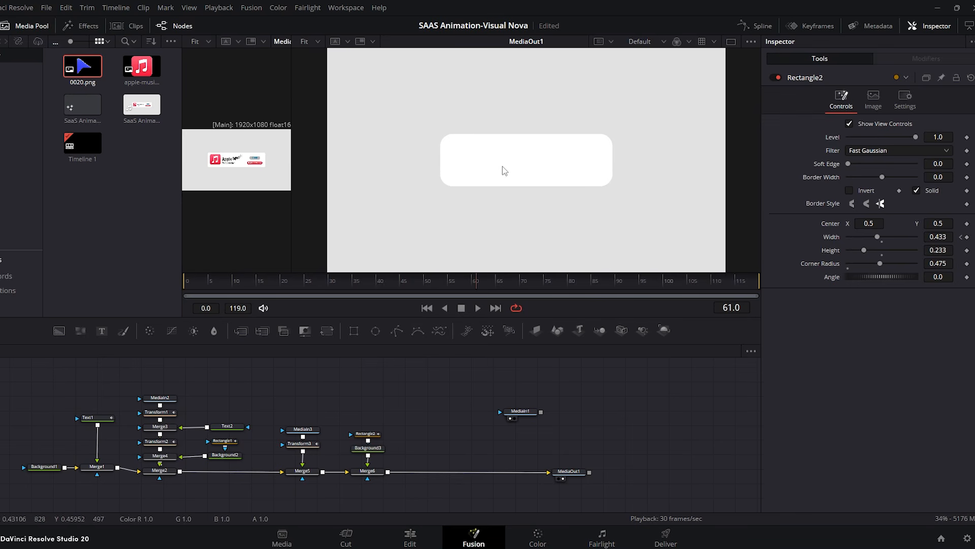
- Import apple-music-follow-seeklogo.png into the media pool and merge it into the node chain directly after Merge6
{"action": "left_click_drag", "start_coordinate": [473, 284], "coordinate": [106, 192]}
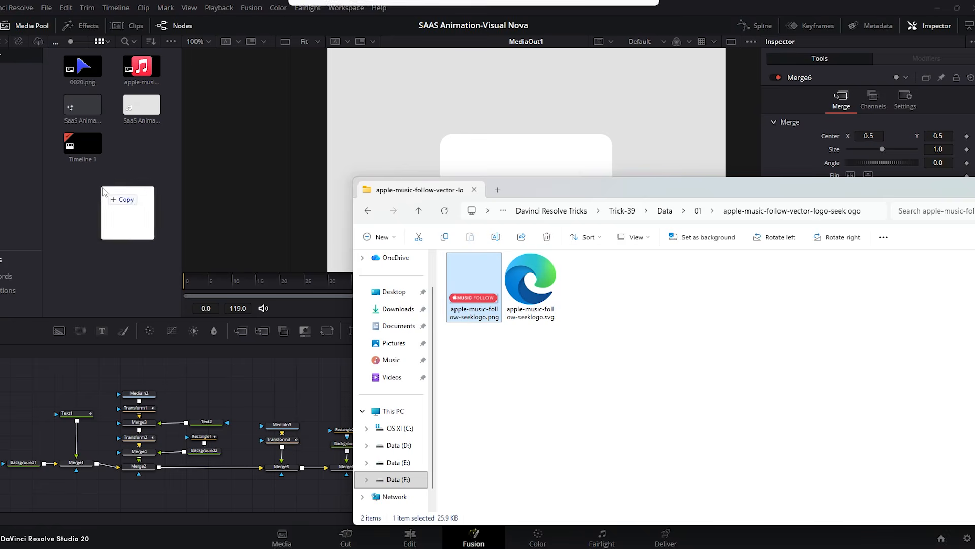
{"action": "left_click", "coordinate": [140, 68]}
{"action": "left_click_drag", "start_coordinate": [141, 72], "coordinate": [367, 465]}
{"action": "left_click_drag", "start_coordinate": [419, 440], "coordinate": [420, 402]}
{"action": "scroll", "coordinate": [362, 432], "scroll_direction": "up", "scroll_amount": 2}
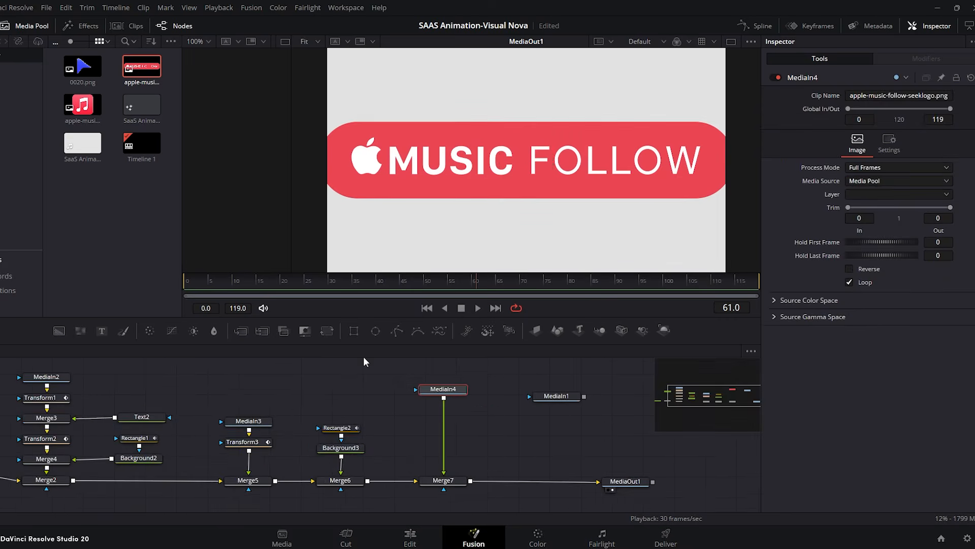
- Add a Transform node after MediaIn4, set its size to 0.135 and place the follow badge near the box's lower-right corner, center about 0.617, 0.354
{"action": "left_click", "coordinate": [326, 331]}
{"action": "left_click_drag", "start_coordinate": [944, 176], "coordinate": [777, 174]}
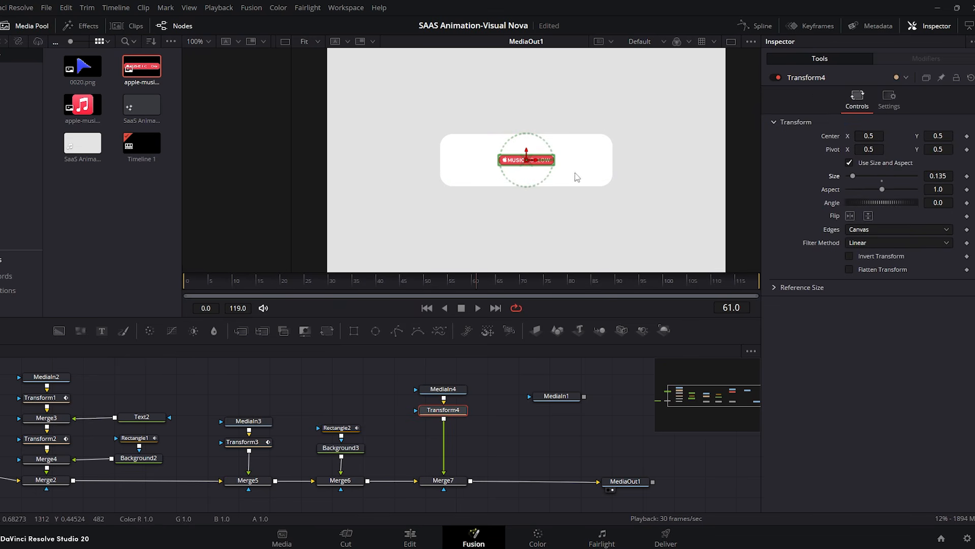
{"action": "left_click_drag", "start_coordinate": [527, 159], "coordinate": [575, 171]}
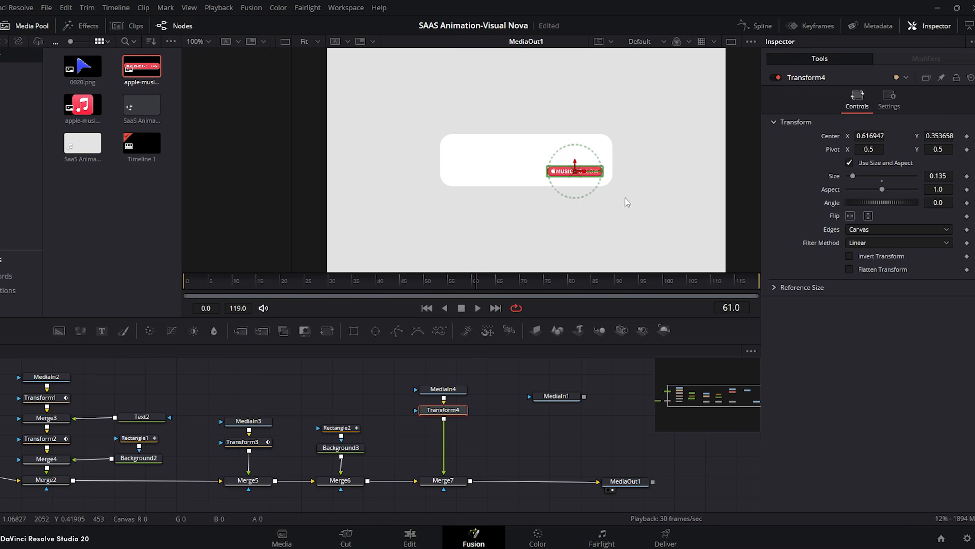
- Keyframe Transform4's size from 0 at frame 43 to 0.136 at frame 47
{"action": "left_click_drag", "start_coordinate": [309, 281], "coordinate": [394, 281]}
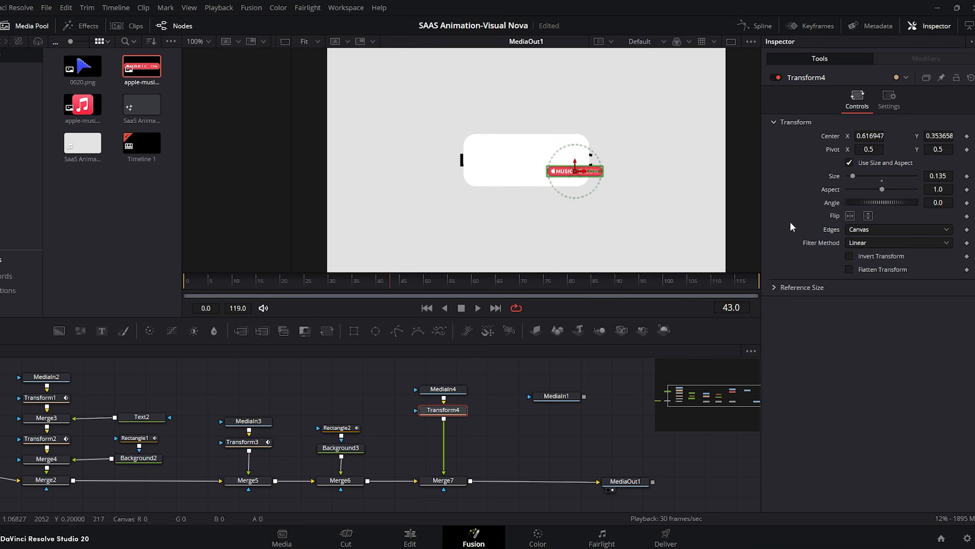
{"action": "left_click_drag", "start_coordinate": [854, 177], "coordinate": [846, 177]}
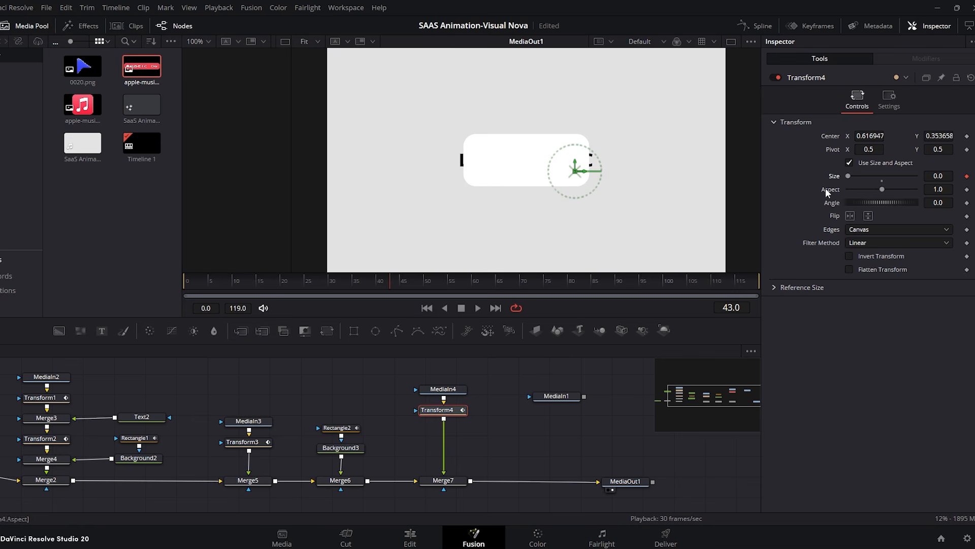
{"action": "left_click", "coordinate": [411, 282]}
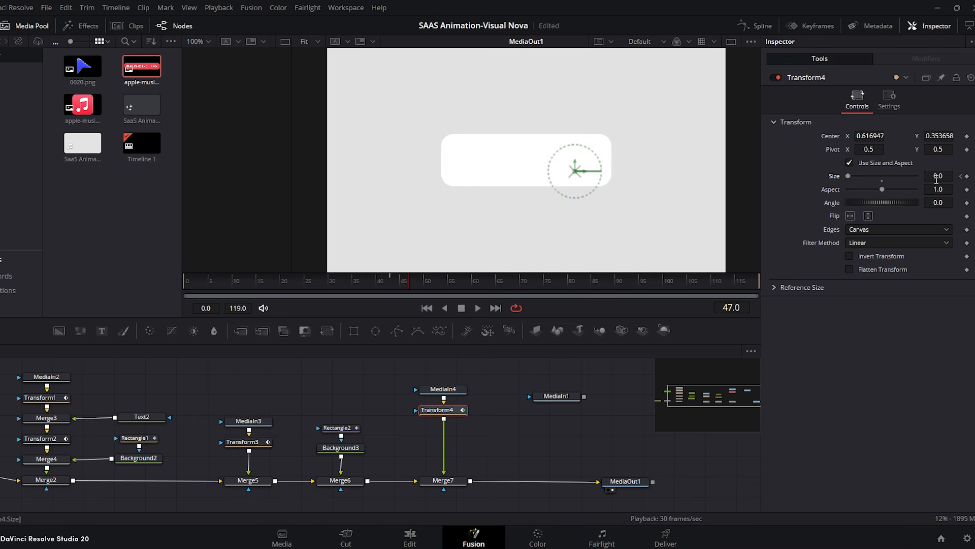
{"action": "left_click_drag", "start_coordinate": [938, 176], "coordinate": [965, 176]}
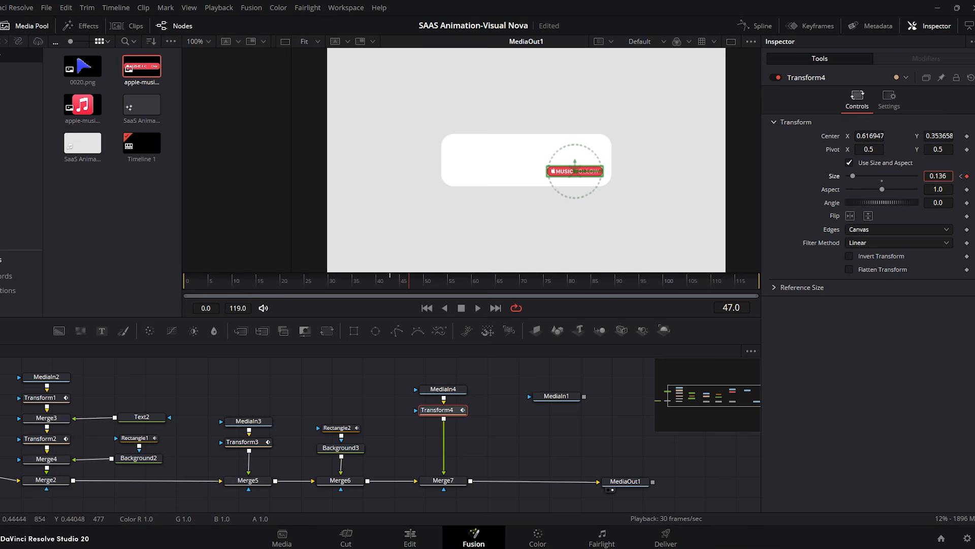
- Smooth Transform4's Size keyframes in the Spline editor and scrub through the badge's appearance
{"action": "left_click", "coordinate": [761, 26]}
{"action": "left_click", "coordinate": [378, 379]}
{"action": "left_click", "coordinate": [712, 351]}
{"action": "left_click_drag", "start_coordinate": [739, 373], "coordinate": [510, 482]}
{"action": "key", "text": "s"}
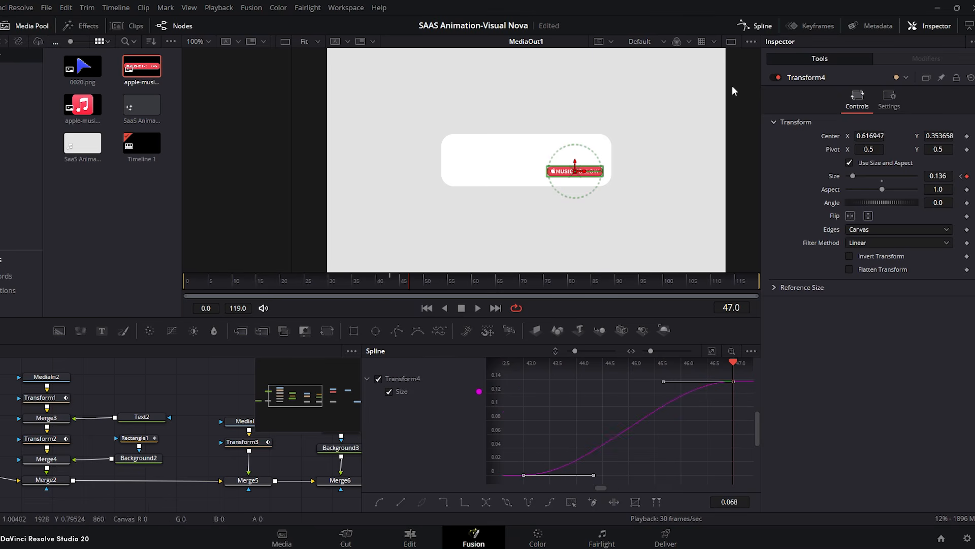
{"action": "left_click", "coordinate": [761, 26]}
{"action": "left_click_drag", "start_coordinate": [386, 277], "coordinate": [420, 284]}
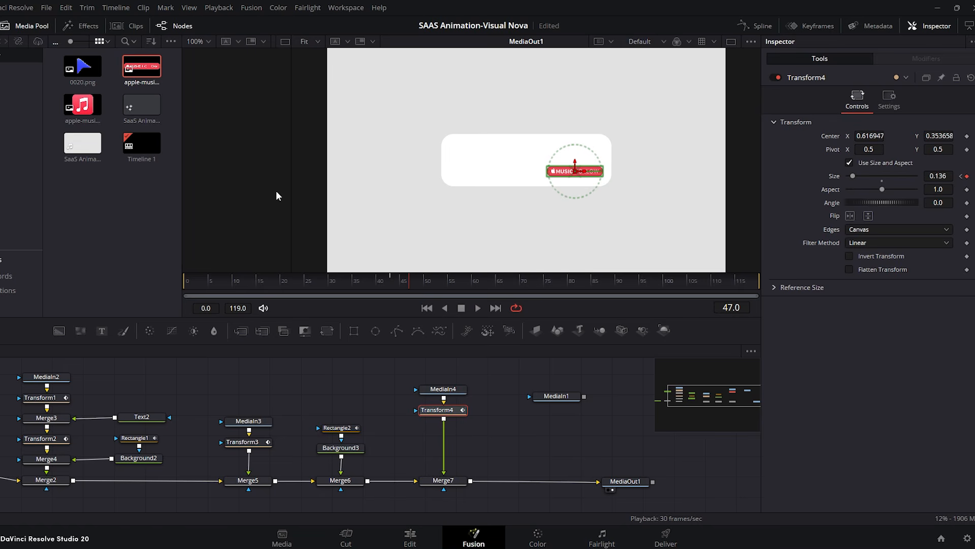
- Merge the Apple Music icon after Merge7, scale it with a Transform node to about 0.09, and center it at about 0.361, 0.499
{"action": "left_click_drag", "start_coordinate": [75, 105], "coordinate": [471, 484]}
{"action": "left_click_drag", "start_coordinate": [521, 426], "coordinate": [535, 408]}
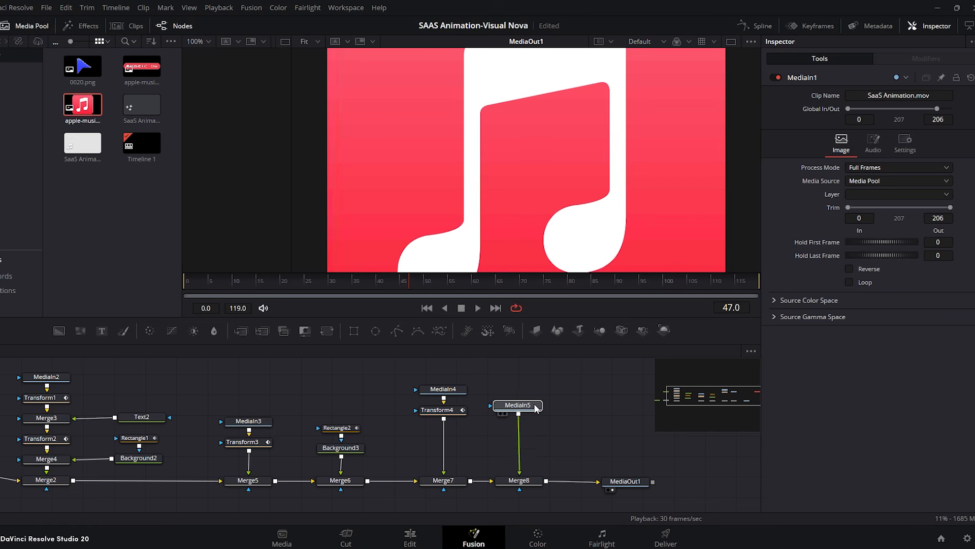
{"action": "left_click", "coordinate": [326, 331]}
{"action": "left_click_drag", "start_coordinate": [939, 176], "coordinate": [893, 176]}
{"action": "left_click_drag", "start_coordinate": [524, 161], "coordinate": [468, 161]}
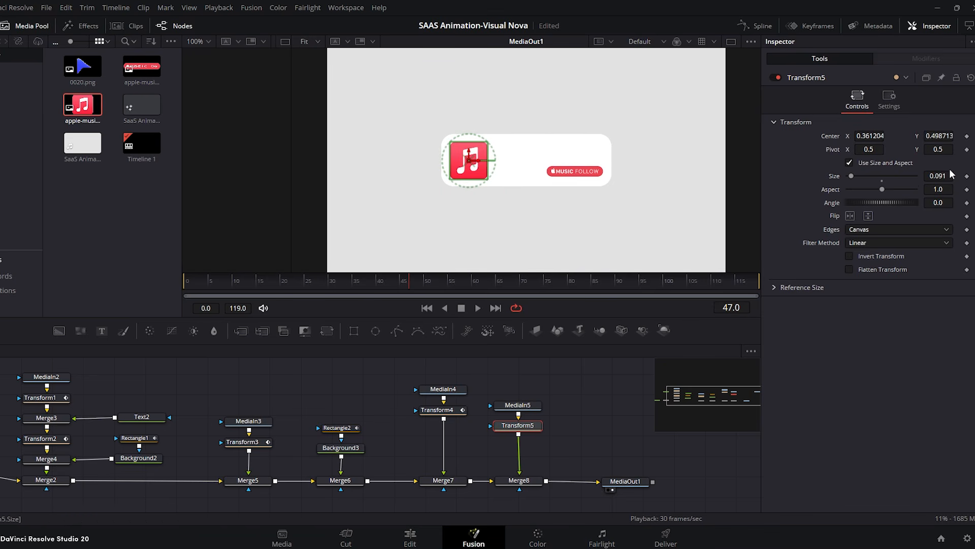
{"action": "left_click_drag", "start_coordinate": [946, 175], "coordinate": [941, 176]}
- Keyframe Transform5's size at 0 on frame 43, 0.109 on frame 47 and 0.081 on frame 53, and shift the icon's center X to about 0.356
{"action": "left_click_drag", "start_coordinate": [409, 284], "coordinate": [394, 285]}
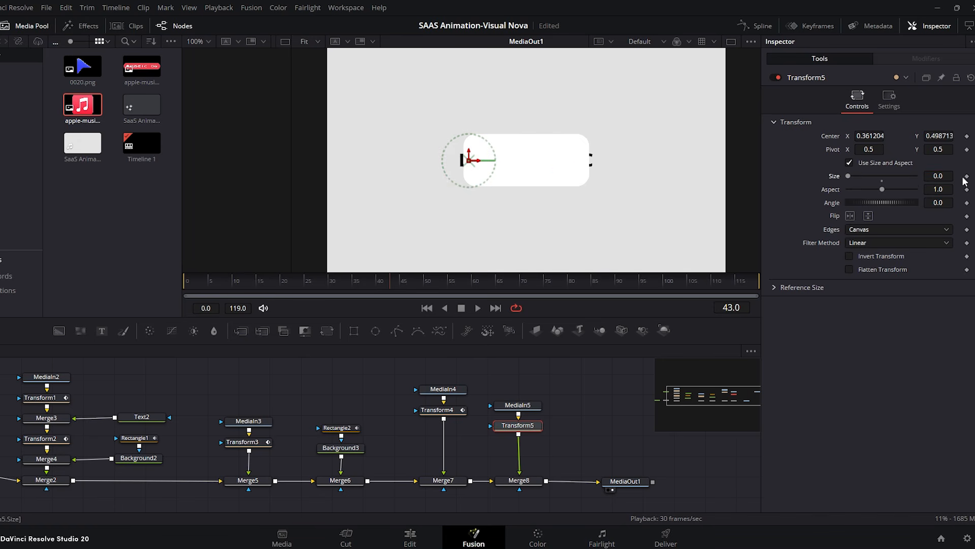
{"action": "left_click", "coordinate": [396, 281]}
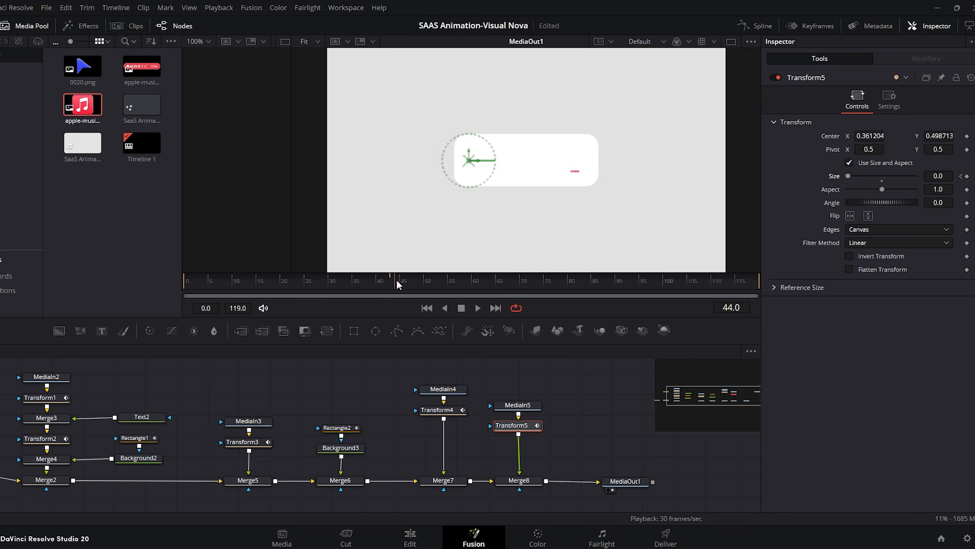
{"action": "left_click_drag", "start_coordinate": [400, 283], "coordinate": [411, 285]}
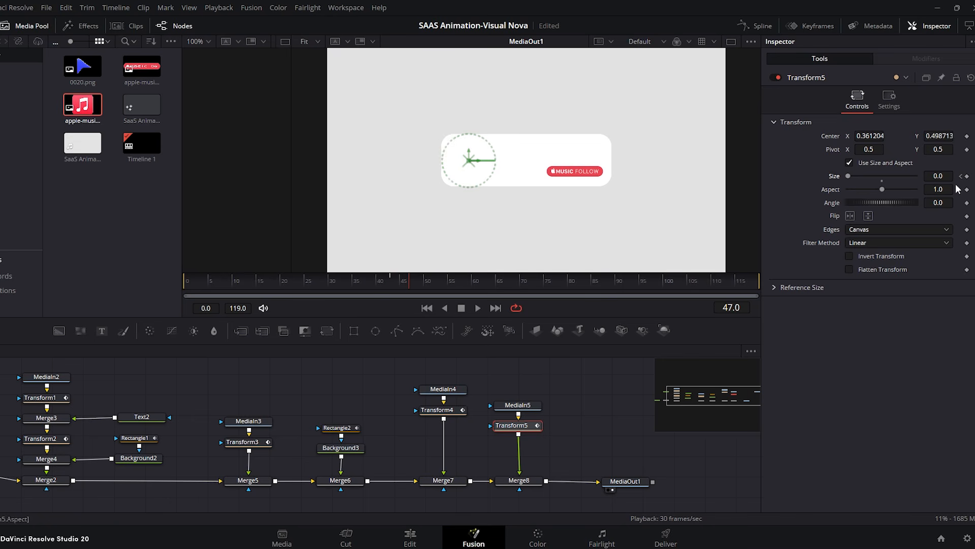
{"action": "left_click_drag", "start_coordinate": [938, 178], "coordinate": [948, 177]}
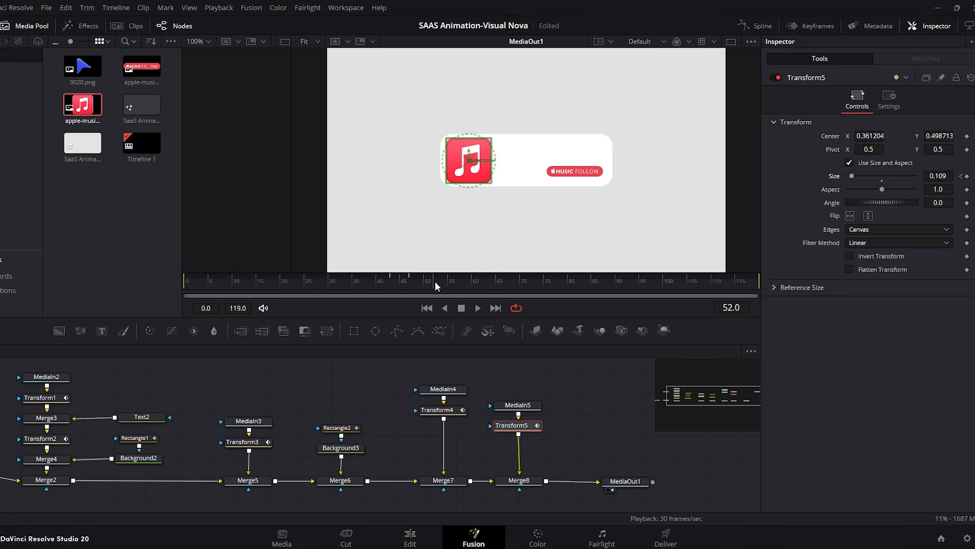
{"action": "left_click_drag", "start_coordinate": [949, 177], "coordinate": [946, 177]}
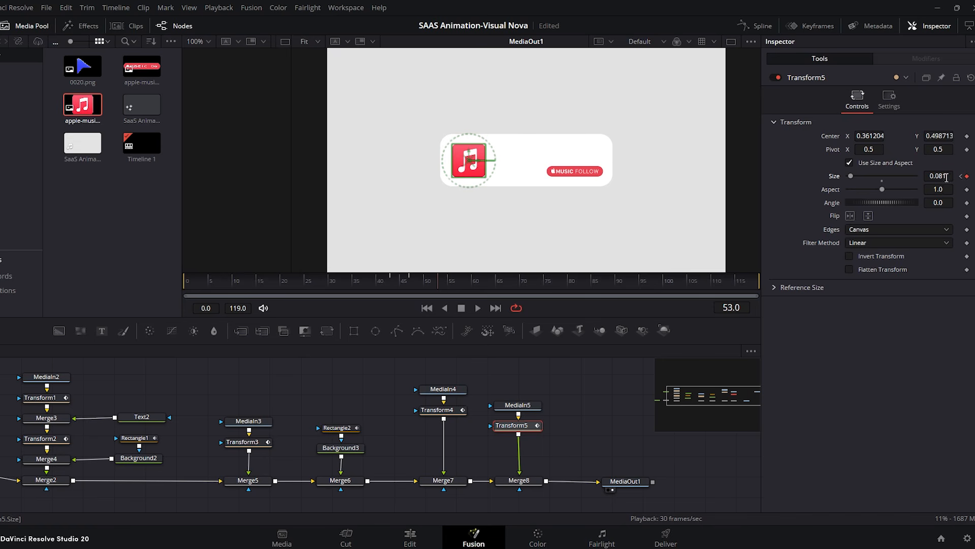
{"action": "left_click_drag", "start_coordinate": [477, 160], "coordinate": [474, 161]}
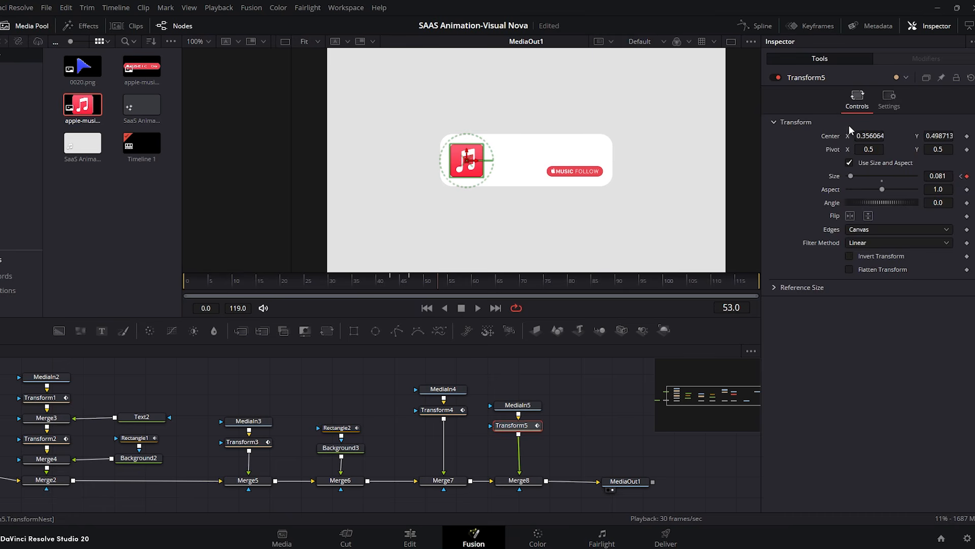
- Enable motion blur with quality 4 on both Transform5 and Transform4
{"action": "left_click", "coordinate": [886, 101]}
{"action": "left_click", "coordinate": [850, 235]}
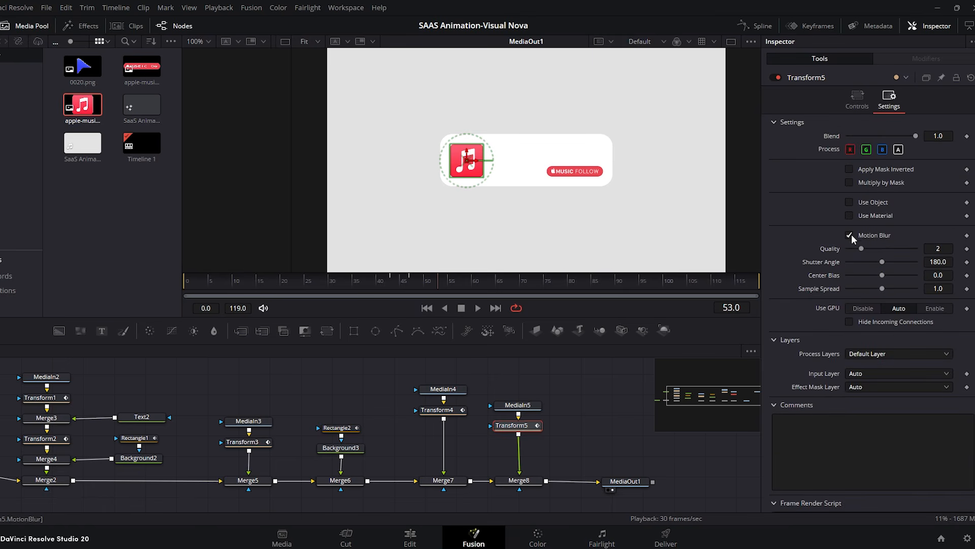
{"action": "left_click_drag", "start_coordinate": [863, 247], "coordinate": [868, 247]}
{"action": "left_click", "coordinate": [445, 412]}
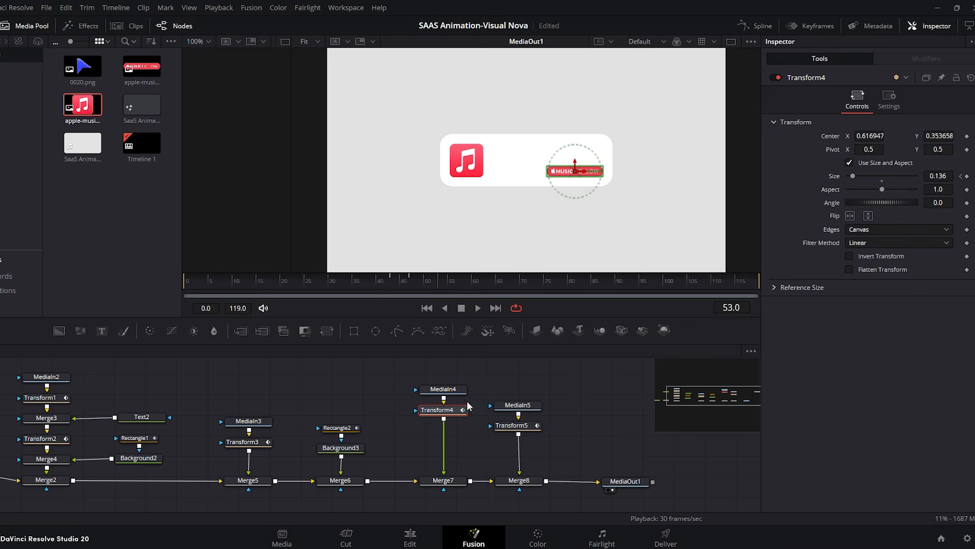
{"action": "left_click", "coordinate": [890, 102]}
{"action": "left_click", "coordinate": [851, 235]}
{"action": "left_click_drag", "start_coordinate": [861, 248], "coordinate": [875, 248]}
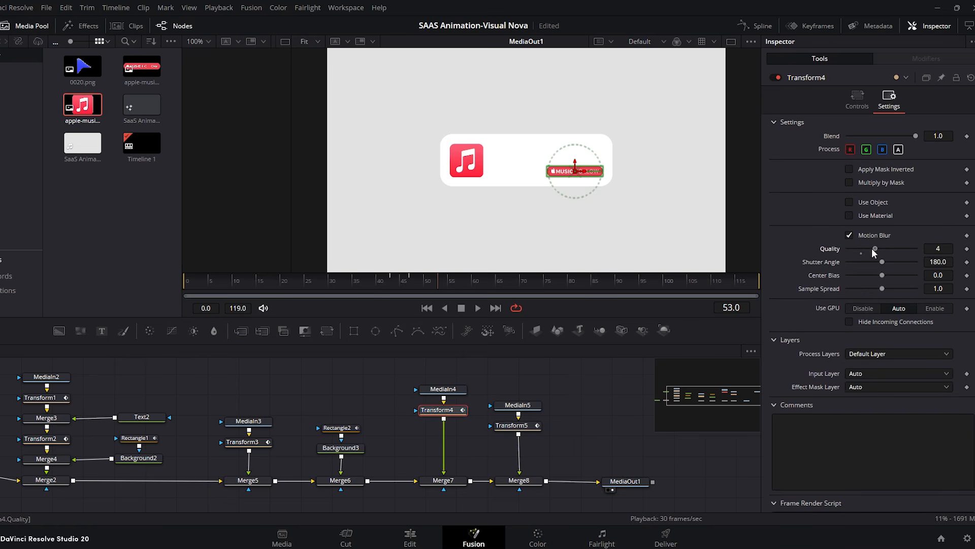
- Smooth all of Transform5's Size keyframes in the Spline editor
{"action": "left_click", "coordinate": [526, 428]}
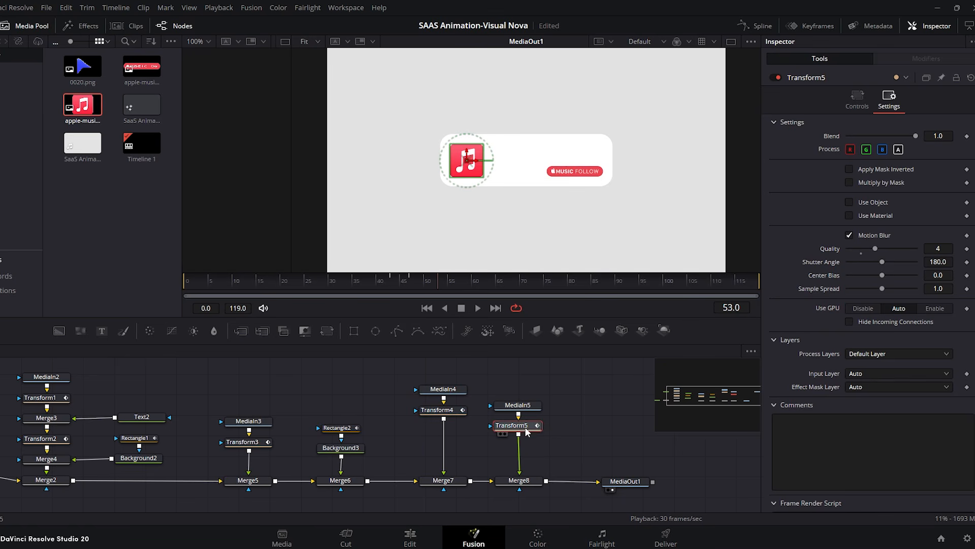
{"action": "left_click", "coordinate": [757, 27]}
{"action": "left_click", "coordinate": [712, 351]}
{"action": "left_click_drag", "start_coordinate": [739, 373], "coordinate": [518, 485]}
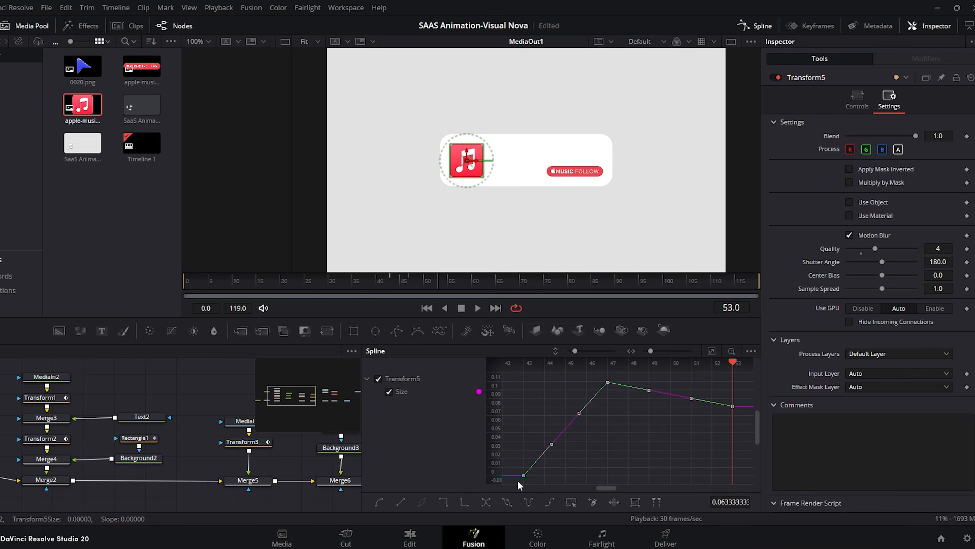
{"action": "left_click", "coordinate": [757, 26]}
- Play the composition from frame 0 to check the box, icon and follow badge animations
{"action": "left_click", "coordinate": [324, 283]}
{"action": "left_click_drag", "start_coordinate": [324, 282], "coordinate": [173, 292]}
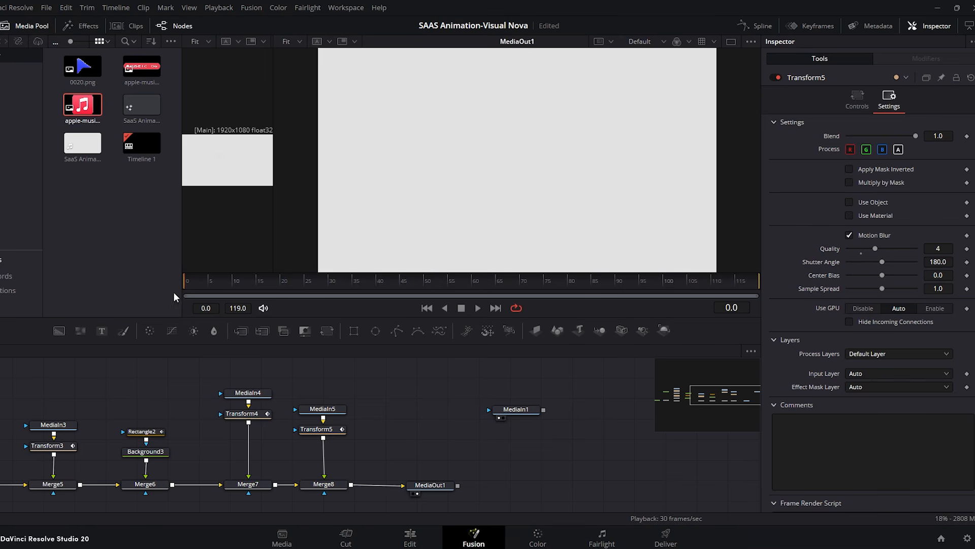
{"action": "left_click", "coordinate": [477, 309]}
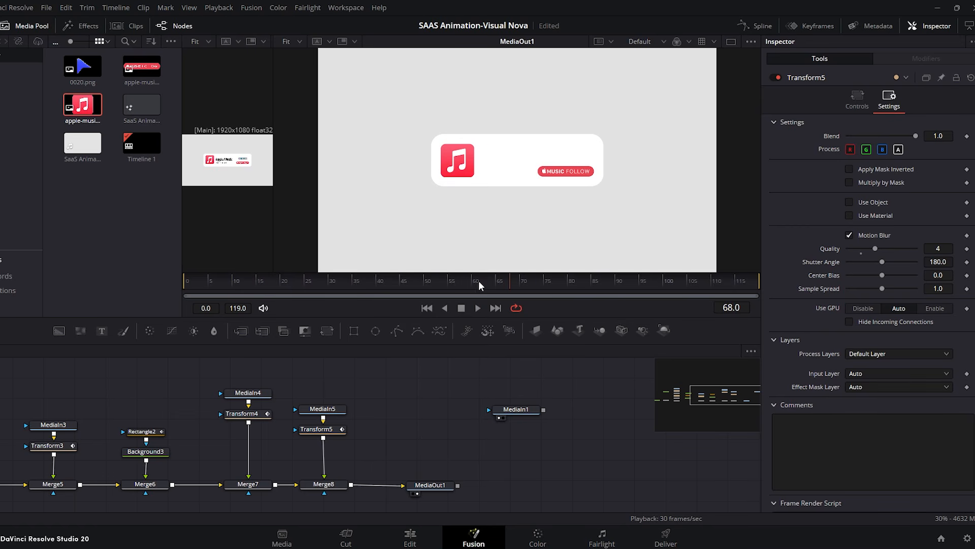
- Insert a Merge between Merge8 and MediaOut1 and feed it a Background node masked by a Rectangle
{"action": "left_click_drag", "start_coordinate": [439, 485], "coordinate": [678, 487]}
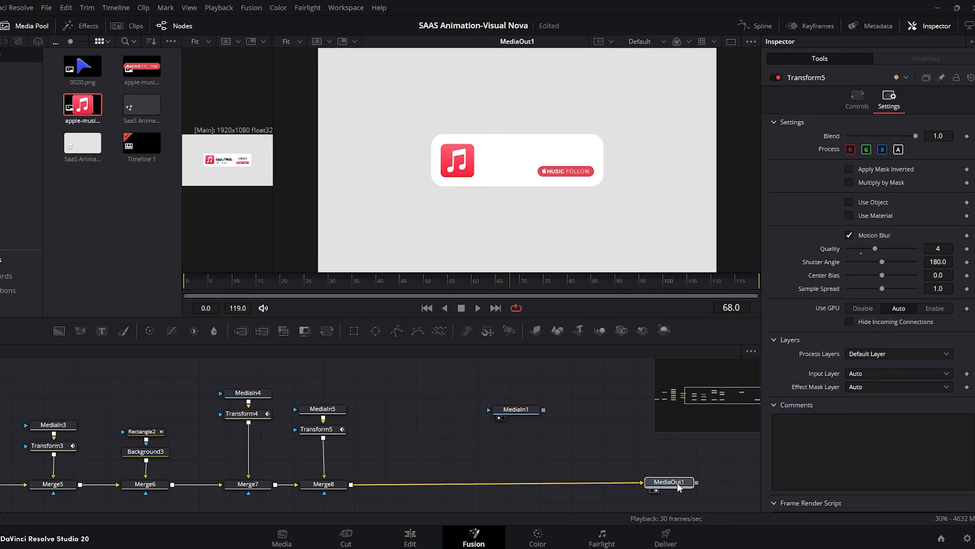
{"action": "left_click", "coordinate": [342, 487]}
{"action": "left_click", "coordinate": [241, 330]}
{"action": "left_click_drag", "start_coordinate": [394, 492], "coordinate": [429, 492]}
{"action": "left_click_drag", "start_coordinate": [59, 331], "coordinate": [425, 463]}
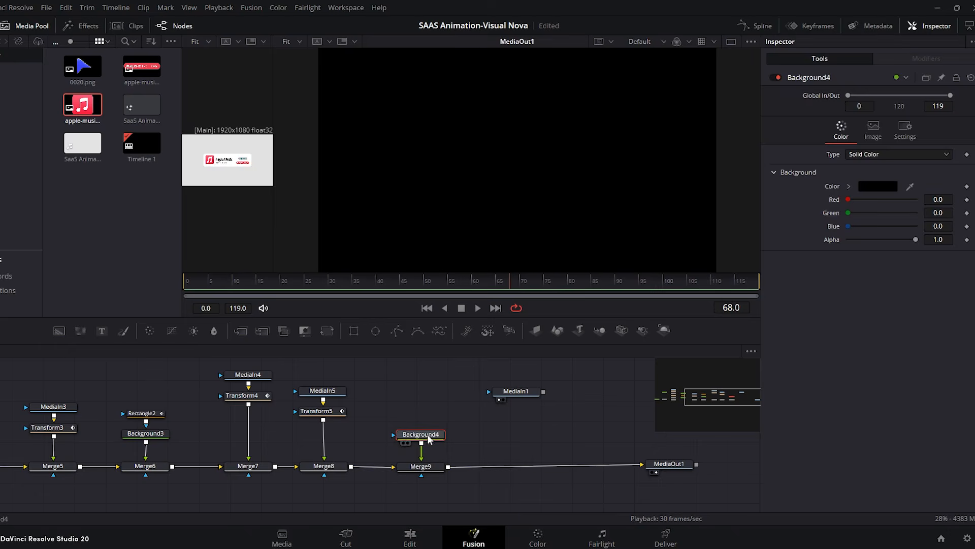
{"action": "left_click", "coordinate": [354, 331]}
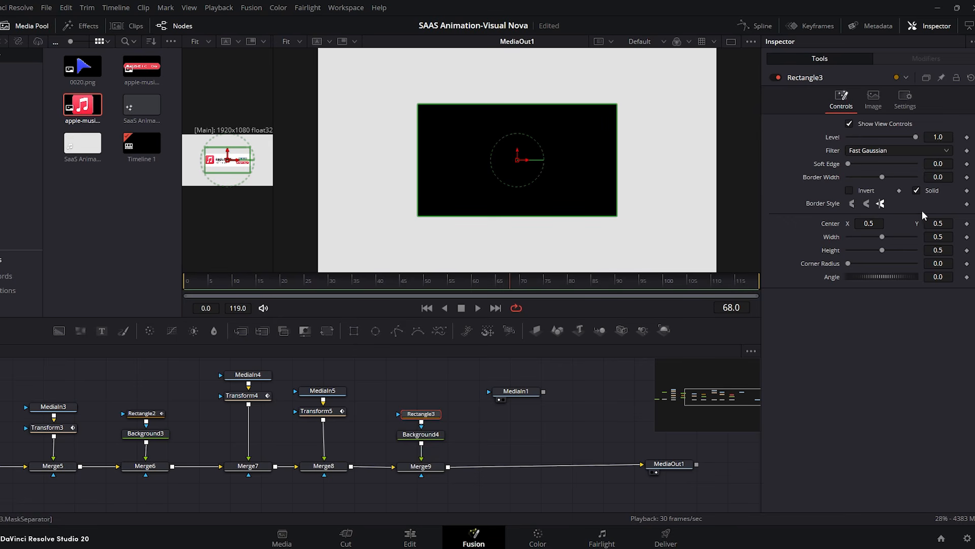
- Shape the rectangle mask into a pill above the follow badge, with width 0.099, height 0.069 and corner radius 1.0
{"action": "left_click_drag", "start_coordinate": [946, 238], "coordinate": [879, 238]}
{"action": "left_click_drag", "start_coordinate": [946, 251], "coordinate": [904, 250]}
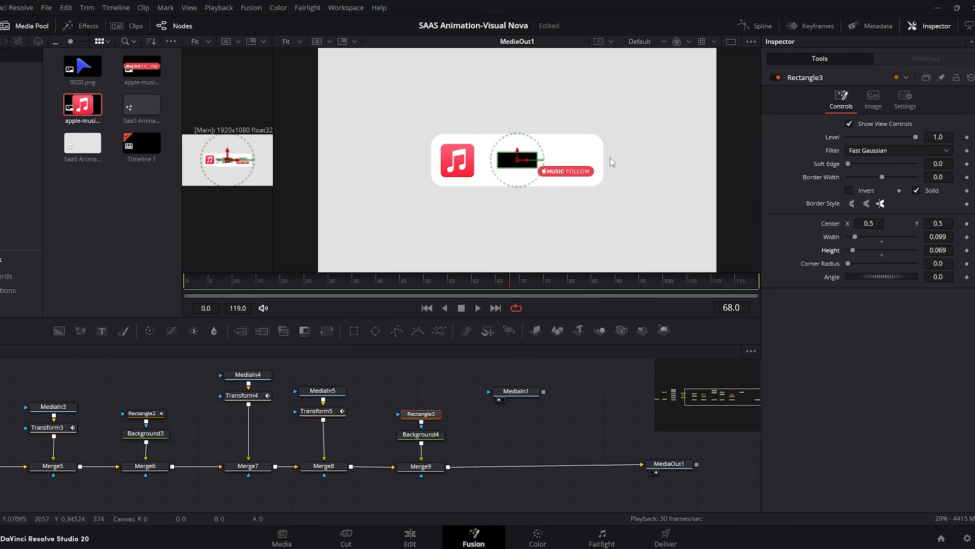
{"action": "left_click_drag", "start_coordinate": [524, 165], "coordinate": [573, 158]}
{"action": "left_click_drag", "start_coordinate": [934, 263], "coordinate": [943, 263]}
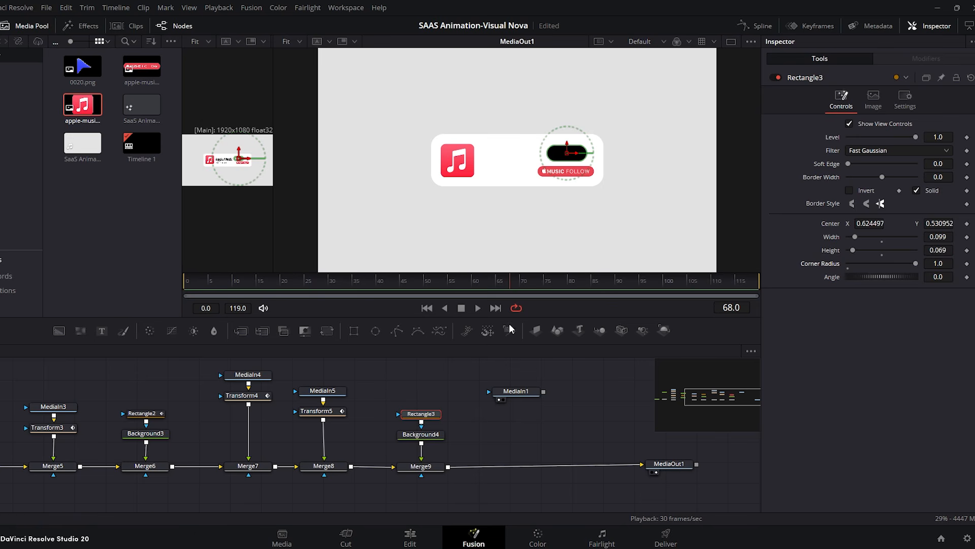
- Color Background4 grey #b2b2b2 by sampling the open button in the reference image
{"action": "left_click", "coordinate": [433, 436]}
{"action": "left_click_drag", "start_coordinate": [273, 249], "coordinate": [442, 244]}
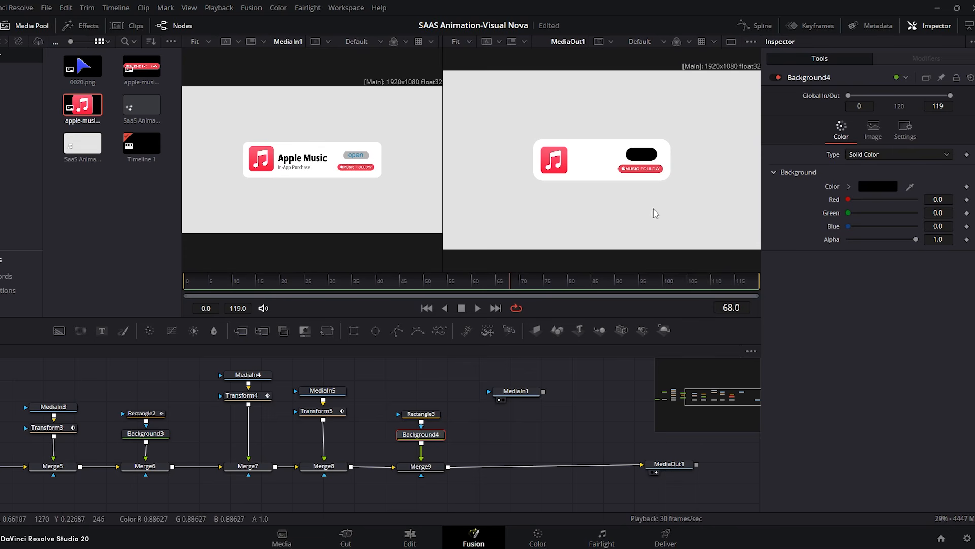
{"action": "left_click", "coordinate": [879, 187]}
{"action": "left_click", "coordinate": [396, 286]}
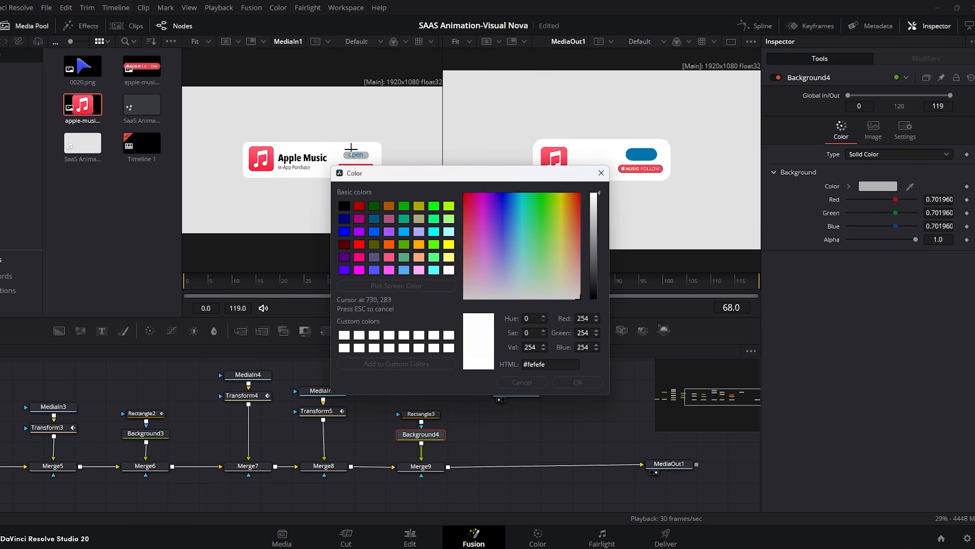
{"action": "left_click", "coordinate": [364, 154]}
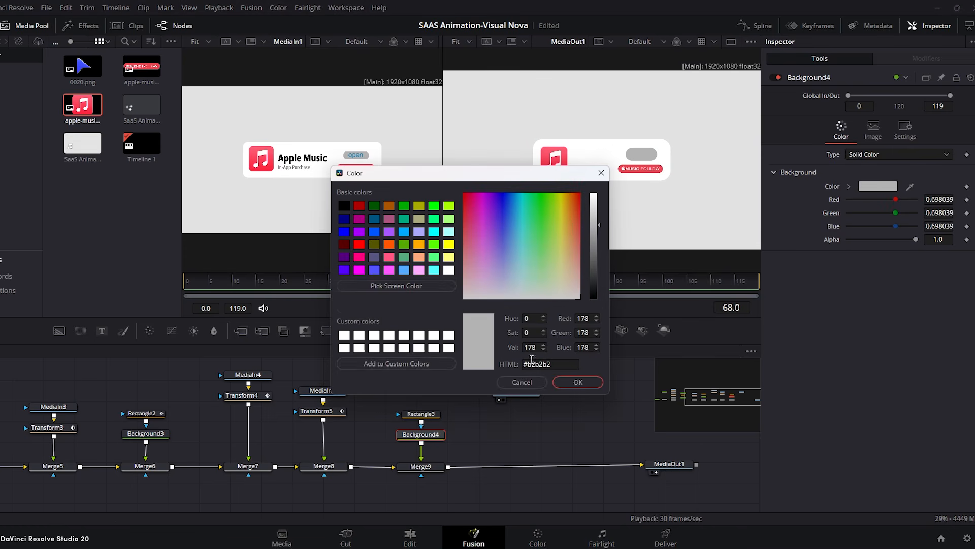
{"action": "left_click", "coordinate": [579, 384]}
{"action": "left_click_drag", "start_coordinate": [443, 204], "coordinate": [284, 217]}
- Add a Merge below Background4 and connect a text node reading "Open" to it
{"action": "left_click_drag", "start_coordinate": [455, 399], "coordinate": [414, 400]}
{"action": "left_click", "coordinate": [244, 331]}
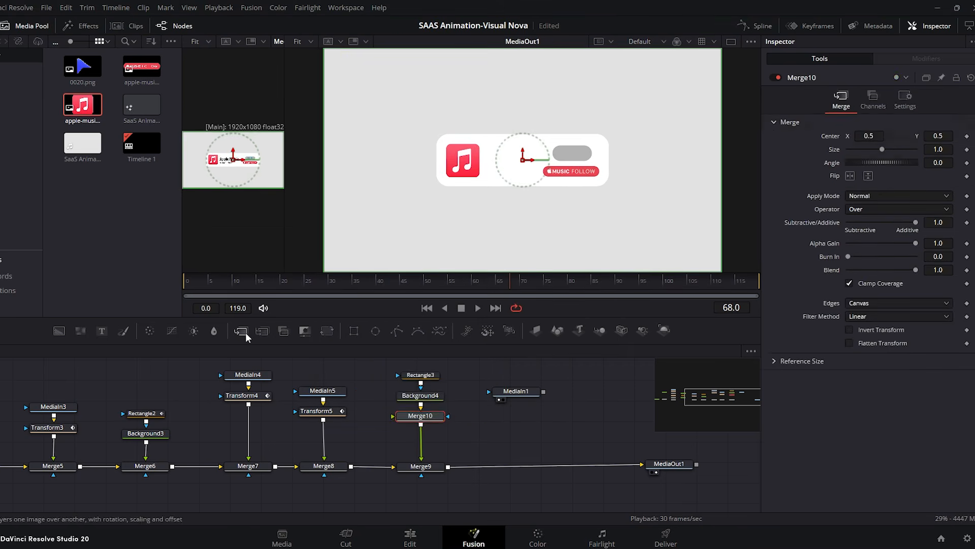
{"action": "left_click_drag", "start_coordinate": [462, 426], "coordinate": [639, 388]}
{"action": "left_click_drag", "start_coordinate": [529, 417], "coordinate": [394, 417]}
{"action": "left_click", "coordinate": [498, 418]}
- Color the Open text a darkened #00aaff blue and reduce its size to 0.0437
{"action": "left_click", "coordinate": [857, 273]}
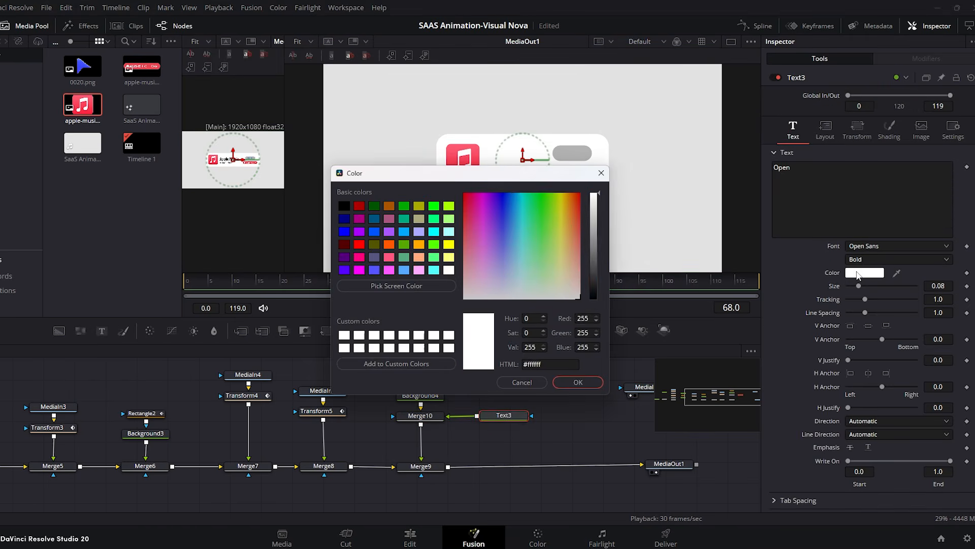
{"action": "left_click", "coordinate": [404, 231]}
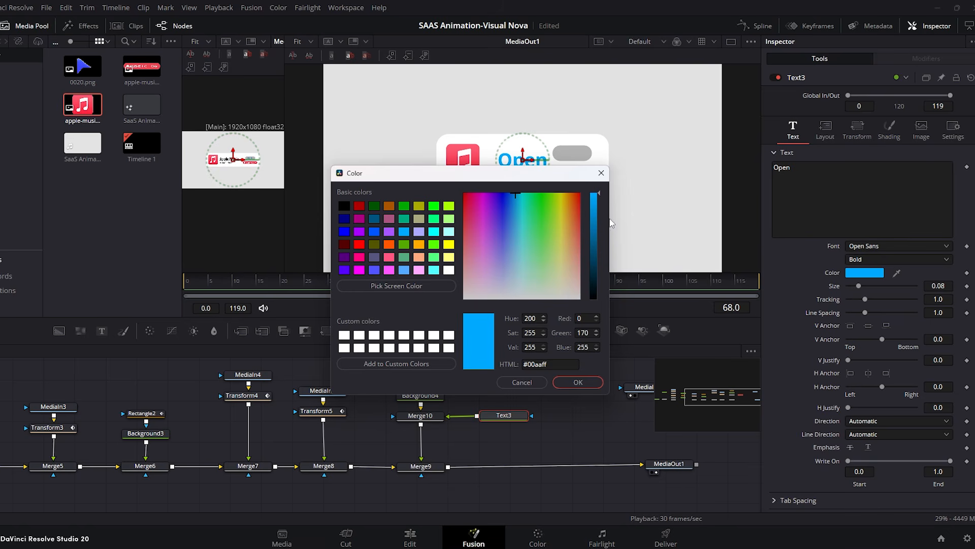
{"action": "left_click_drag", "start_coordinate": [597, 205], "coordinate": [598, 218]}
{"action": "left_click", "coordinate": [579, 382]}
{"action": "left_click_drag", "start_coordinate": [939, 286], "coordinate": [932, 286]}
- Match the Open label to the reference using Arial Regular at size 0.0332
{"action": "left_click_drag", "start_coordinate": [285, 249], "coordinate": [455, 249]}
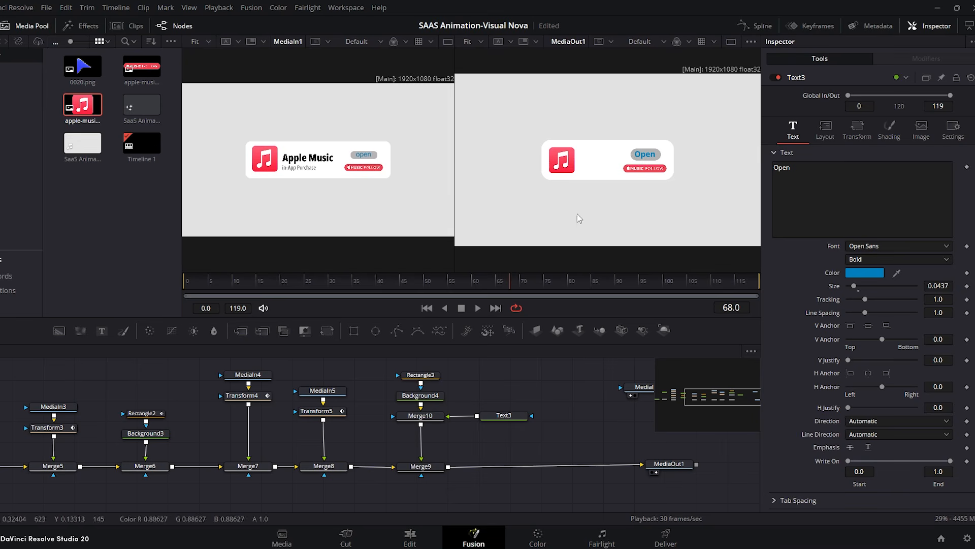
{"action": "left_click", "coordinate": [882, 246]}
{"action": "key", "text": "a"}
{"action": "left_click", "coordinate": [875, 258]}
{"action": "left_click", "coordinate": [874, 258]}
{"action": "left_click", "coordinate": [876, 296]}
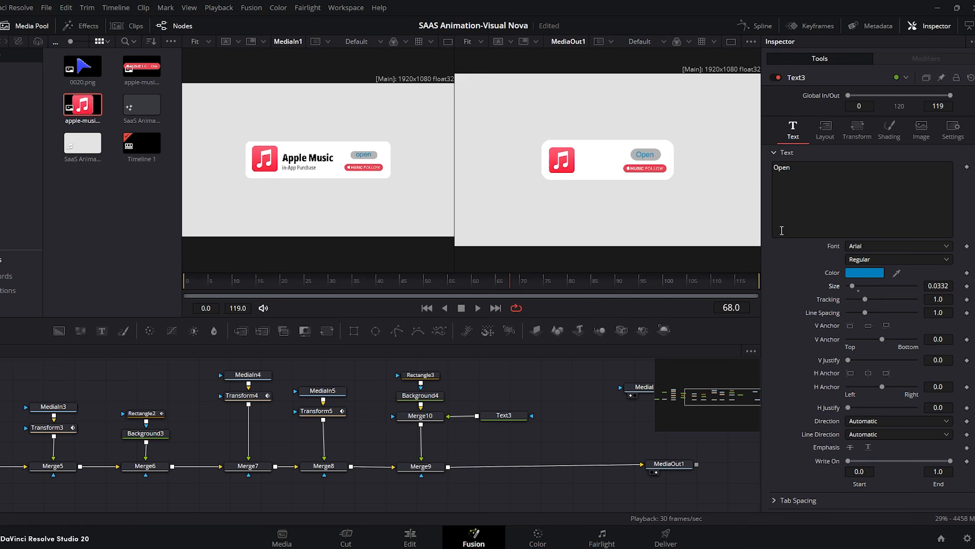
{"action": "left_click_drag", "start_coordinate": [453, 234], "coordinate": [266, 233]}
- Add a Transform after Merge10, disable Use Size and Aspect, and set Y Size to 0
{"action": "left_click", "coordinate": [421, 416]}
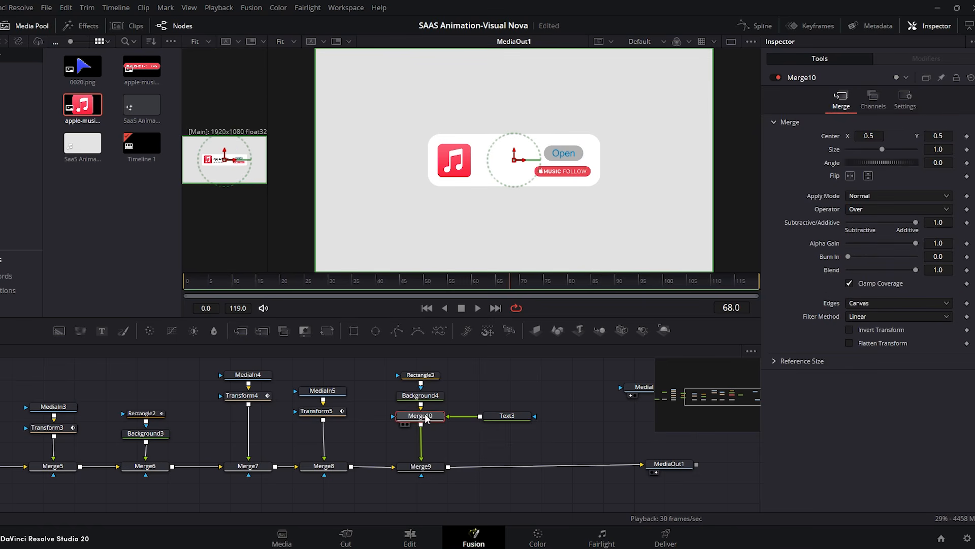
{"action": "left_click", "coordinate": [328, 331]}
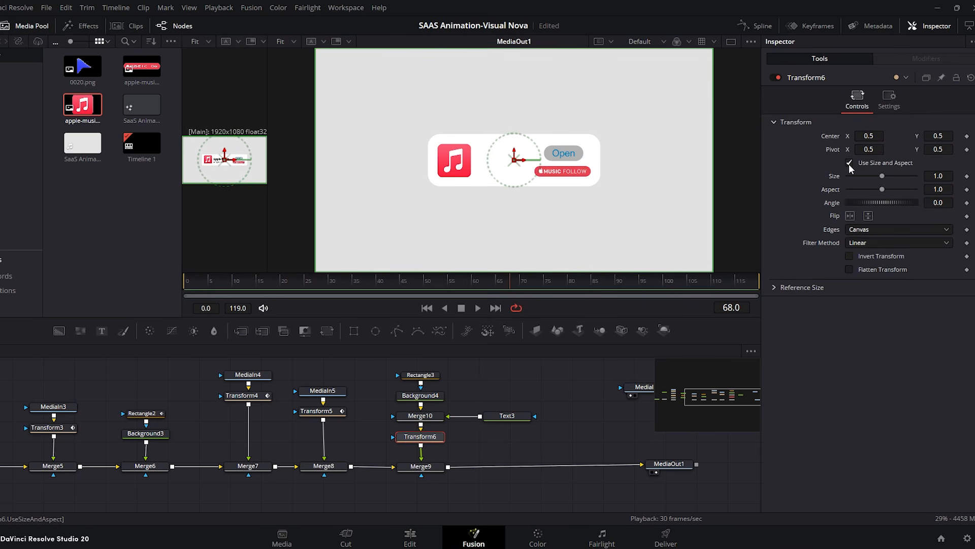
{"action": "left_click_drag", "start_coordinate": [870, 189], "coordinate": [848, 189]}
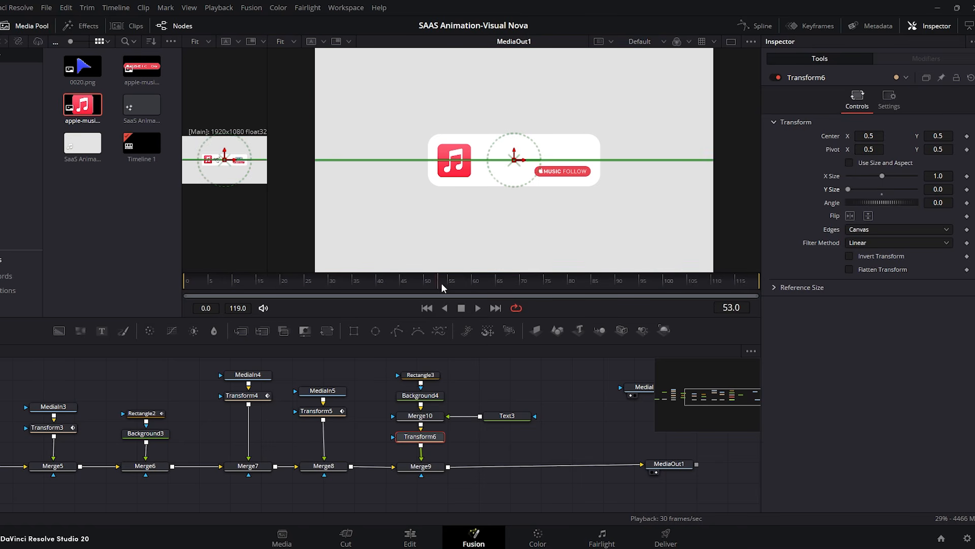
- Keyframe Transform6's Y Size at 0 on frame 45 and 1 on frame 50
{"action": "left_click_drag", "start_coordinate": [442, 288], "coordinate": [405, 288]}
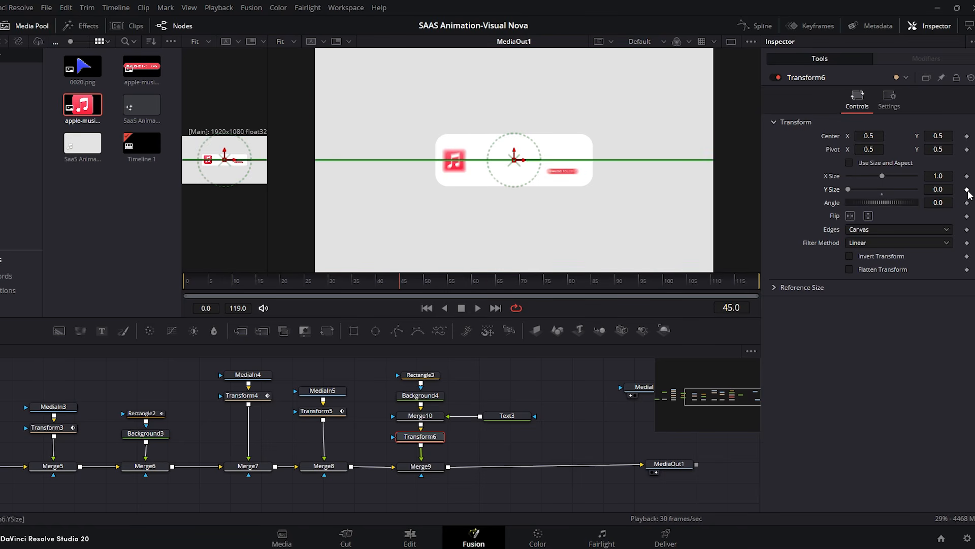
{"action": "left_click_drag", "start_coordinate": [402, 282], "coordinate": [426, 282]}
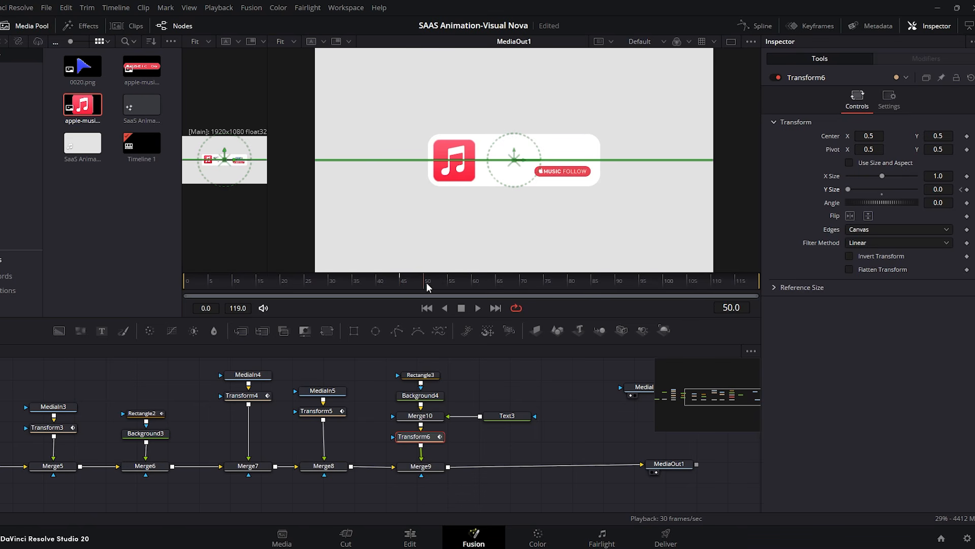
{"action": "type", "text": "1"}
{"action": "key", "text": "Tab"}
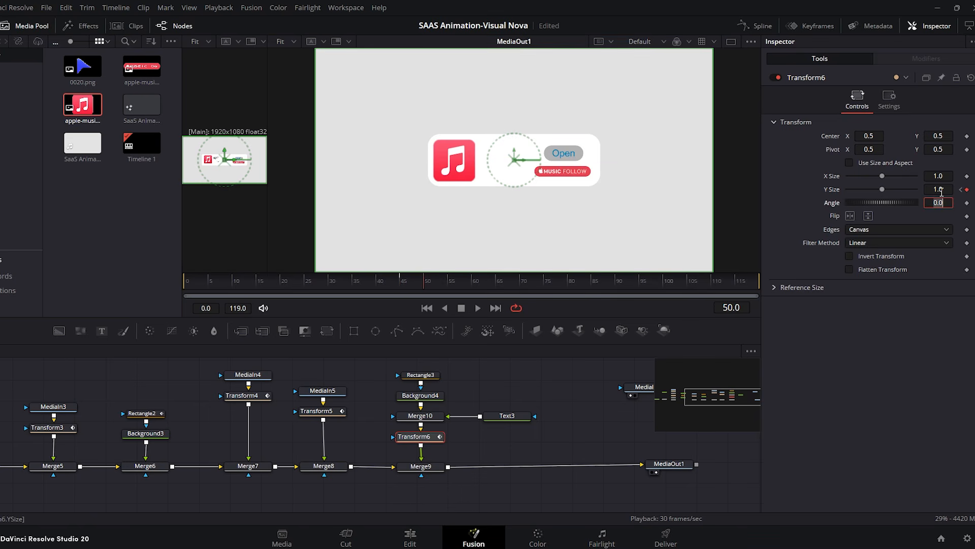
- Smooth Transform6's Y Size keyframes in the Spline editor and play back the Open button's animation
{"action": "left_click", "coordinate": [757, 27]}
{"action": "left_click", "coordinate": [712, 354]}
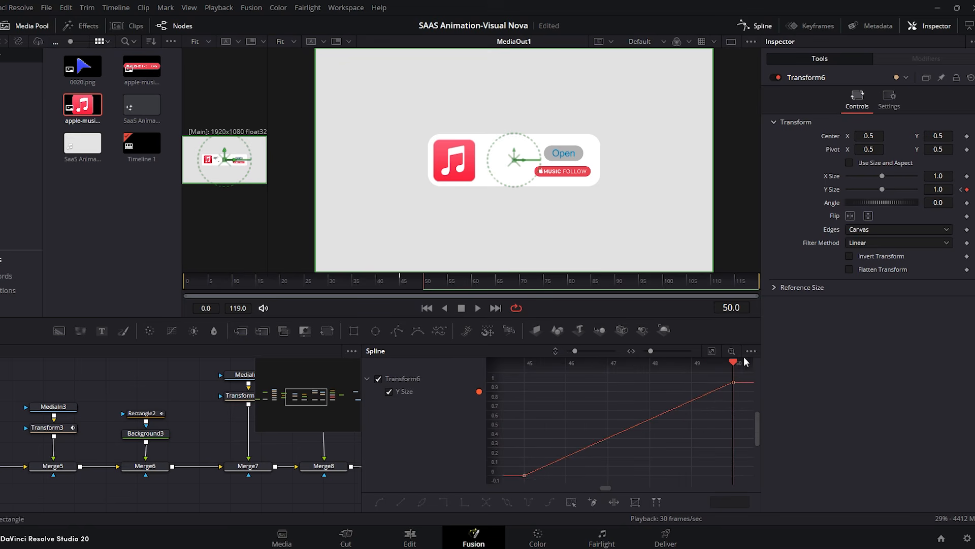
{"action": "key", "text": "s"}
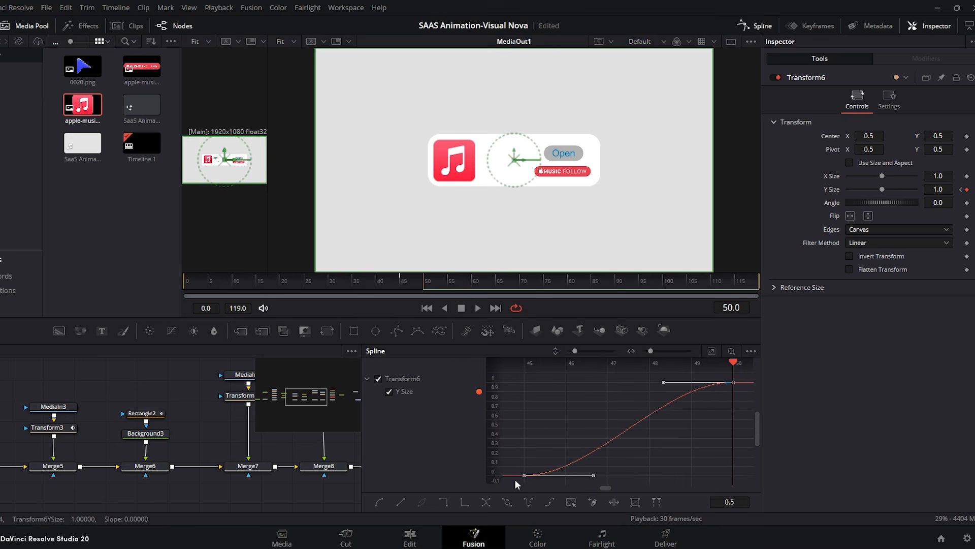
{"action": "left_click", "coordinate": [772, 25]}
{"action": "left_click", "coordinate": [477, 308]}
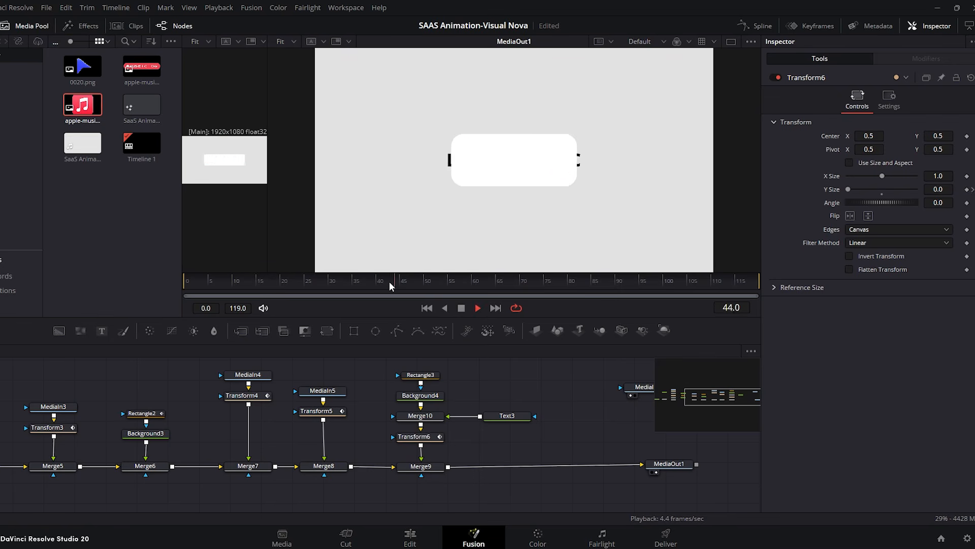
{"action": "key", "text": "space"}
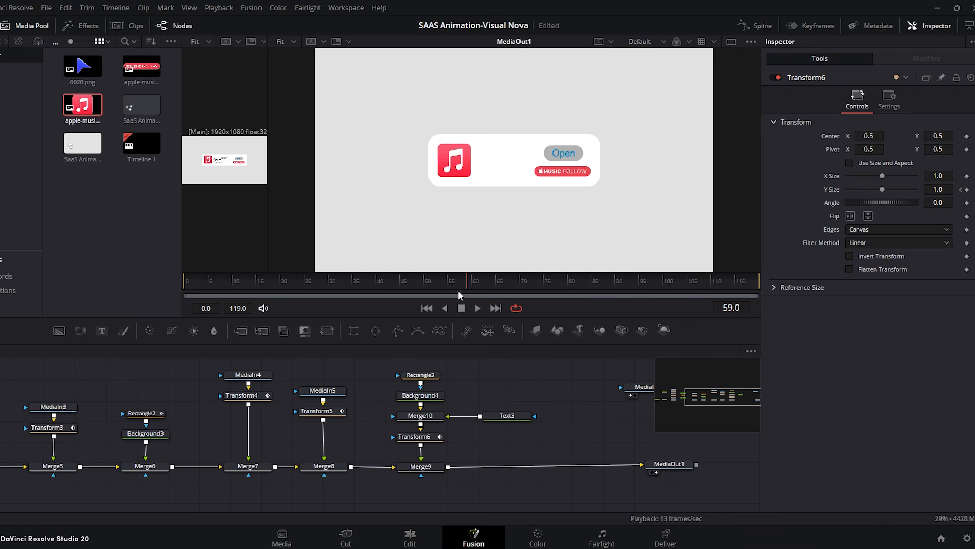
- Reduce the Open button's rectangle mask to width 0.088 and height 0.06, and compare it with the reference
{"action": "left_click", "coordinate": [425, 379]}
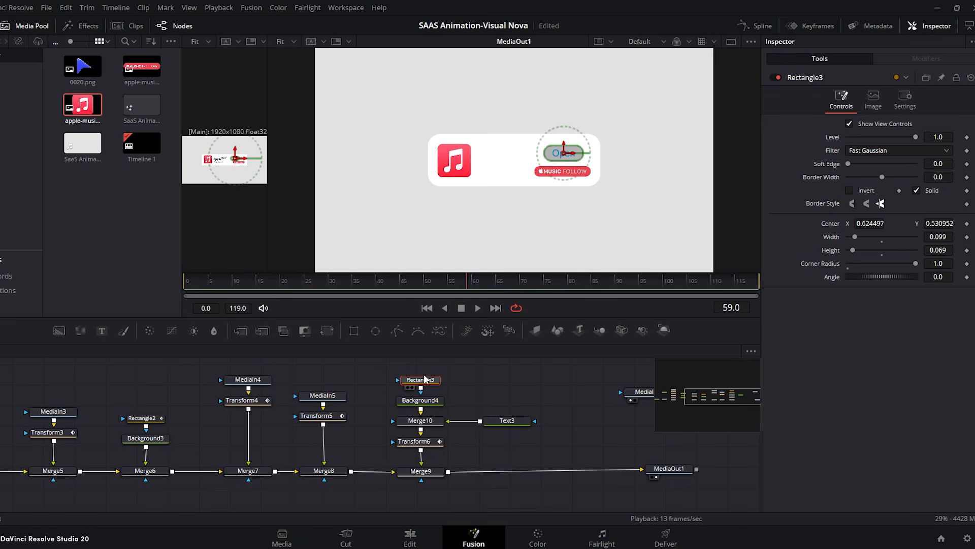
{"action": "left_click_drag", "start_coordinate": [946, 236], "coordinate": [934, 249]}
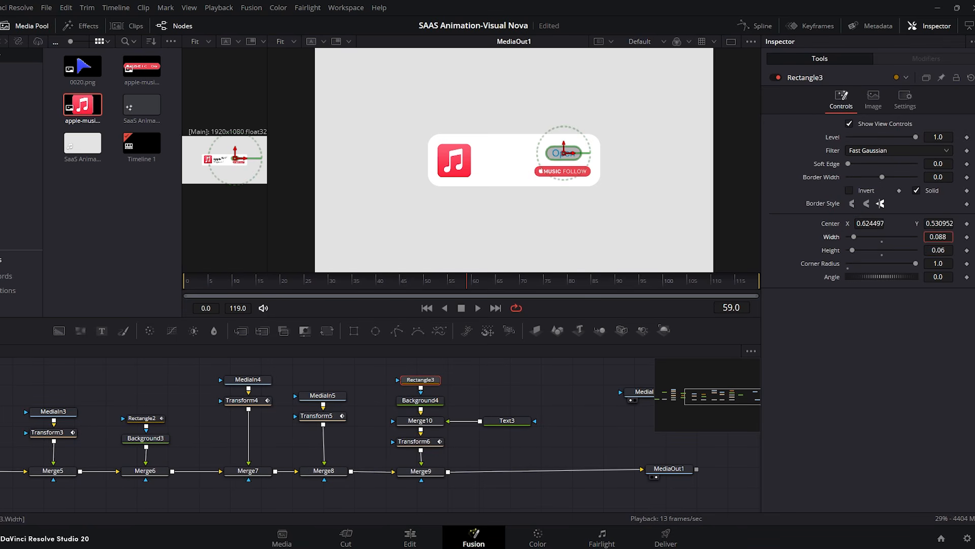
{"action": "left_click", "coordinate": [538, 373]}
{"action": "left_click_drag", "start_coordinate": [267, 215], "coordinate": [445, 205]}
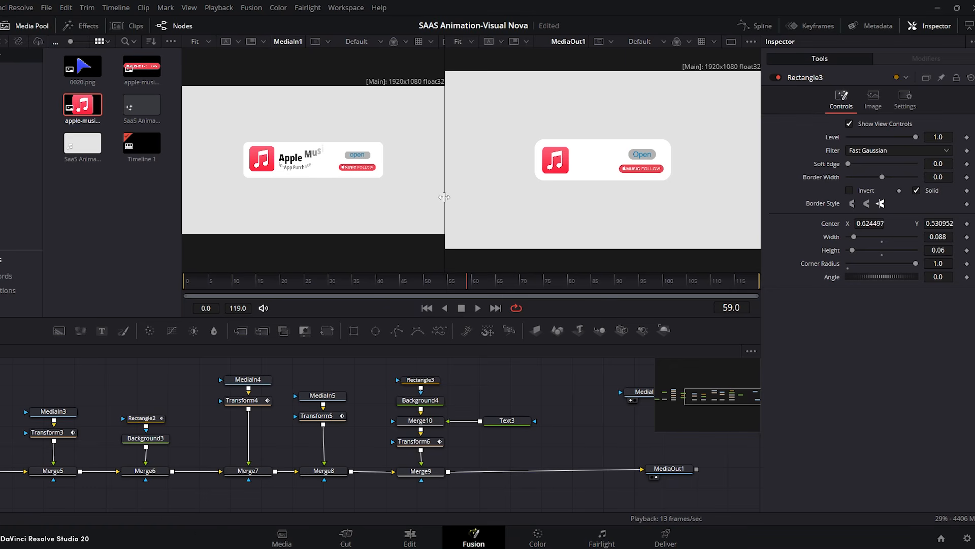
- Add the "Apple Music" title text with a Follower opacity animation and open the Follower's timing settings
{"action": "left_click_drag", "start_coordinate": [444, 197], "coordinate": [318, 201]}
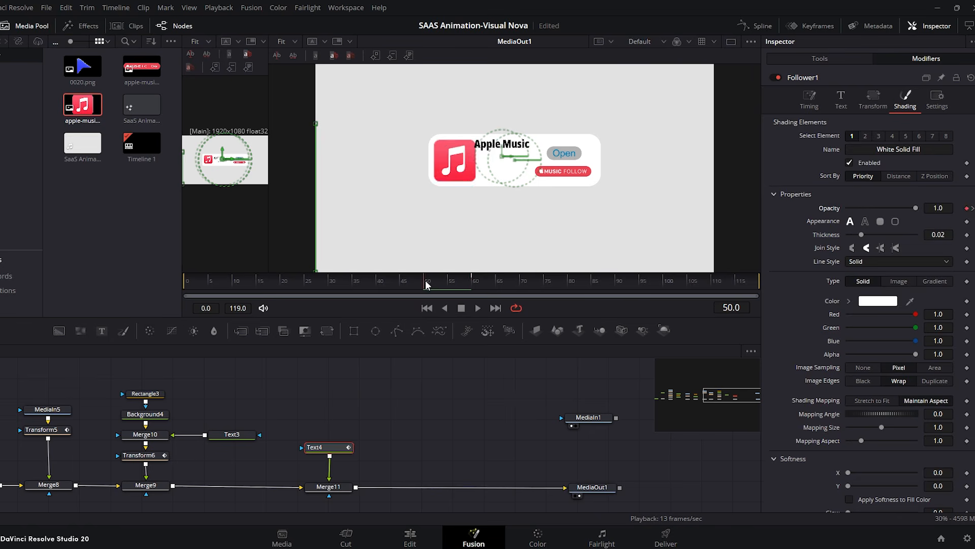
{"action": "mouse_move", "coordinate": [426, 283]}
{"action": "left_mouse_down"}
{"action": "mouse_move", "coordinate": [474, 284]}
{"action": "mouse_move", "coordinate": [414, 285]}
{"action": "left_mouse_up"}
{"action": "left_click", "coordinate": [809, 100]}
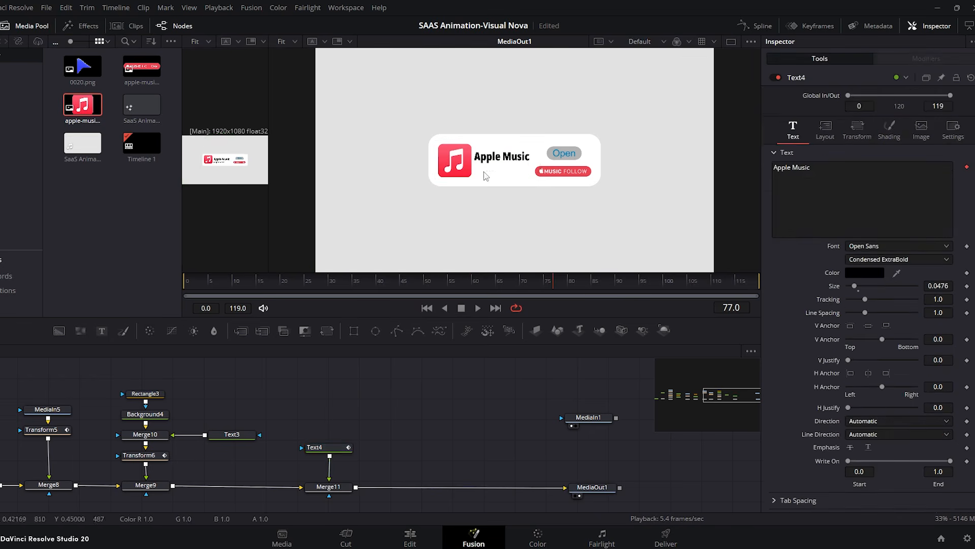
- Duplicate the Apple Music text node, change its text to "in-App Purchase" and place it below the title
{"action": "key", "text": "ctrl+v"}
{"action": "triple_click", "coordinate": [822, 171]}
{"action": "type", "text": "in-"}
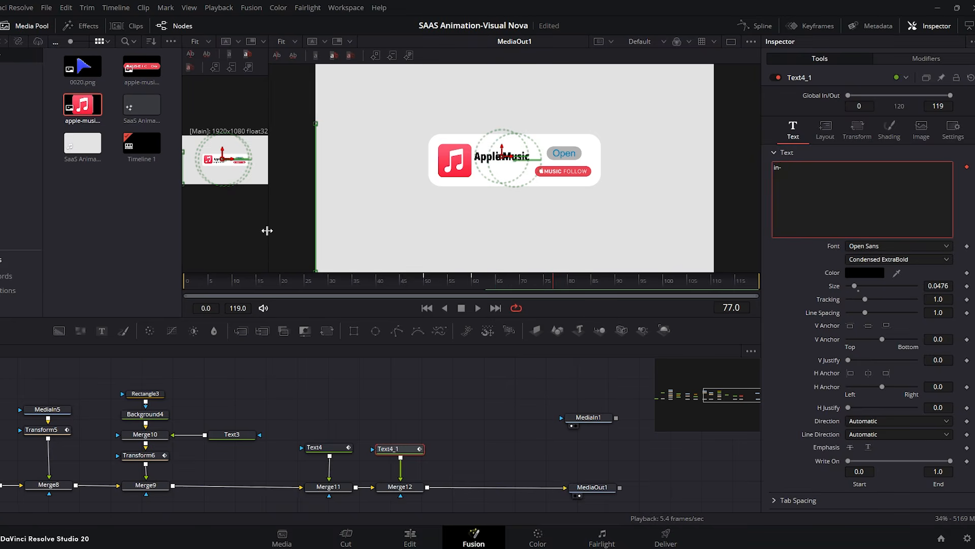
{"action": "left_click_drag", "start_coordinate": [267, 230], "coordinate": [242, 230]}
{"action": "type", "text": "App Purchase"}
{"action": "left_click_drag", "start_coordinate": [489, 156], "coordinate": [489, 169]}
- Restyle the in-App Purchase text with a lighter font weight, a dark grey color and a smaller size
{"action": "left_click", "coordinate": [899, 259]}
{"action": "left_click", "coordinate": [863, 272]}
{"action": "left_click_drag", "start_coordinate": [854, 285], "coordinate": [852, 286]}
{"action": "left_click", "coordinate": [865, 273]}
{"action": "left_click", "coordinate": [592, 300]}
{"action": "left_click", "coordinate": [576, 409]}
- Set the in-App Purchase Follower's order to Inside Out and shift its keyframes about 10 frames forward in the Spline editor
{"action": "mouse_move", "coordinate": [242, 205]}
{"action": "left_mouse_down"}
{"action": "mouse_move", "coordinate": [387, 204]}
{"action": "mouse_move", "coordinate": [252, 205]}
{"action": "left_mouse_up"}
{"action": "left_click", "coordinate": [563, 281]}
{"action": "left_click", "coordinate": [531, 378]}
{"action": "left_click", "coordinate": [824, 130]}
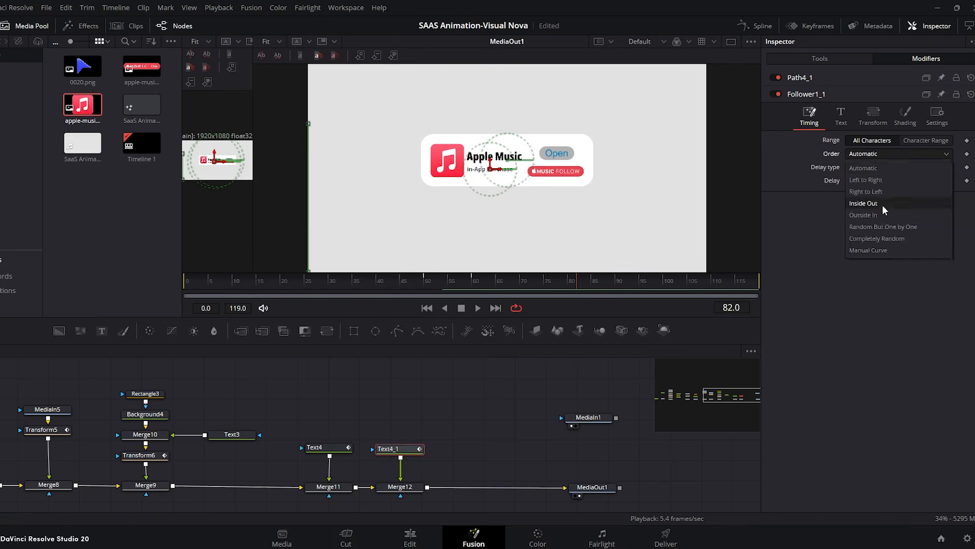
{"action": "left_click", "coordinate": [883, 205]}
{"action": "left_click", "coordinate": [757, 25]}
{"action": "left_click", "coordinate": [711, 351]}
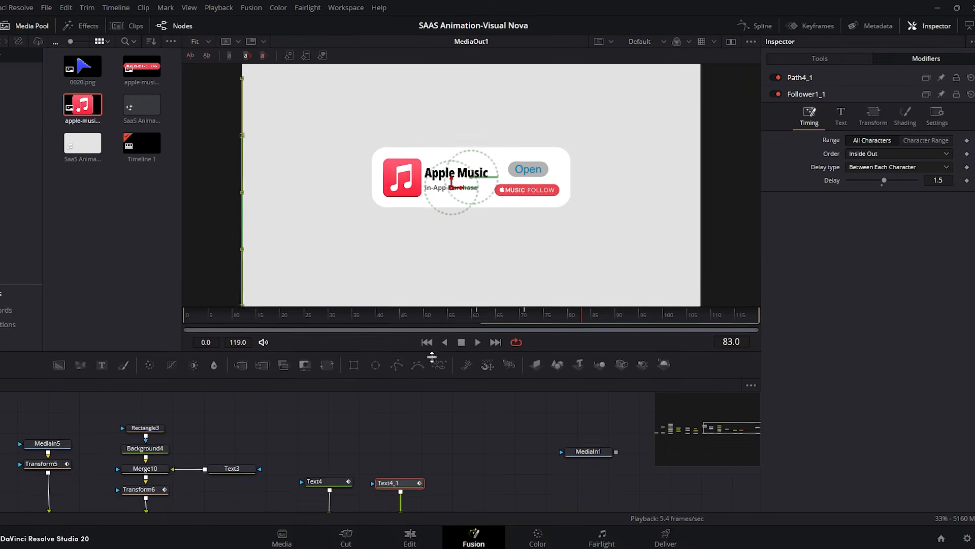
- Enlarge the viewer and play the composition to check the complete animation
{"action": "left_click_drag", "start_coordinate": [426, 356], "coordinate": [426, 388]}
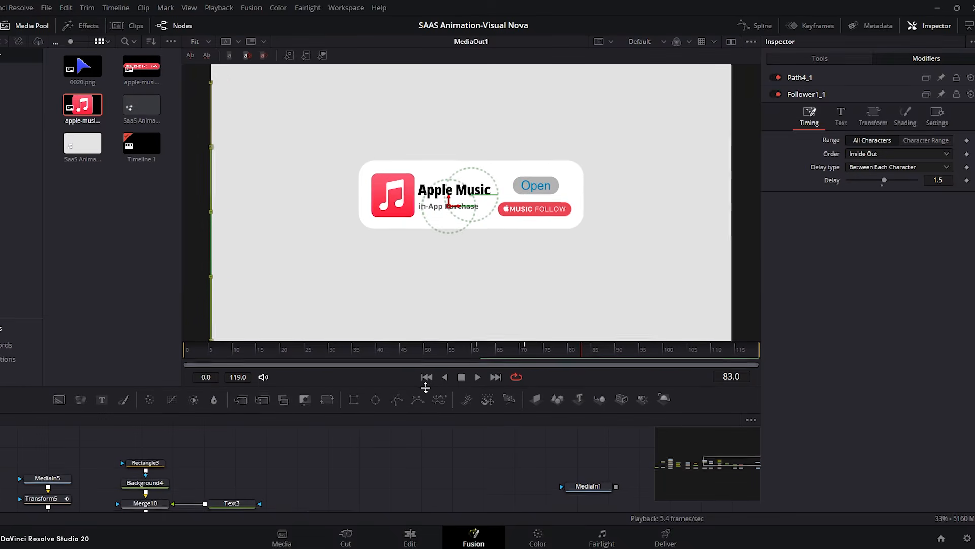
{"action": "left_click", "coordinate": [478, 377]}
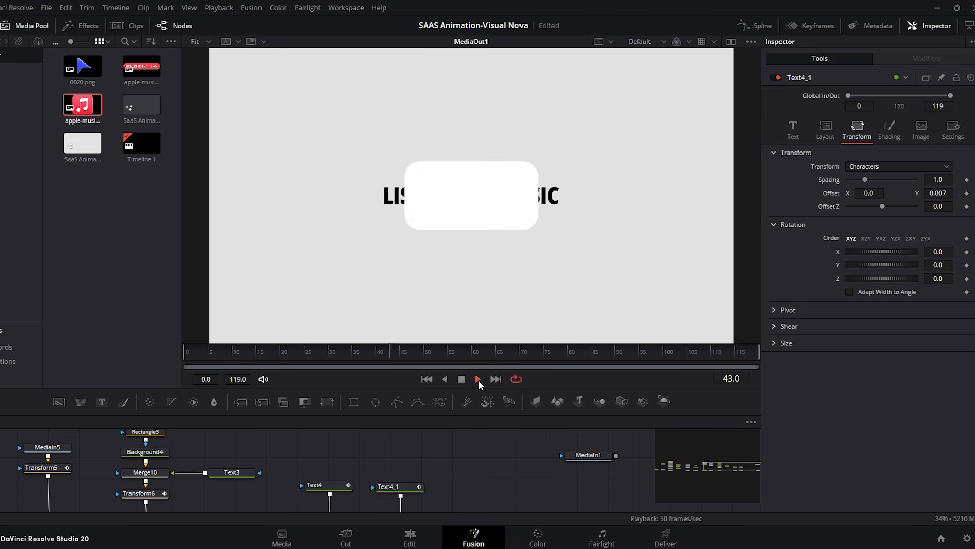